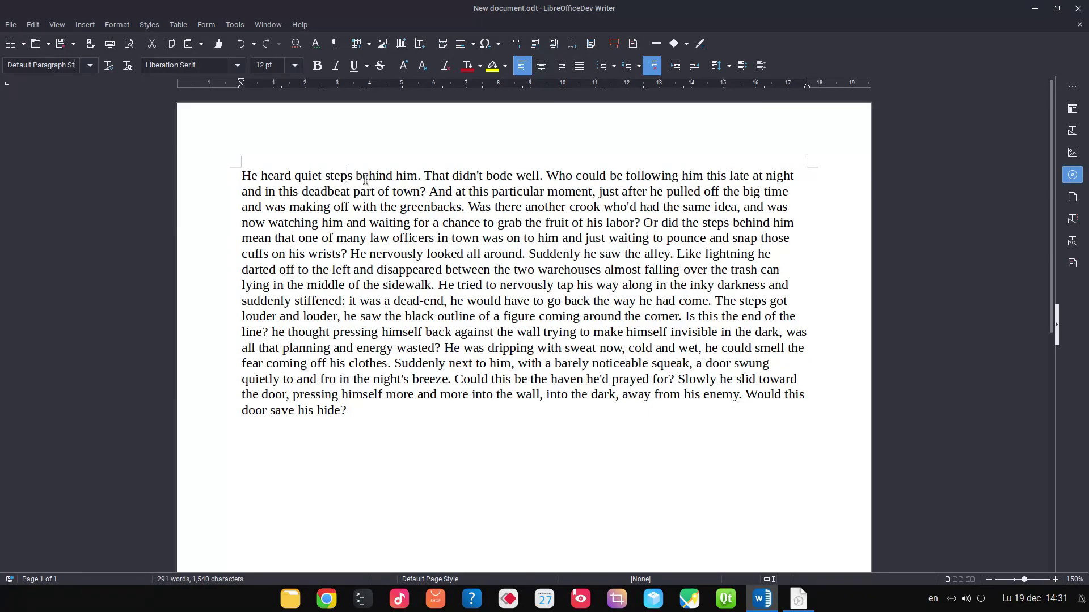
Step: Run the Accessibility Check and close its empty results
left_click(241, 25)
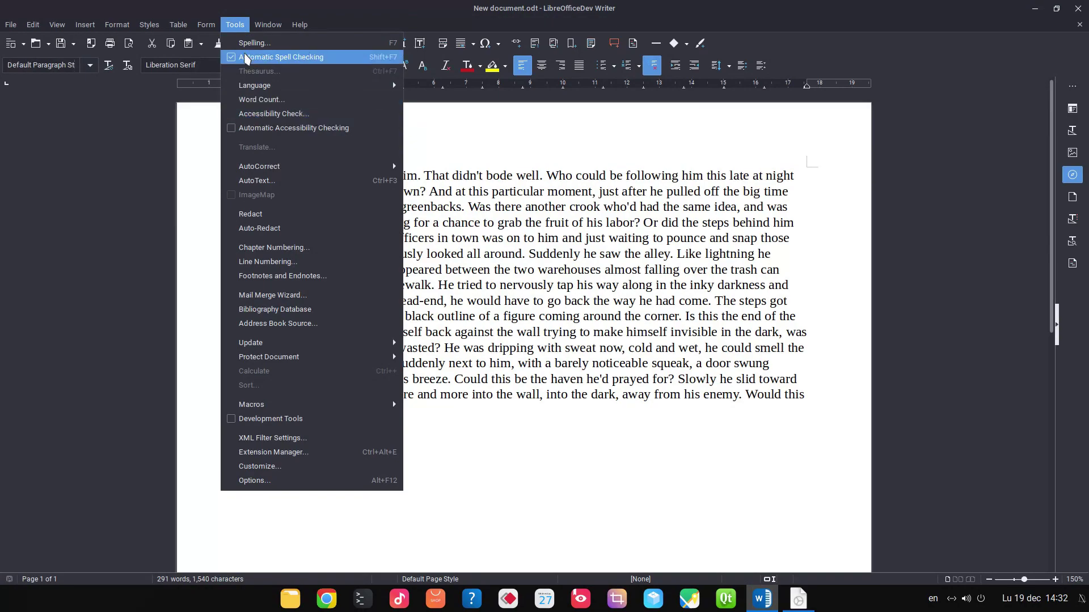
left_click(279, 114)
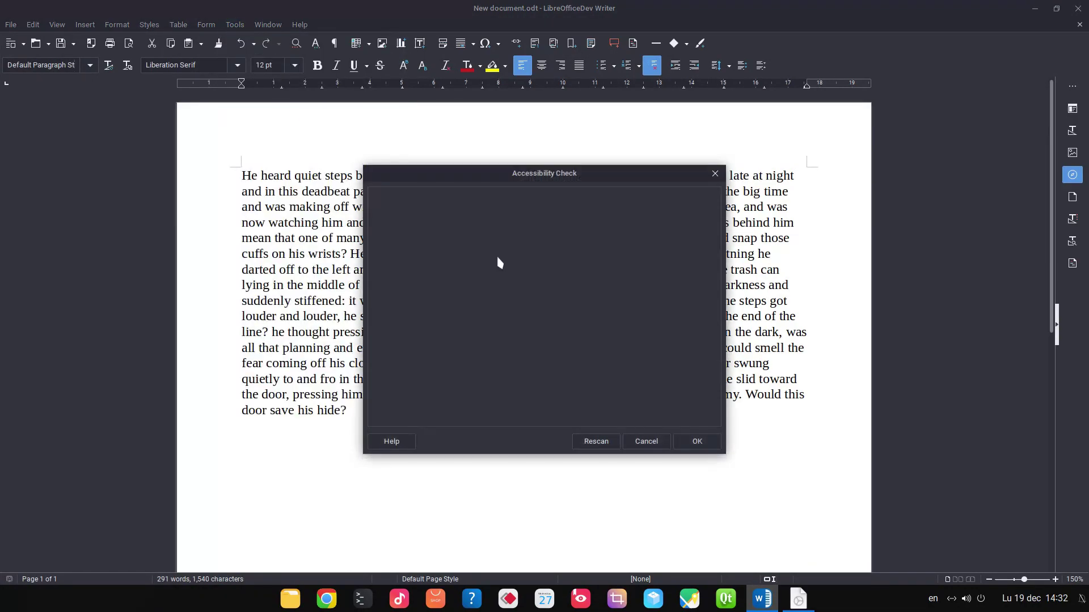
left_click(646, 440)
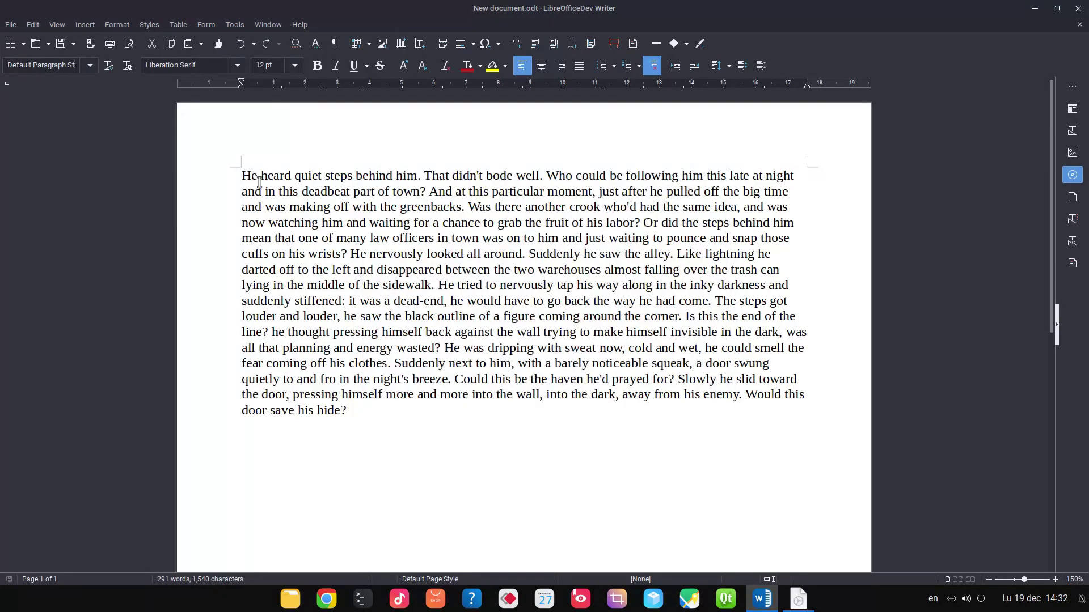
Step: Add spacing above the paragraph, recheck accessibility, and delete the empty line above the story
left_click(652, 66)
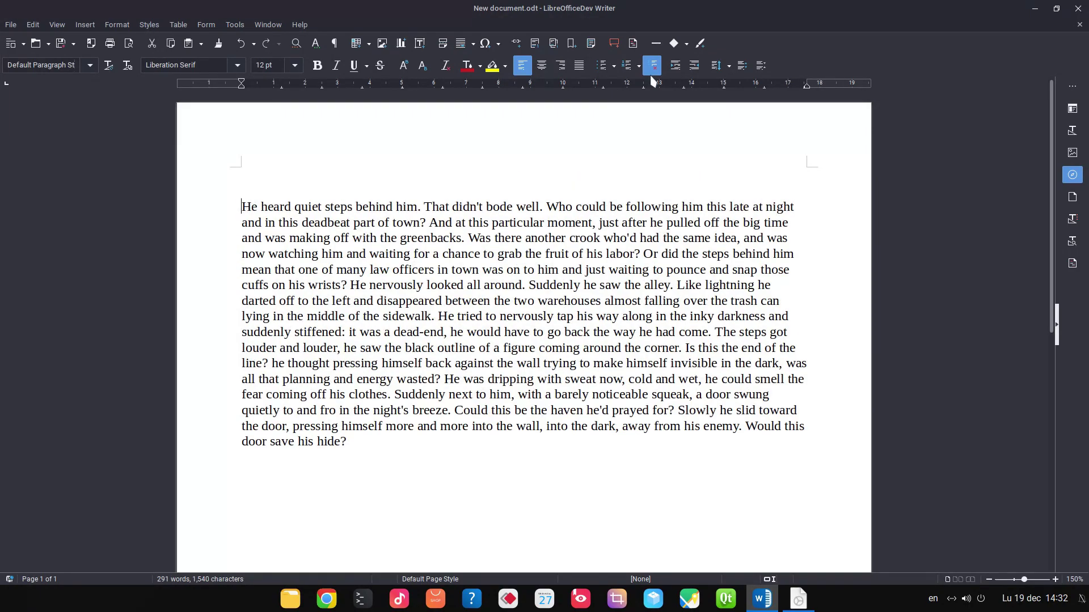
left_click(234, 25)
left_click(273, 113)
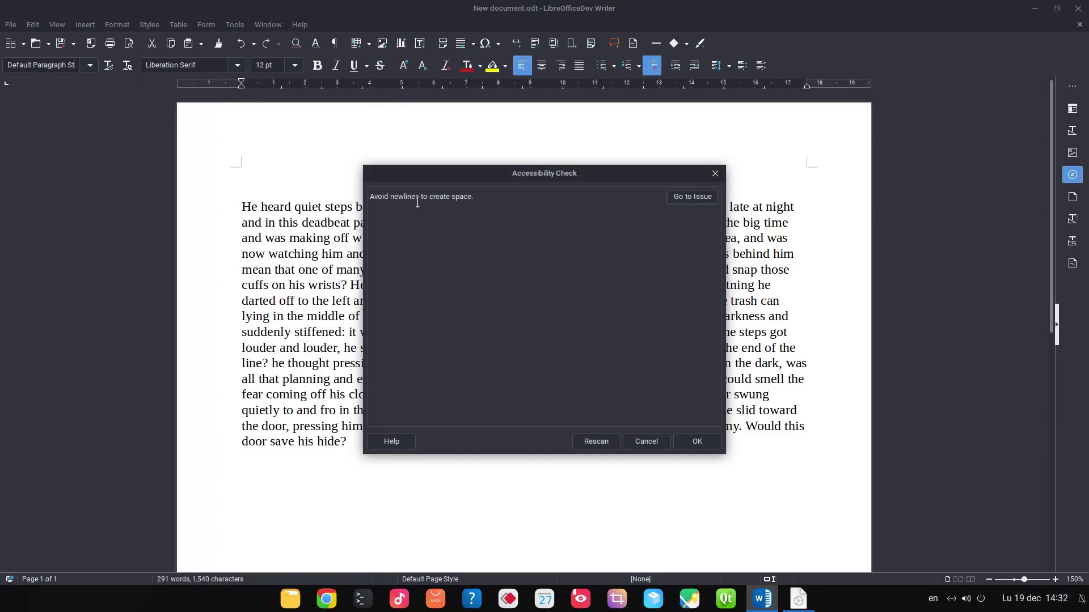
left_click(697, 442)
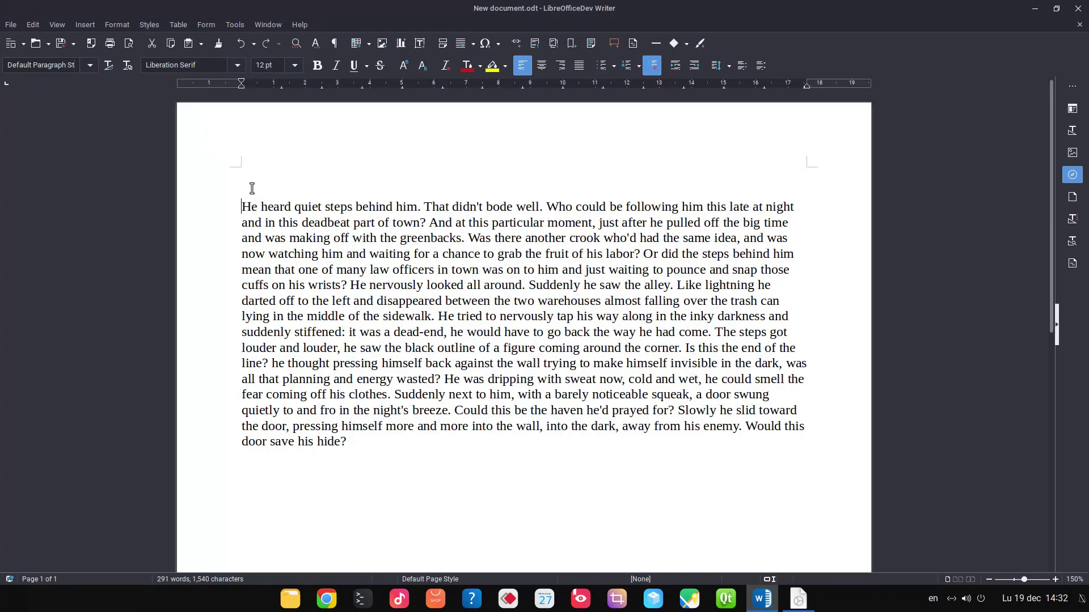
key("Delete")
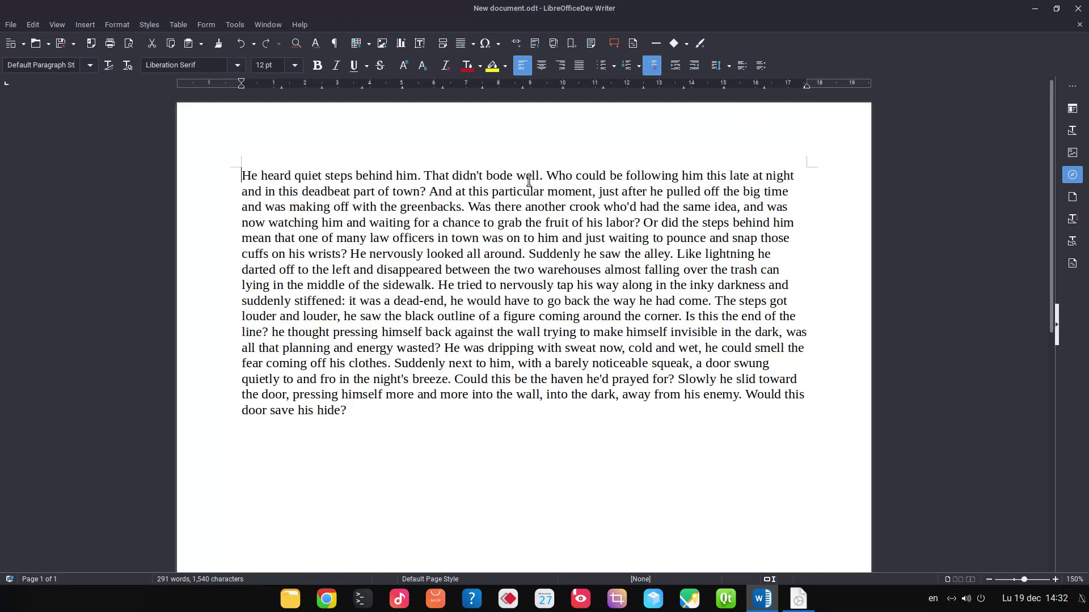
Step: Set the story paragraph's Above paragraph spacing to 2 cm in Indents & Spacing
right_click(357, 178)
mouse_move(419, 262)
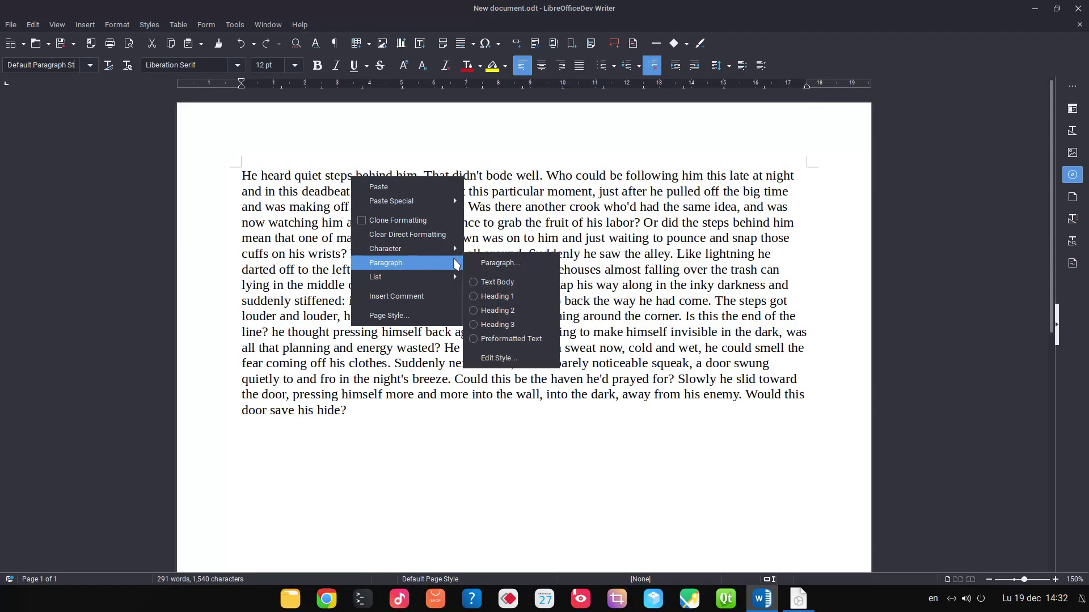
left_click(475, 260)
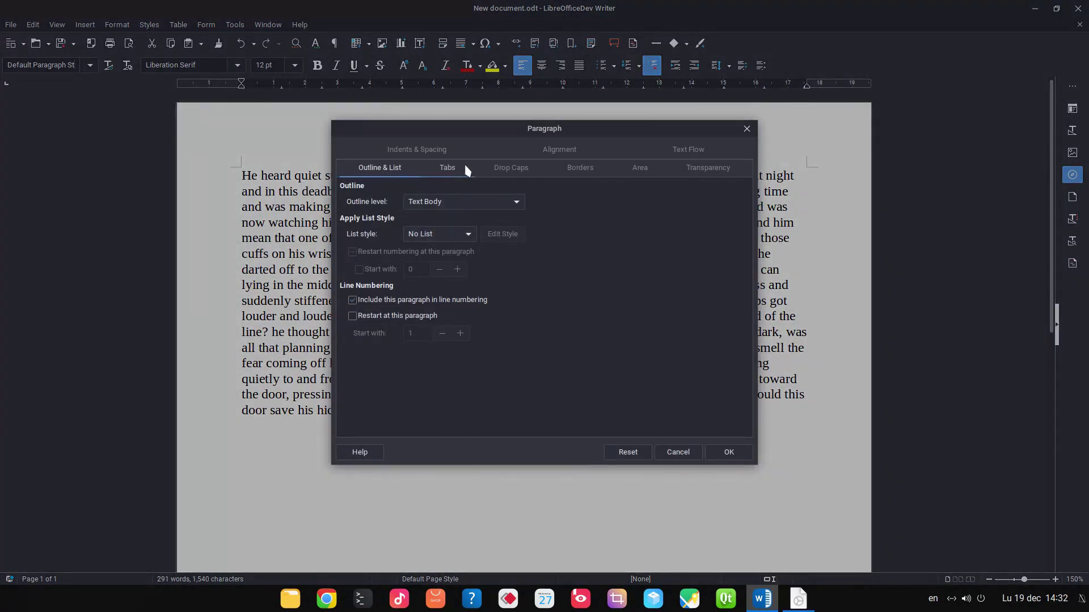
left_click(443, 151)
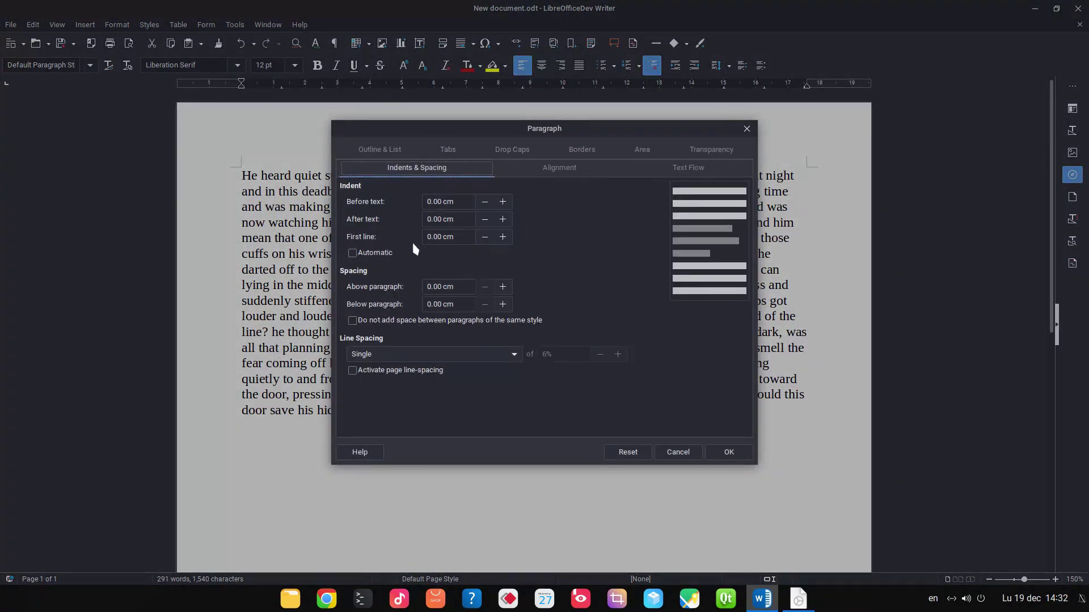
triple_click(461, 287)
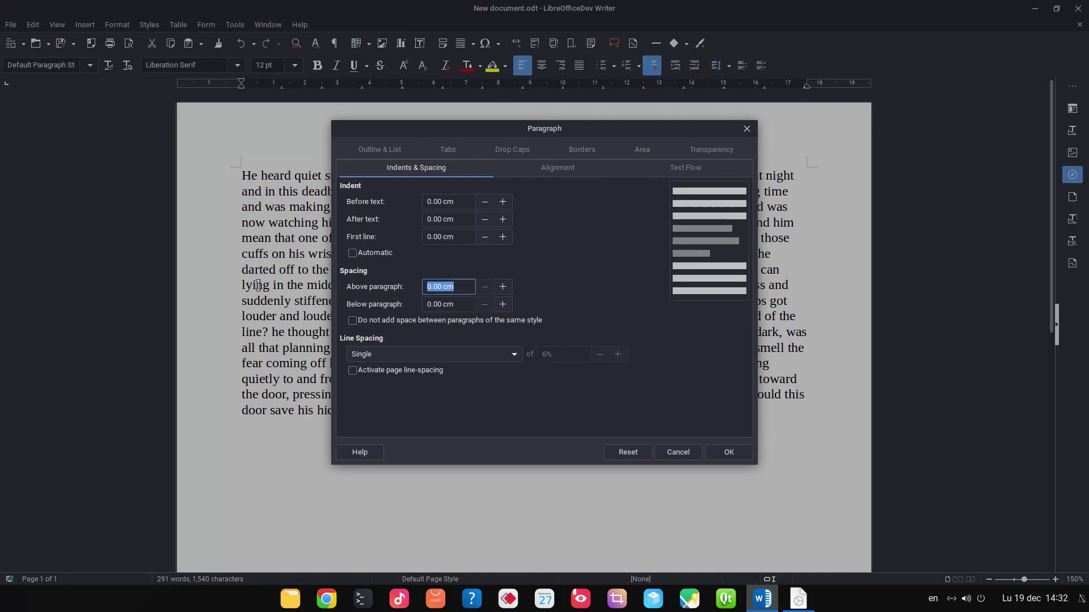
type("2")
left_click(718, 447)
left_click_drag(478, 318, 465, 333)
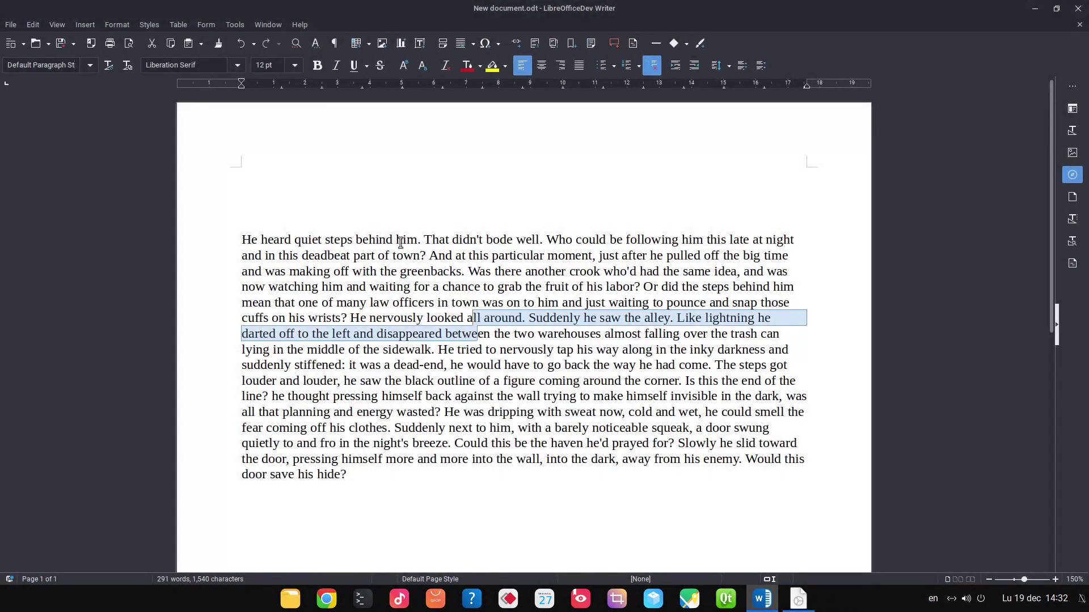
left_click(361, 211)
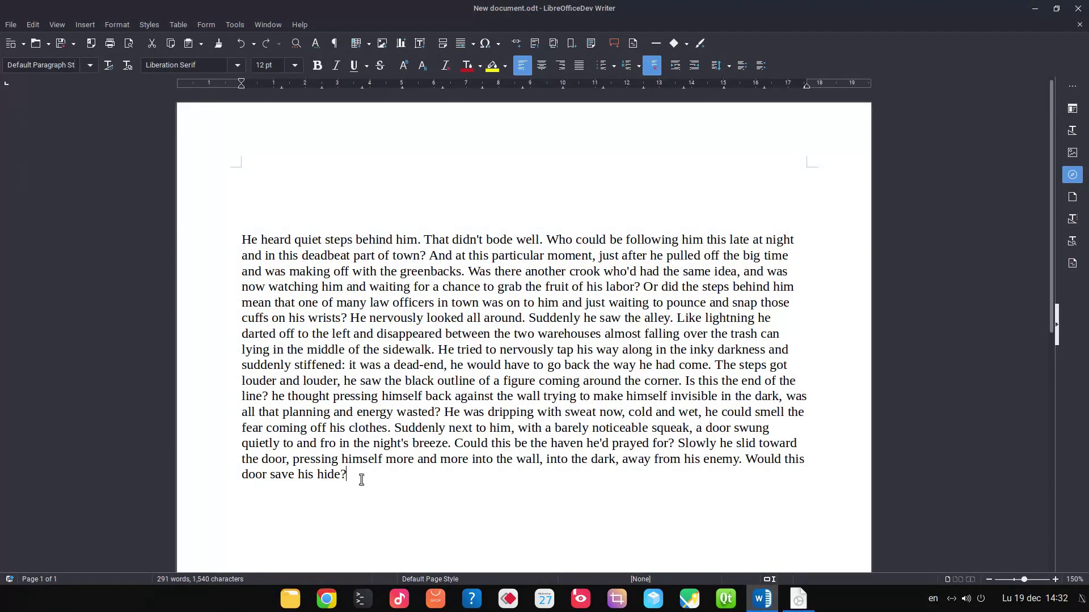
Step: Undo the 2 cm spacing and restore the empty line above the story
left_click(365, 349)
left_click(319, 192)
key("ctrl+z")
key("ctrl+y")
key("ctrl+y")
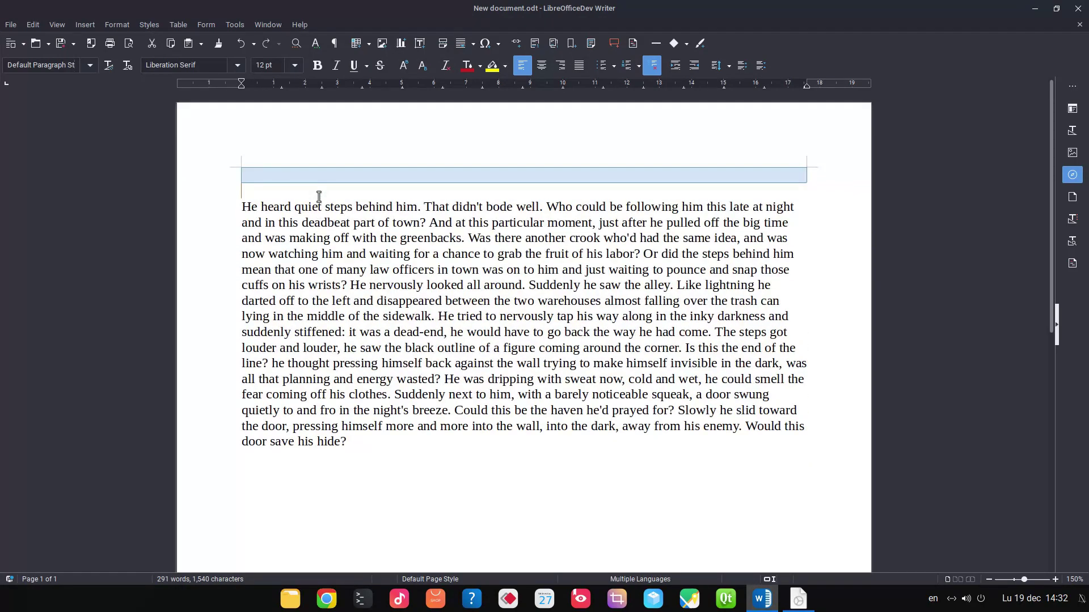
left_click(312, 191)
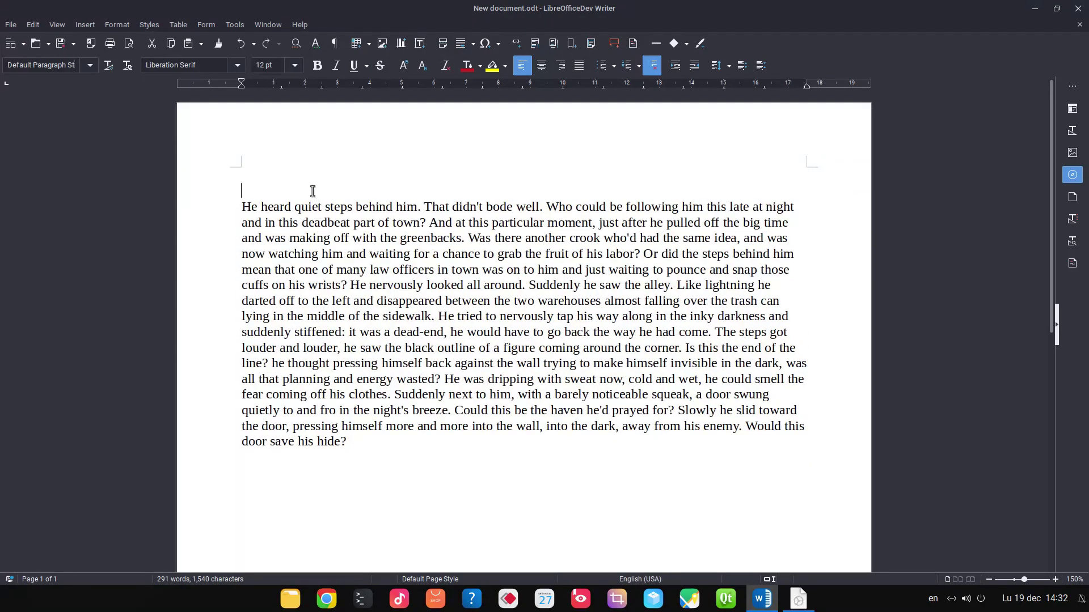
Step: Export as PDF with PDF/UA and Submit format PDF, then dismiss the newline warning
left_click(11, 26)
mouse_move(55, 276)
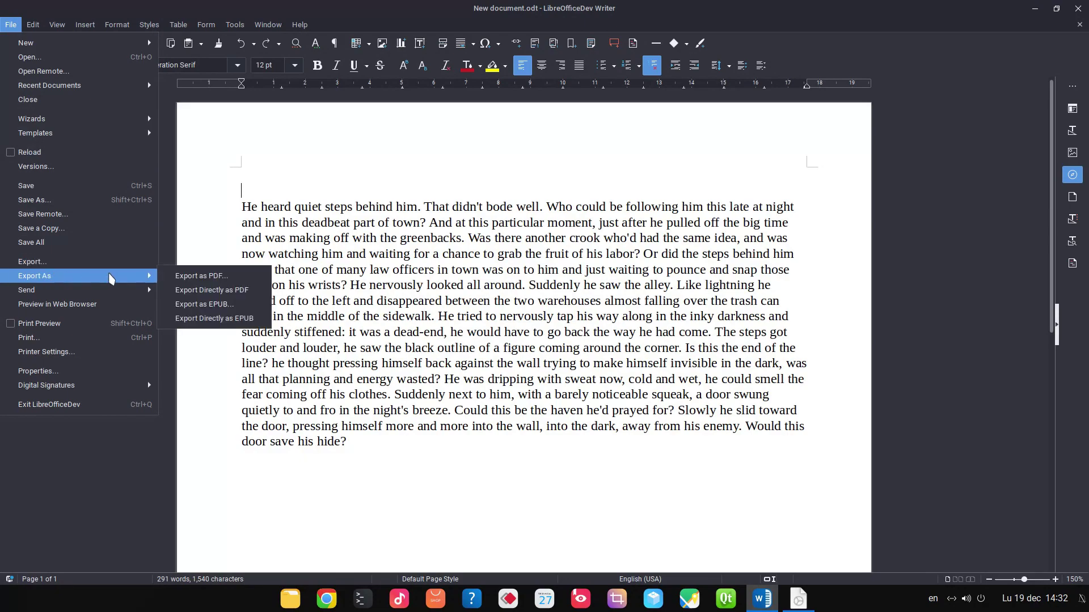
left_click(201, 276)
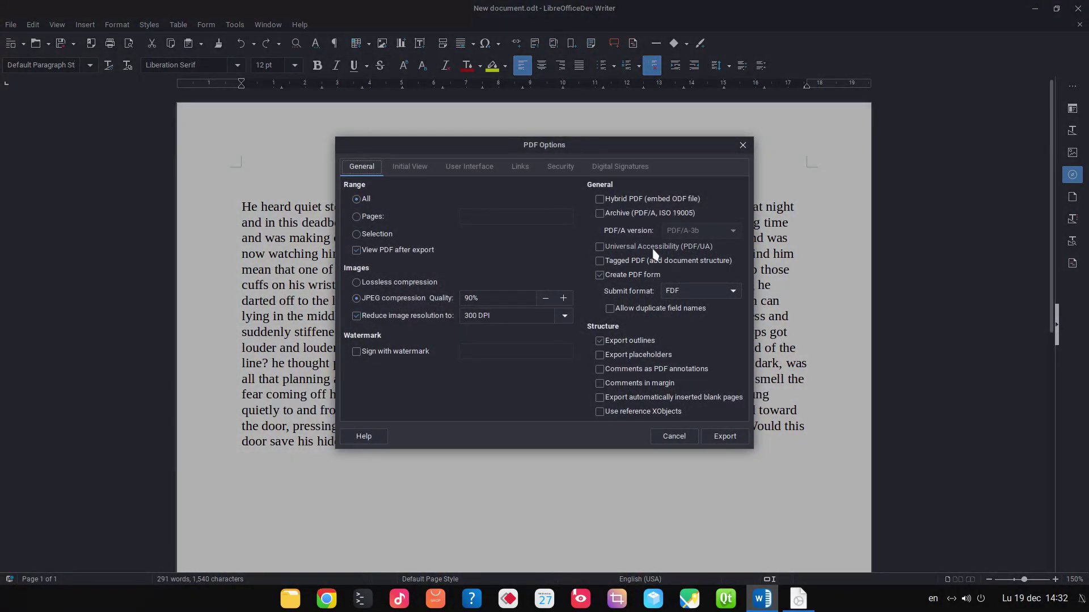
left_click(664, 248)
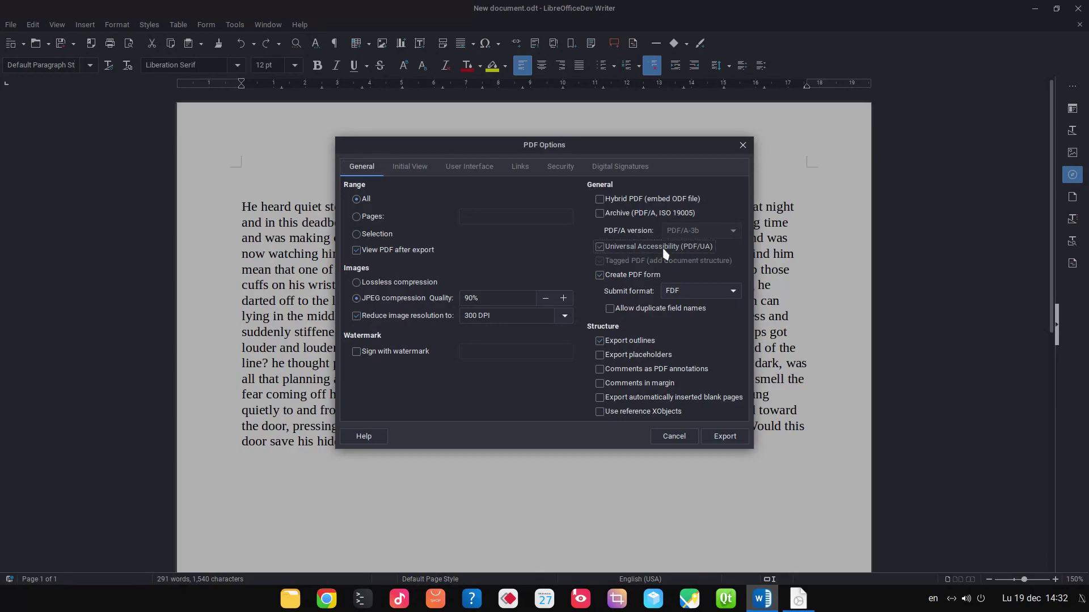
left_click(683, 292)
left_click(682, 318)
left_click(725, 435)
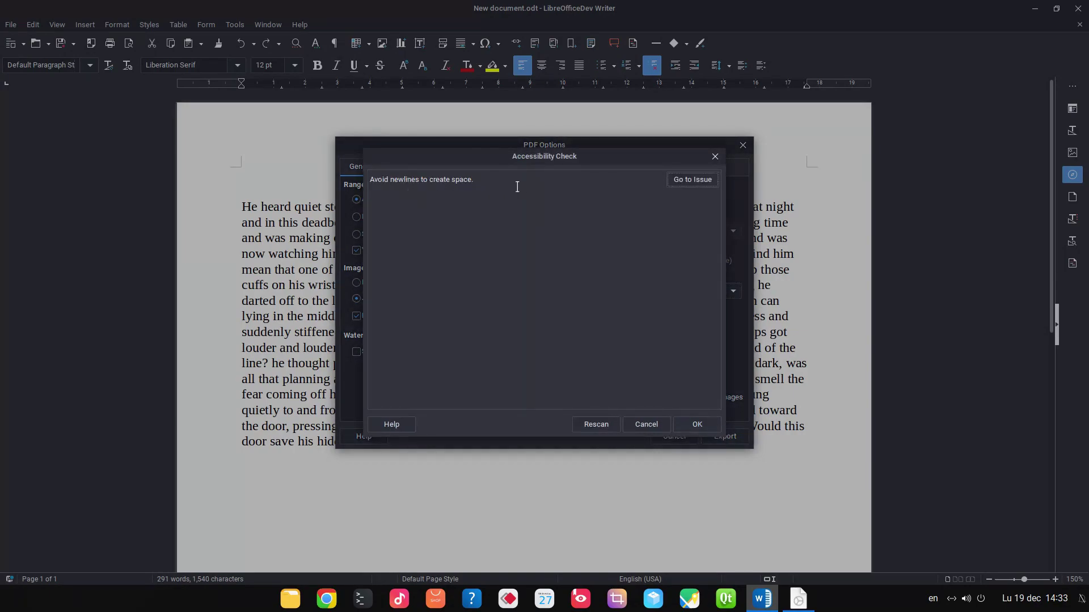
left_click(664, 422)
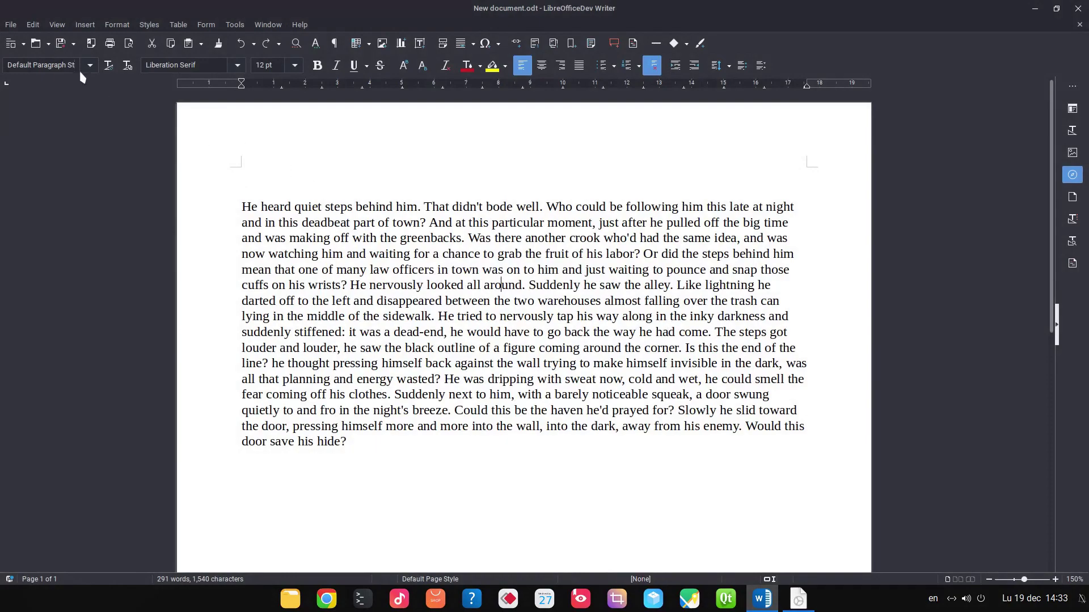
Step: Recheck accessibility, then delete the empty first line so the story starts at the page top
left_click(13, 25)
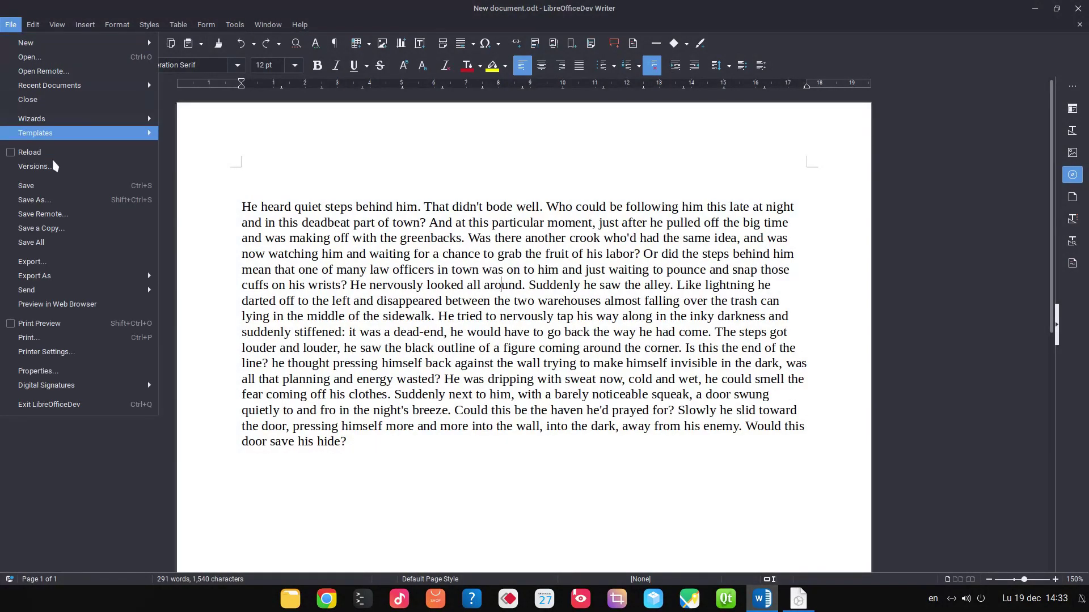
mouse_move(235, 25)
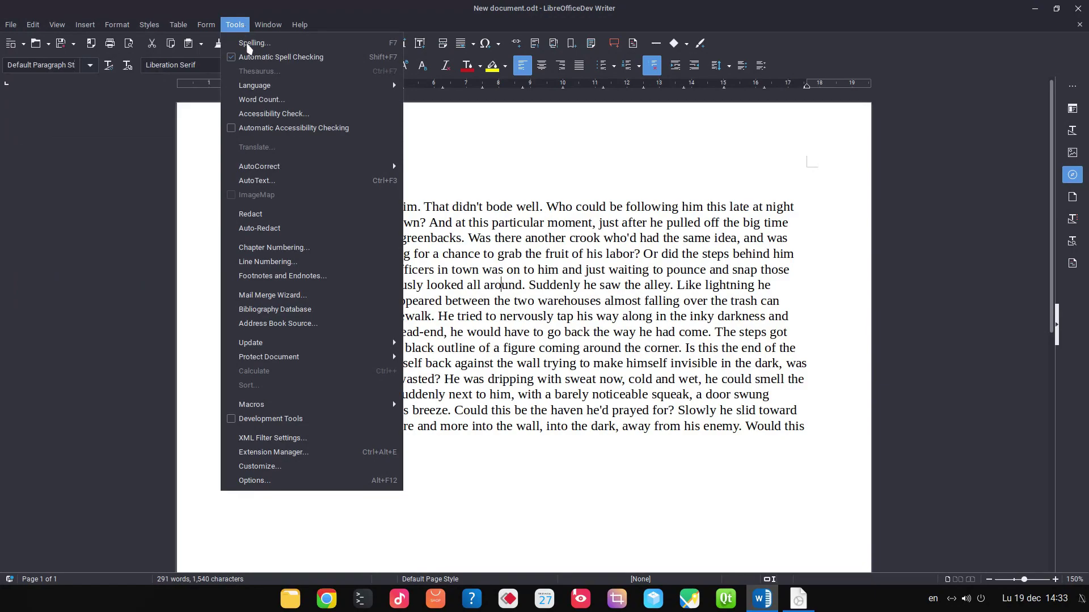
left_click(306, 116)
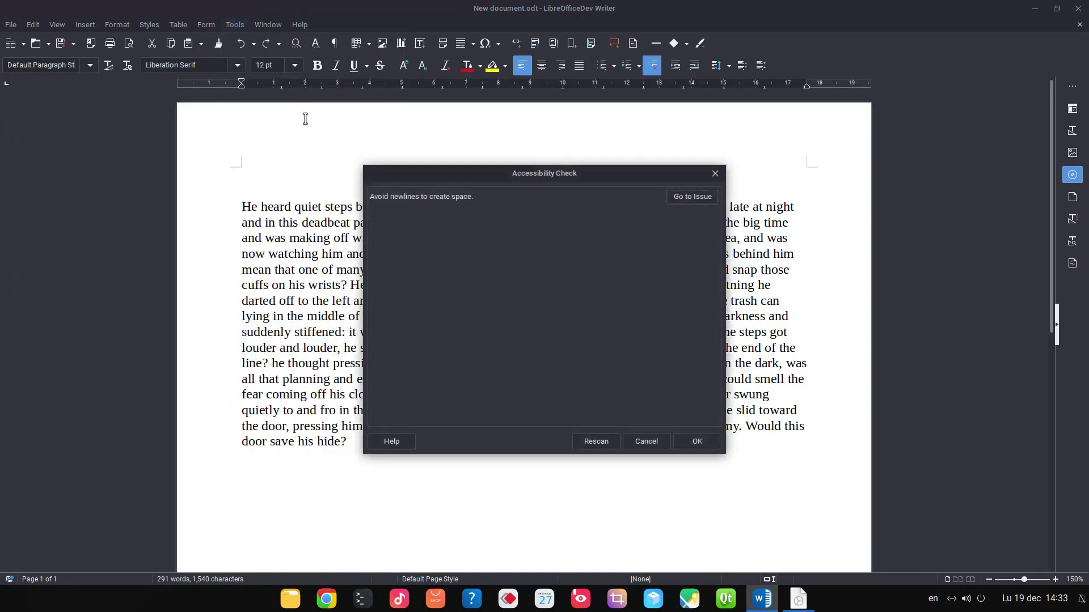
left_click(697, 442)
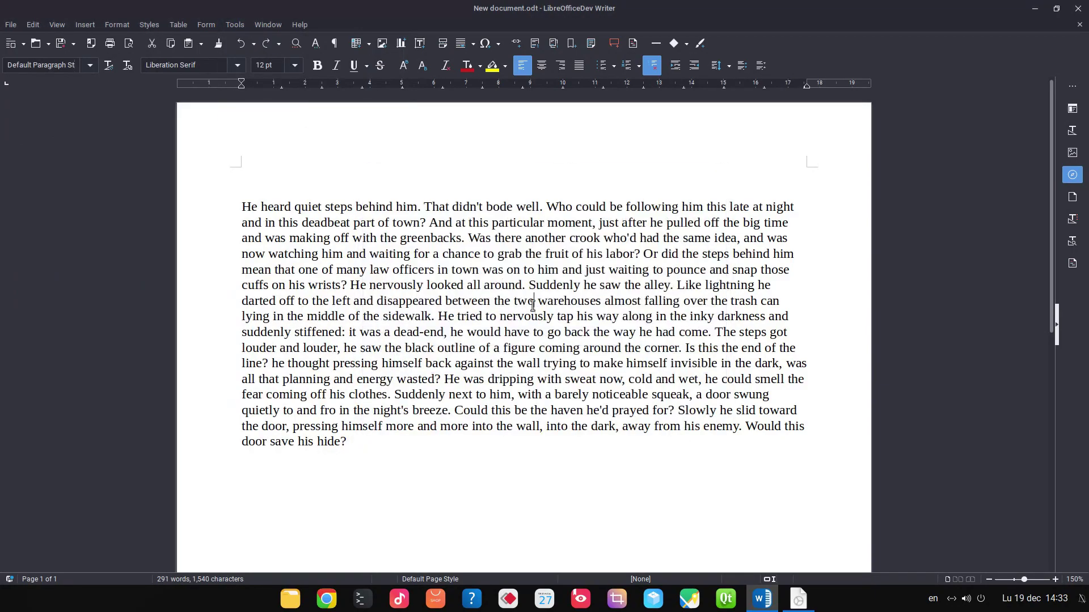
left_click(346, 190)
key("Delete")
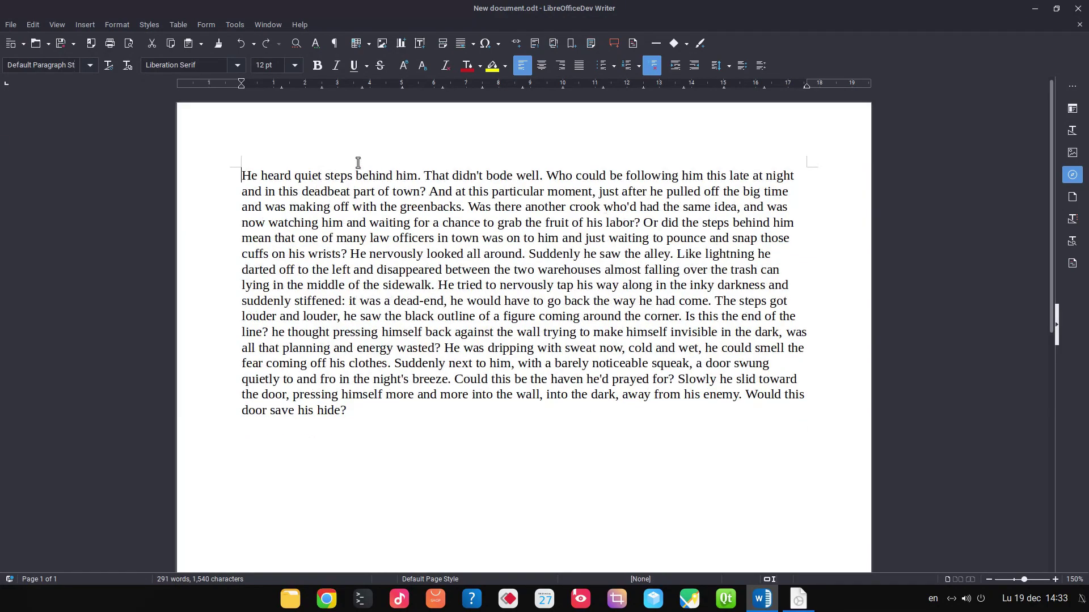
Step: Clear the placeholder title 'My title' in the document's Description properties
left_click(13, 26)
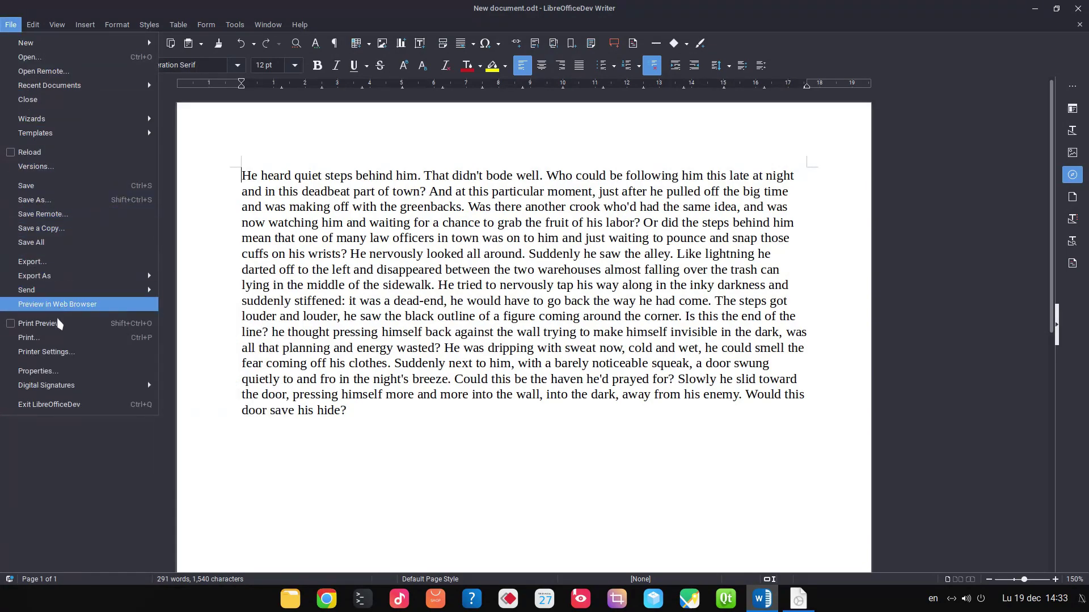
left_click(134, 371)
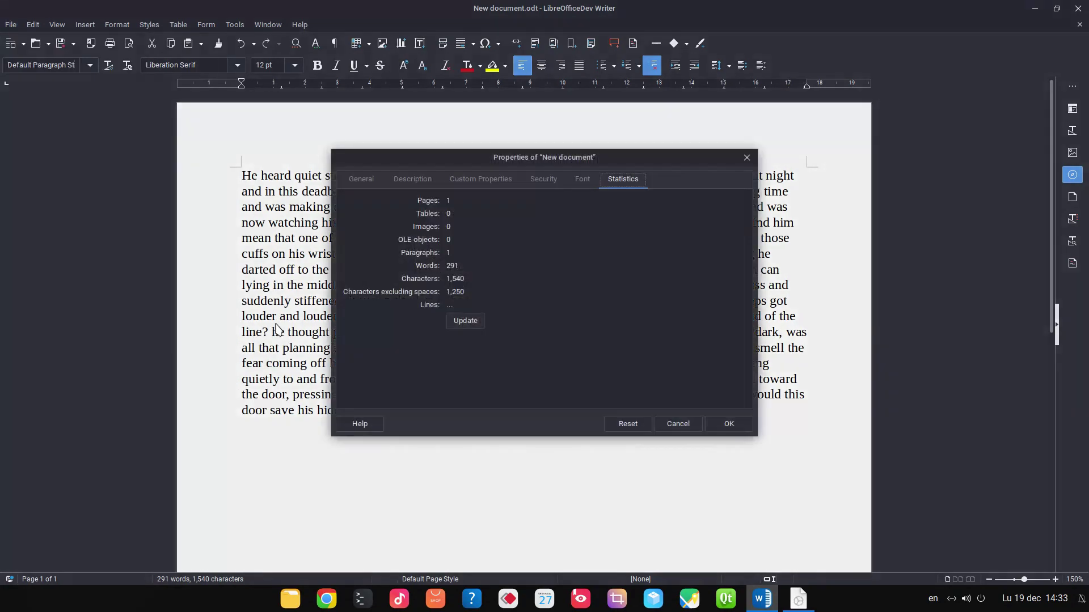
left_click(412, 179)
left_click_drag(424, 198, 342, 192)
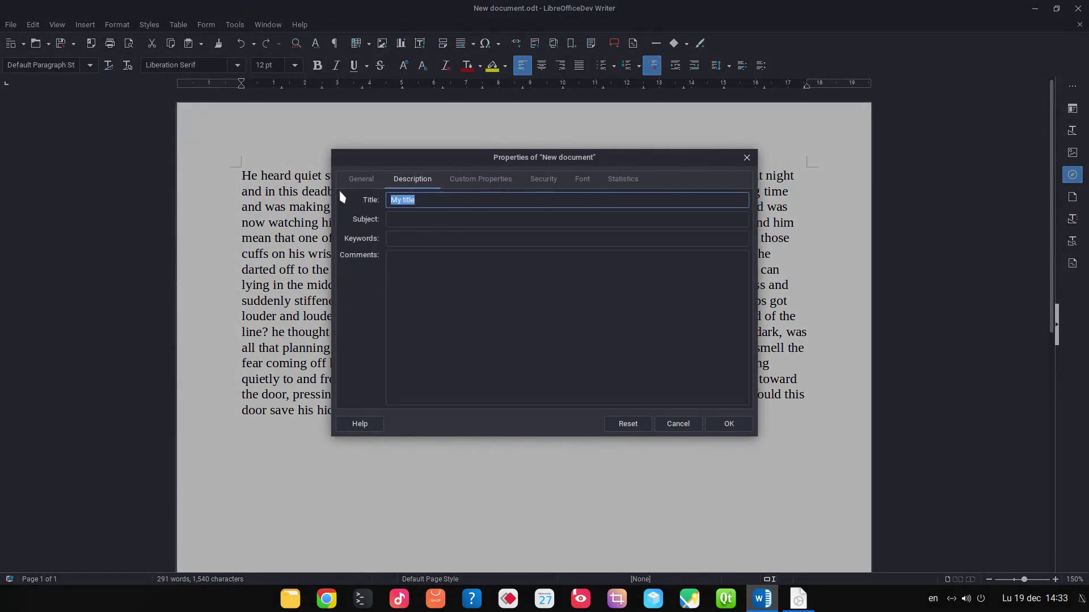
key("BackSpace")
left_click(727, 426)
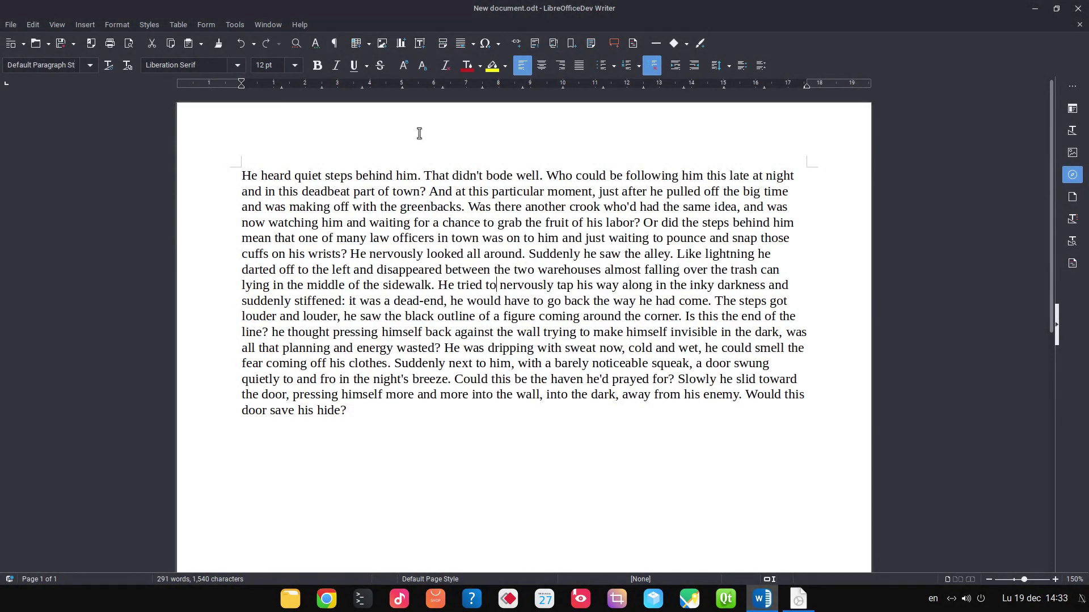
Step: Run the Accessibility Check and note the 'Document title is not set' issue
left_click(235, 25)
left_click(267, 112)
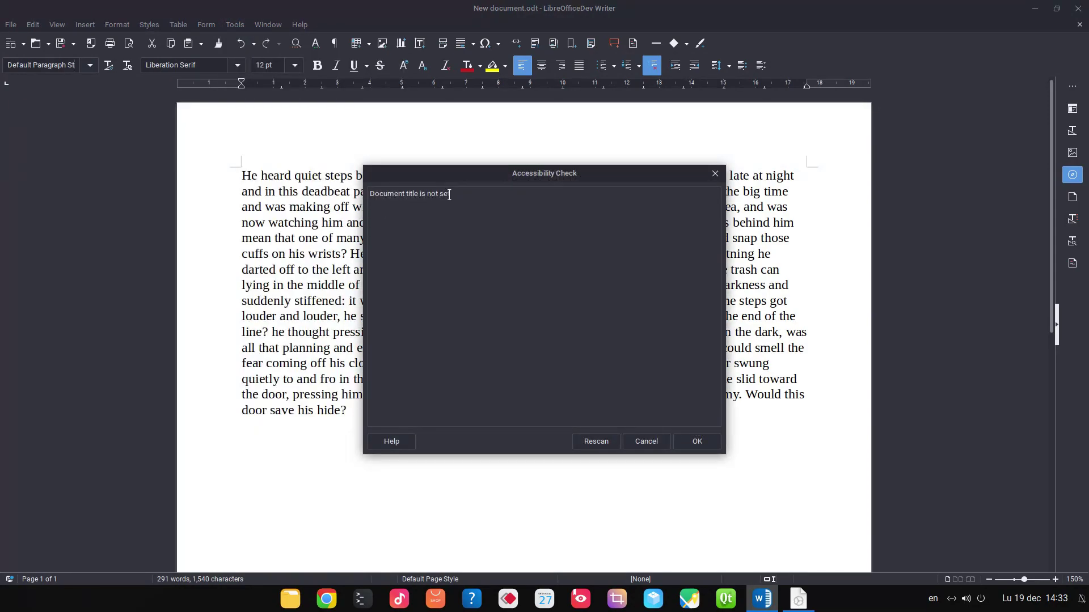
left_click_drag(454, 194, 371, 196)
left_click(696, 441)
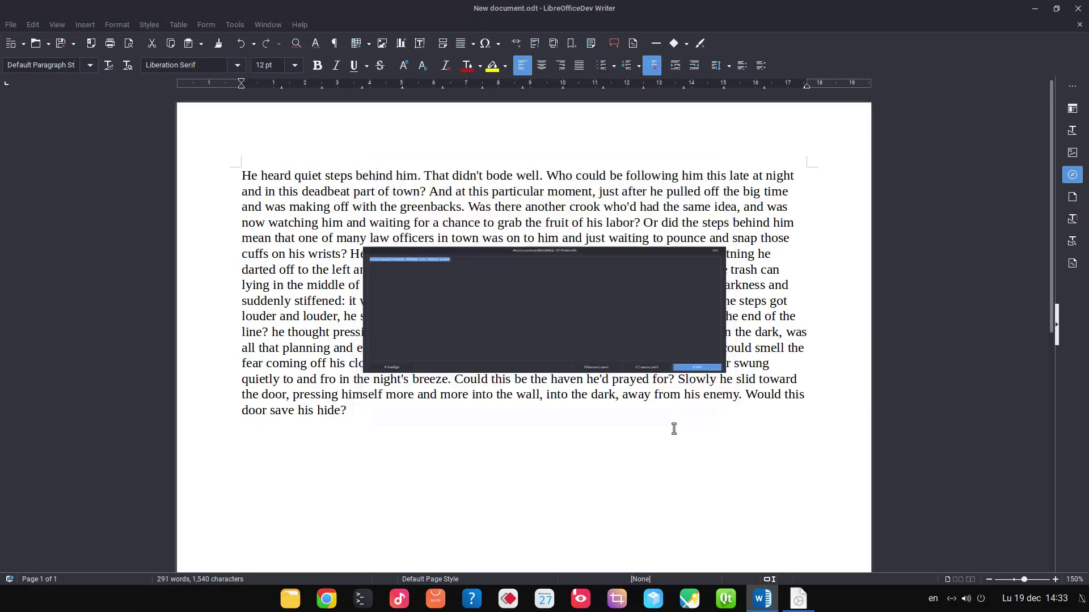
Step: Set the document title to 'My title for this document' in File > Properties
left_click(13, 24)
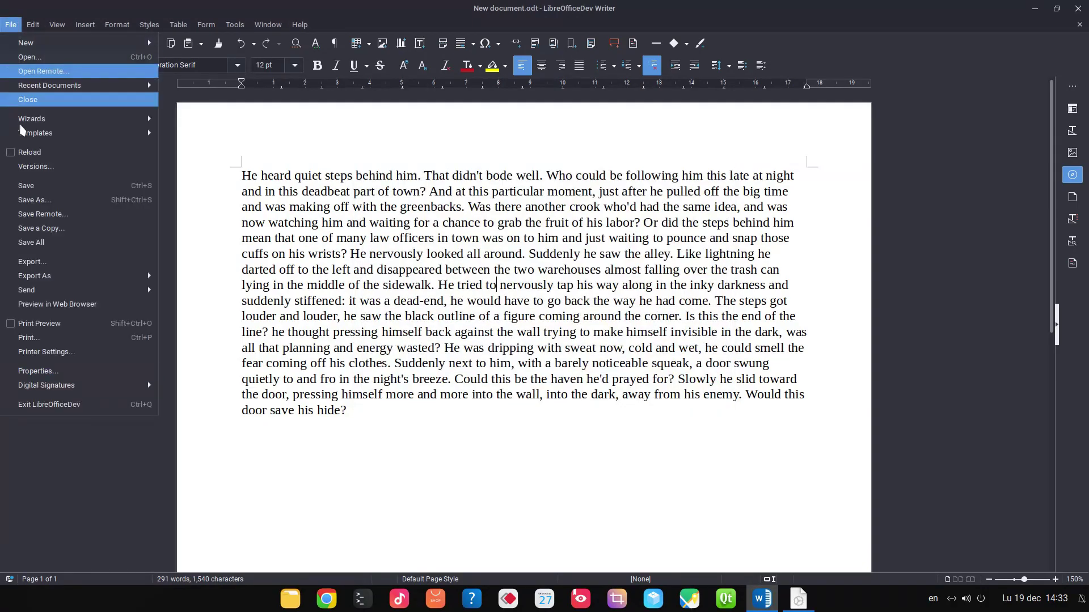
left_click(40, 371)
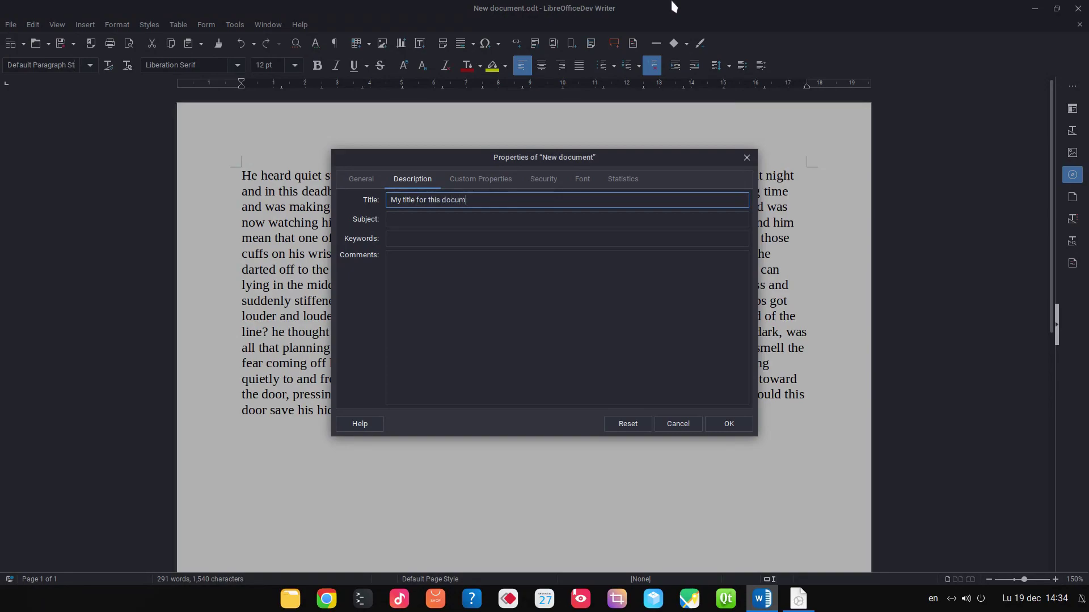
left_click(737, 426)
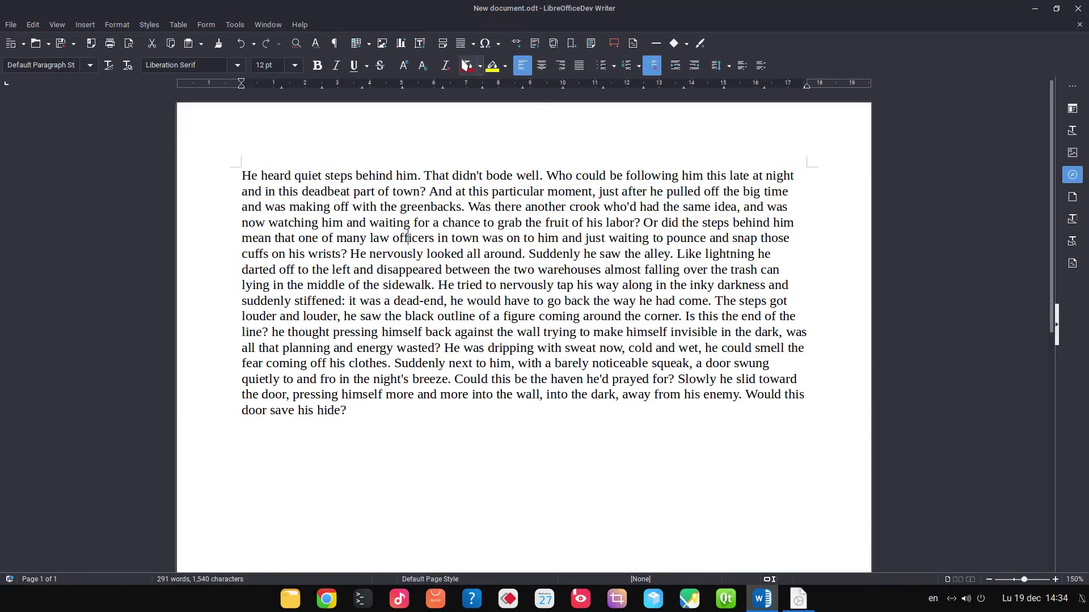
Step: Insert a default column chart into the story and run the Accessibility Check
left_click(401, 44)
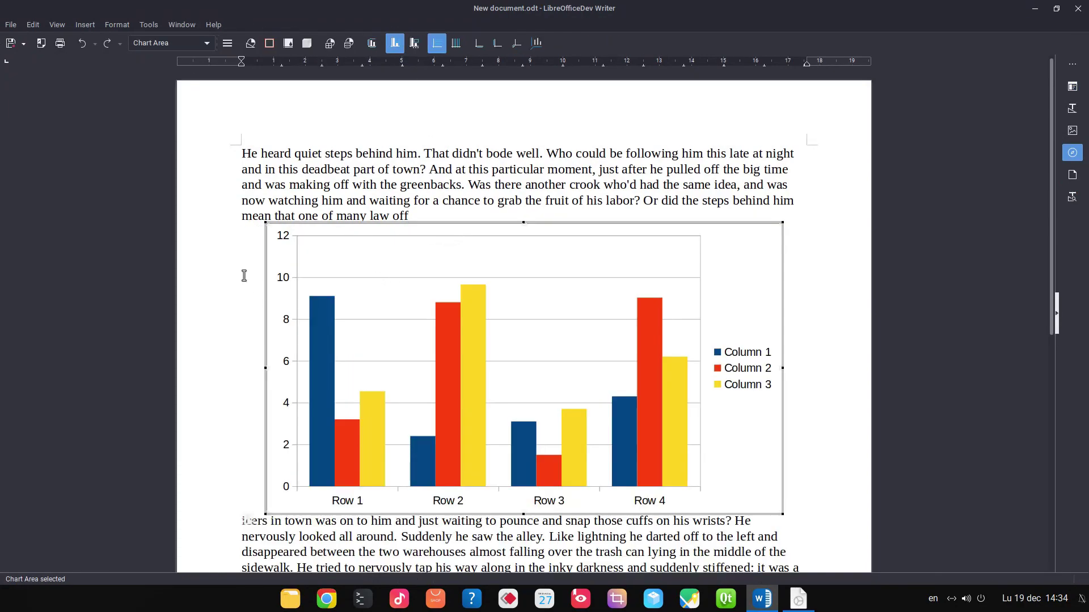
key("Escape")
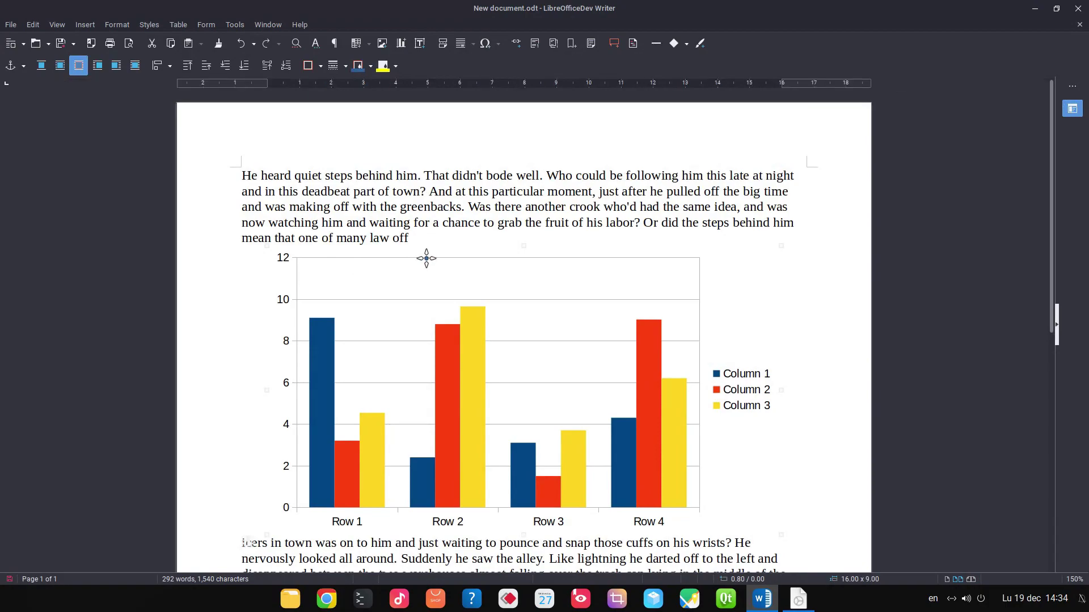
left_click(235, 25)
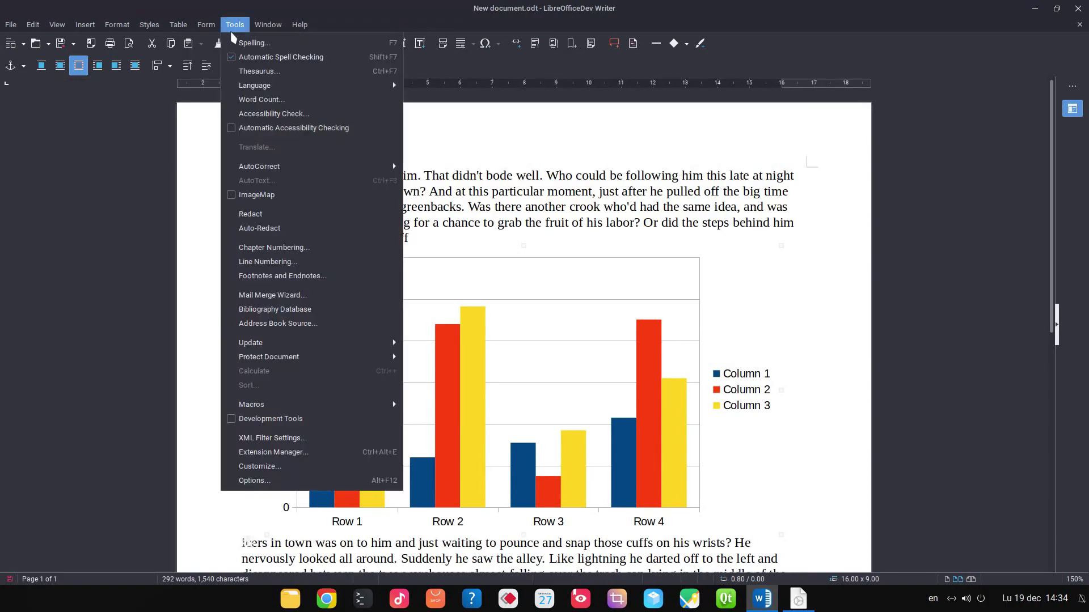
left_click(243, 110)
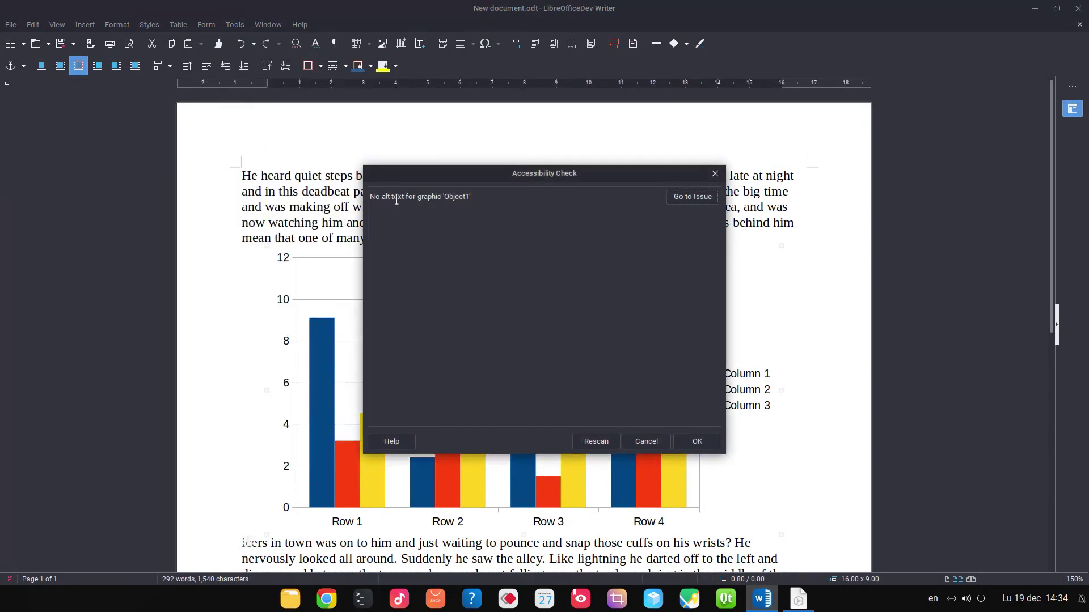
left_click(702, 442)
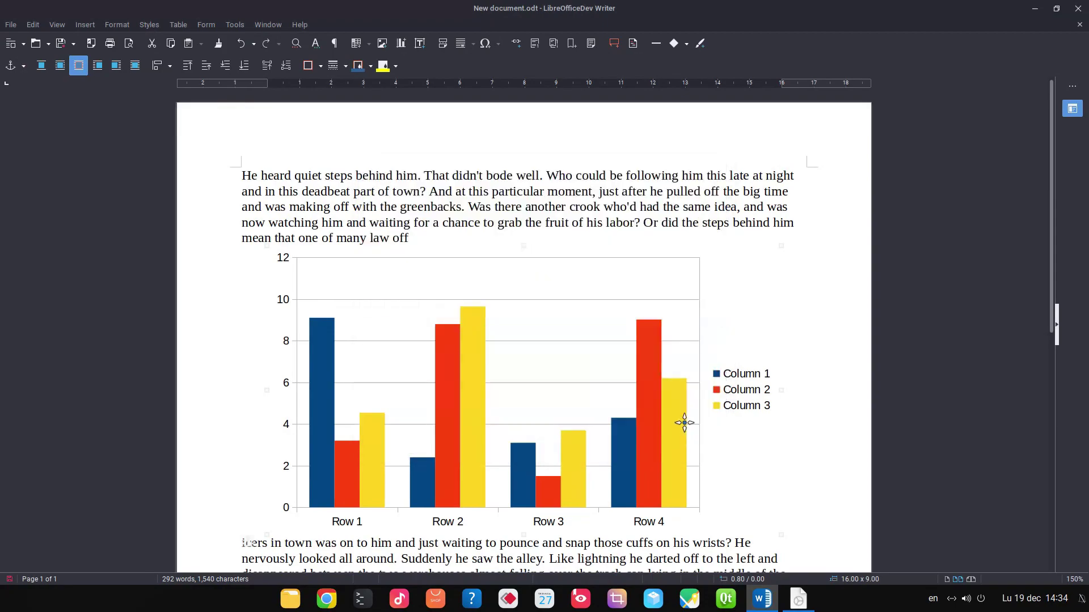
Step: Give the chart the text alternative 'In this chart you can see ...' in its Options
right_click(574, 305)
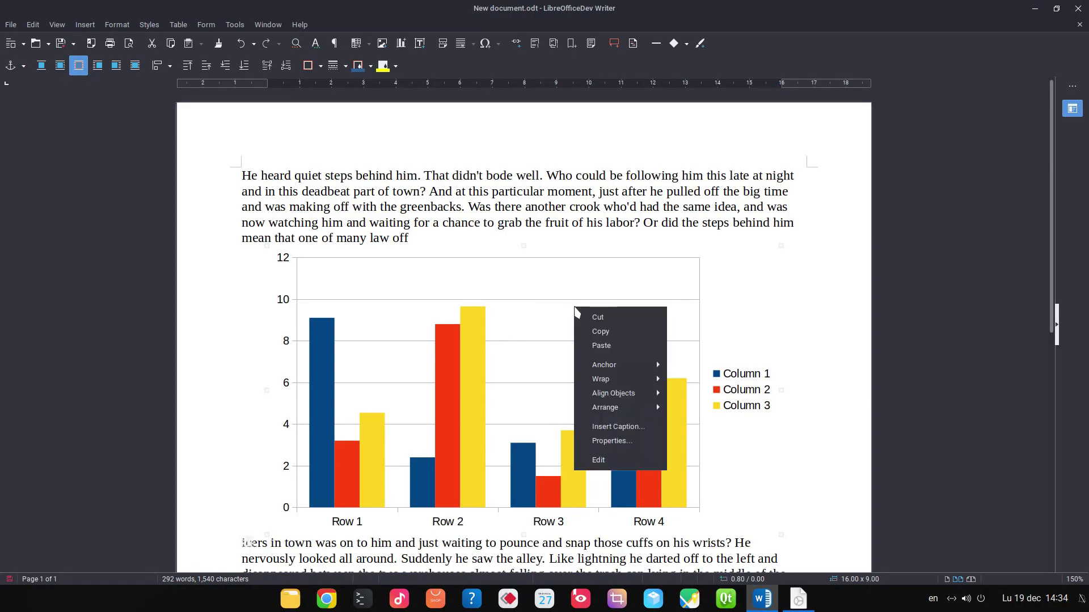
left_click(606, 442)
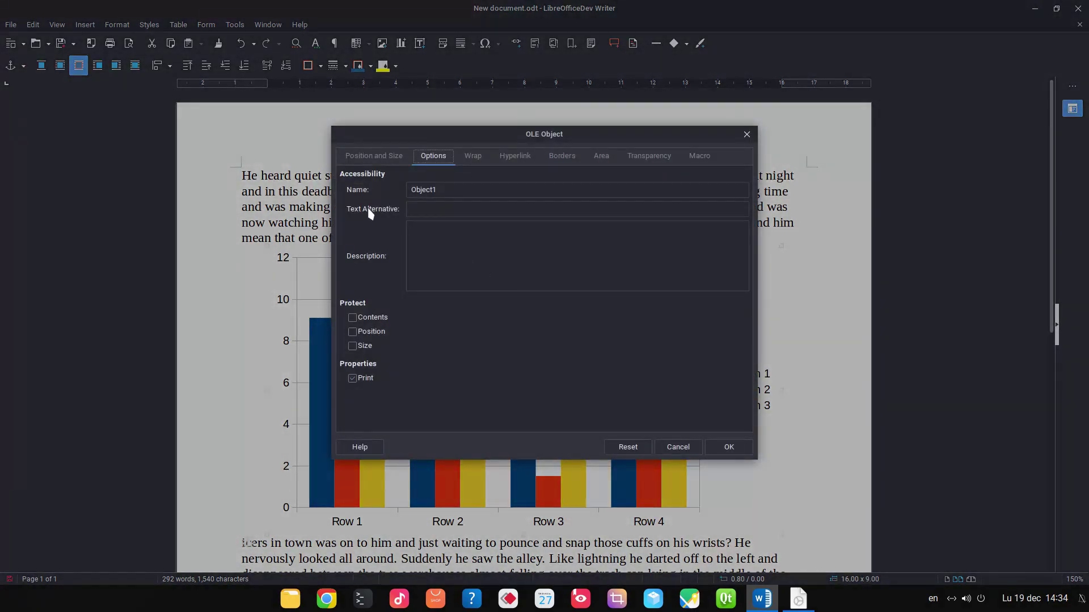
left_click(419, 209)
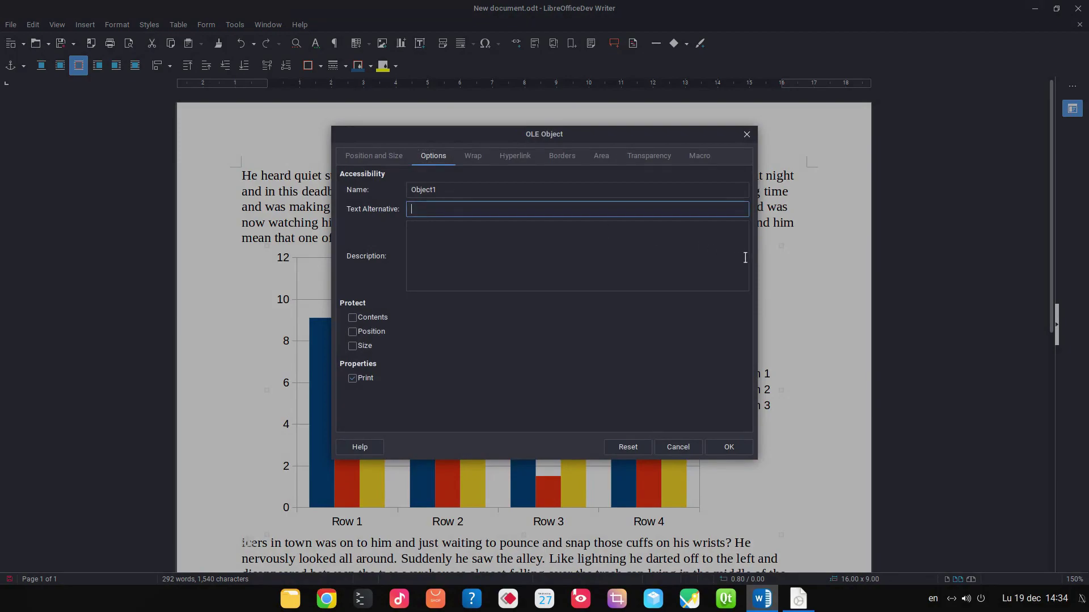
type("In this chart you can see ...")
left_click(729, 448)
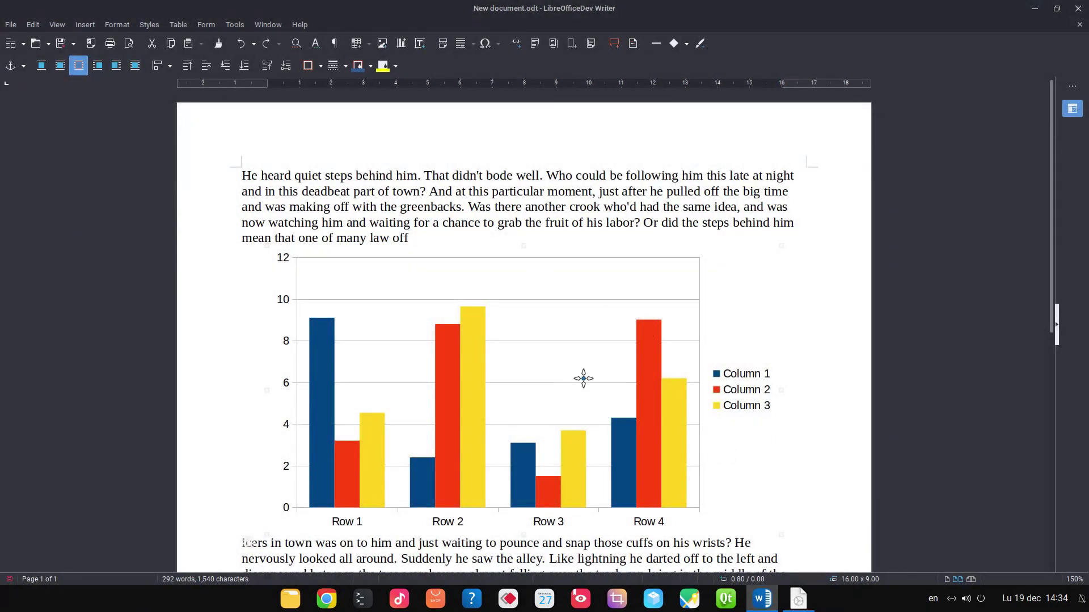
Step: With the caret after 'law off', recheck accessibility, then delete the empty lines above the chart
scroll(583, 378, "down", 3)
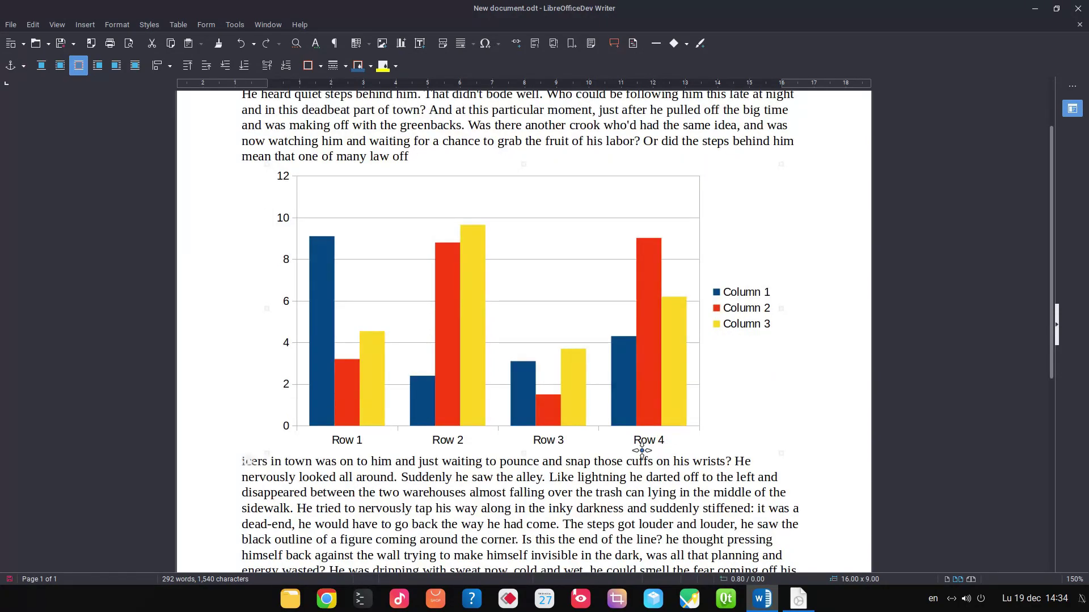
scroll(663, 440, "up", 3)
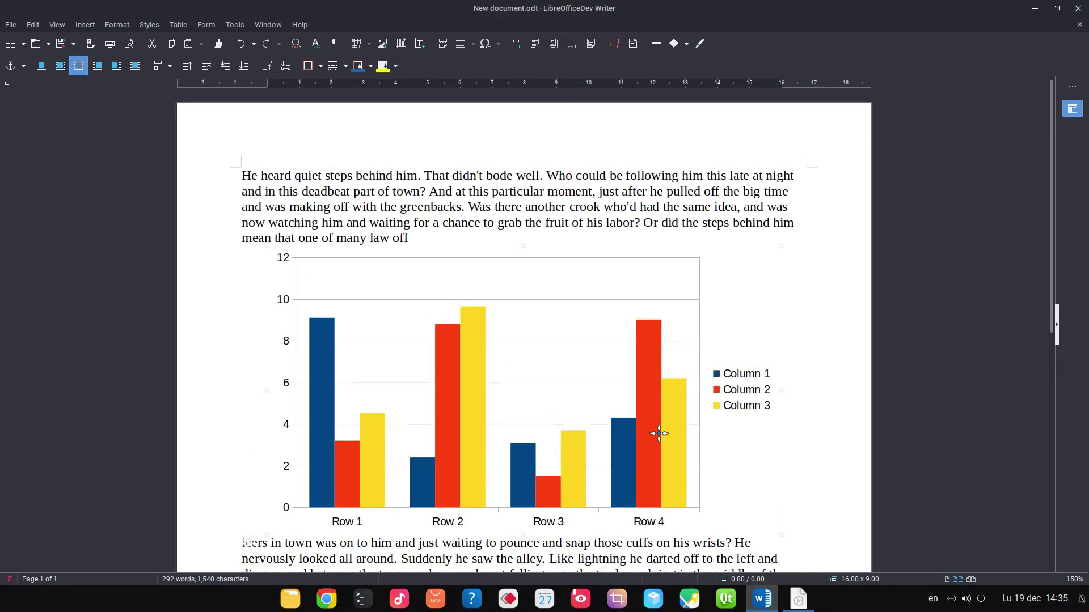
left_click(478, 243)
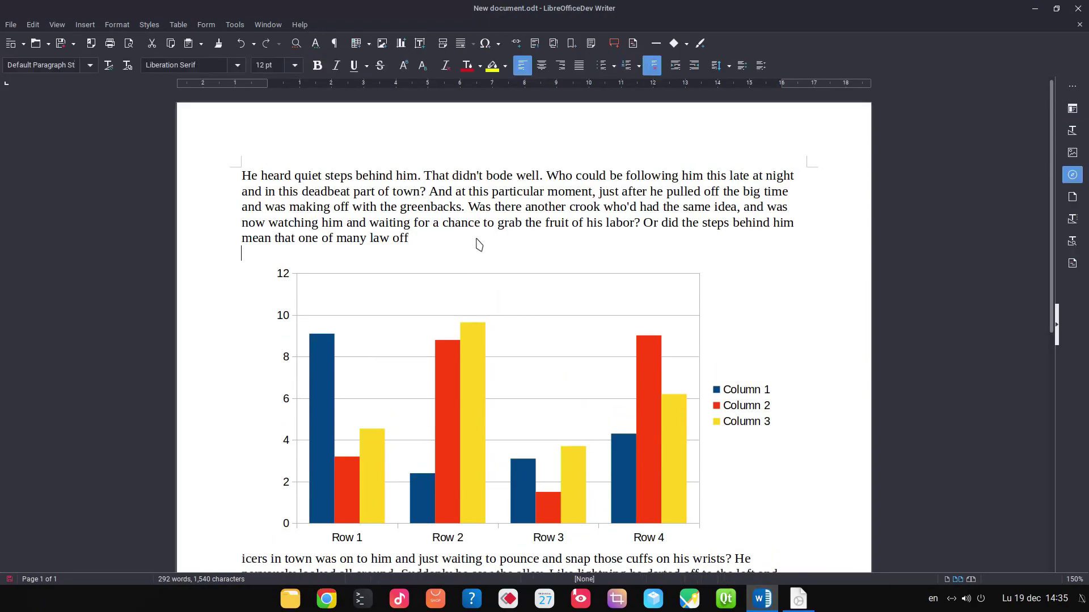
scroll(480, 249, "down", 9)
scroll(238, 309, "up", 1)
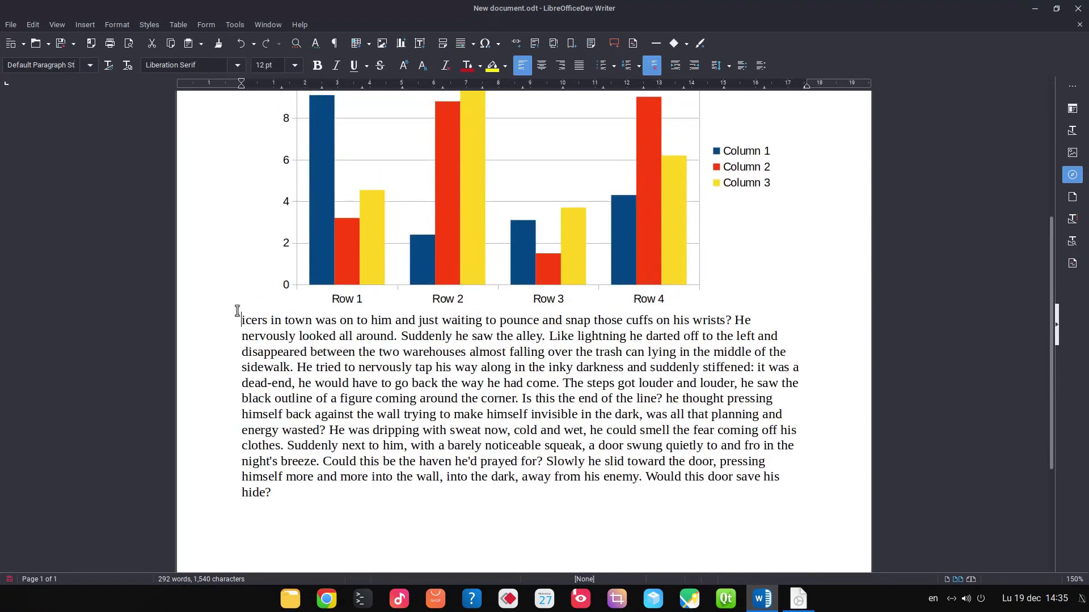
scroll(250, 306, "up", 8)
scroll(406, 267, "down", 3)
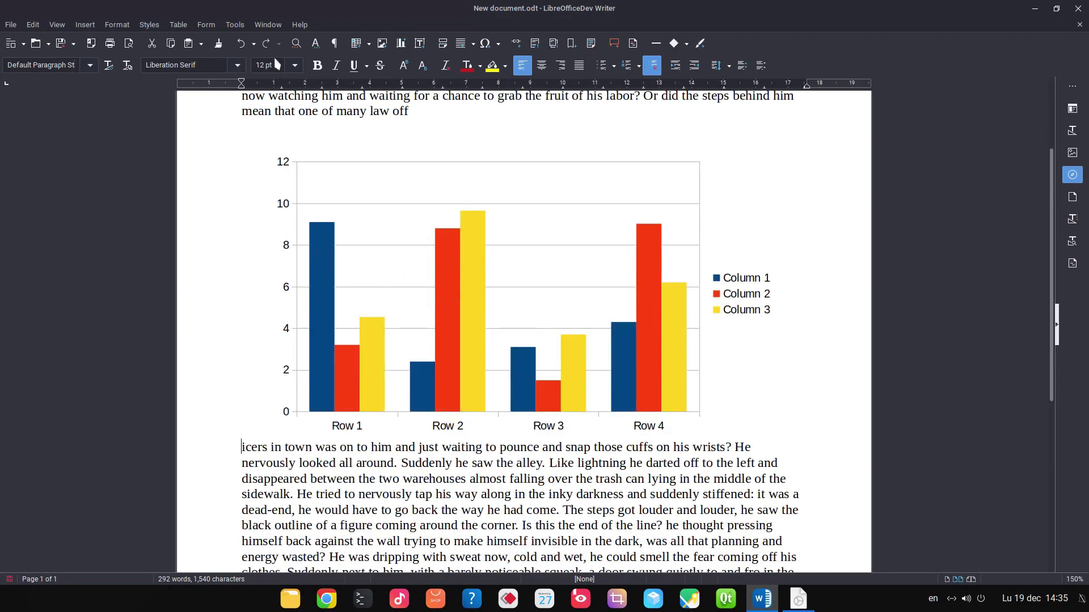
left_click(233, 24)
left_click(252, 116)
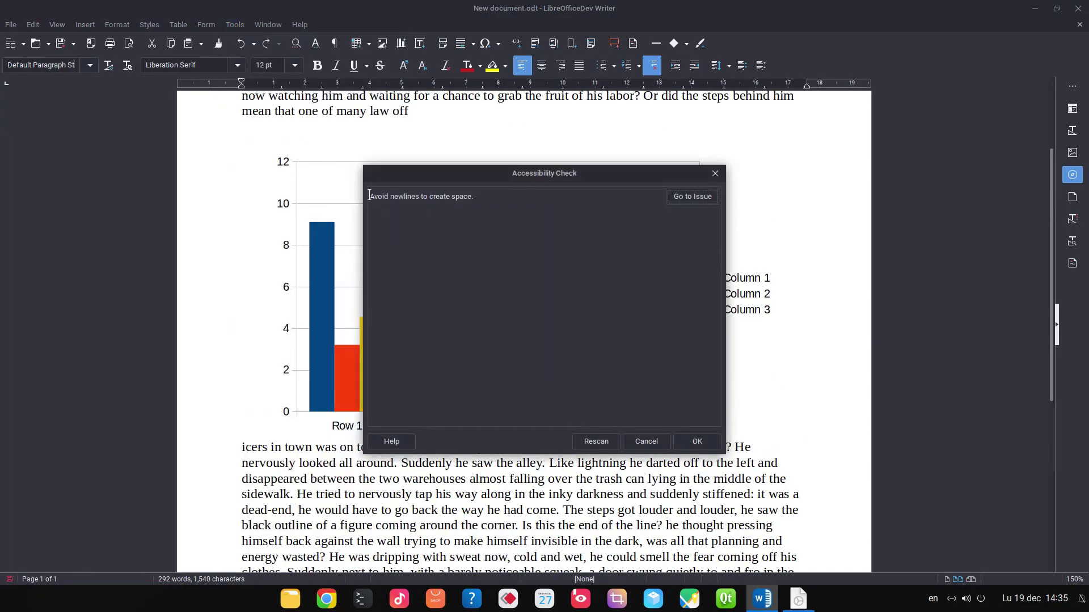
left_click(639, 446)
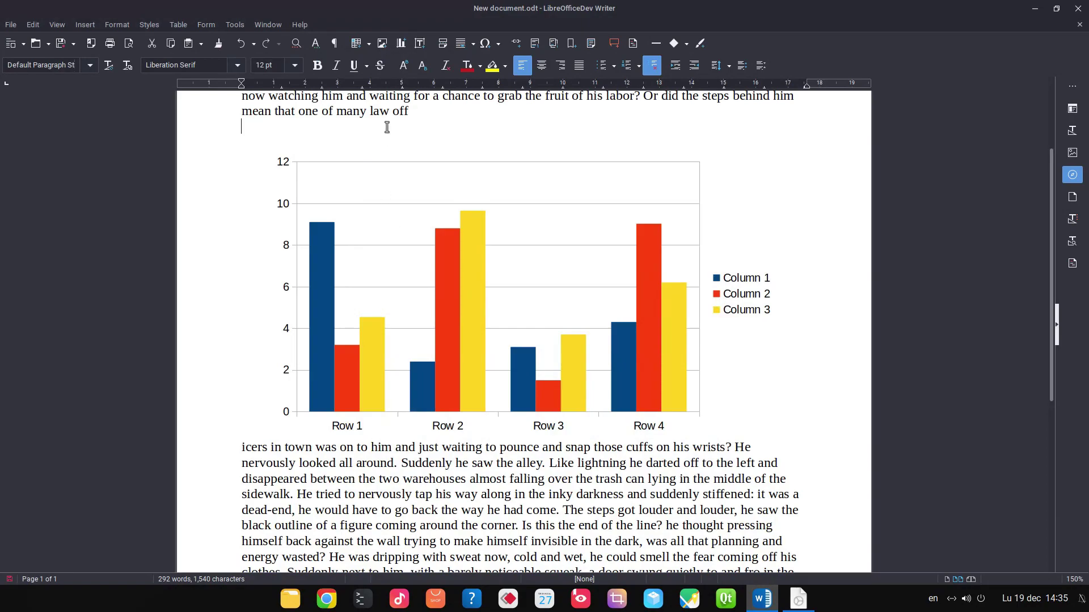
key("BackSpace")
key("BackSpace")
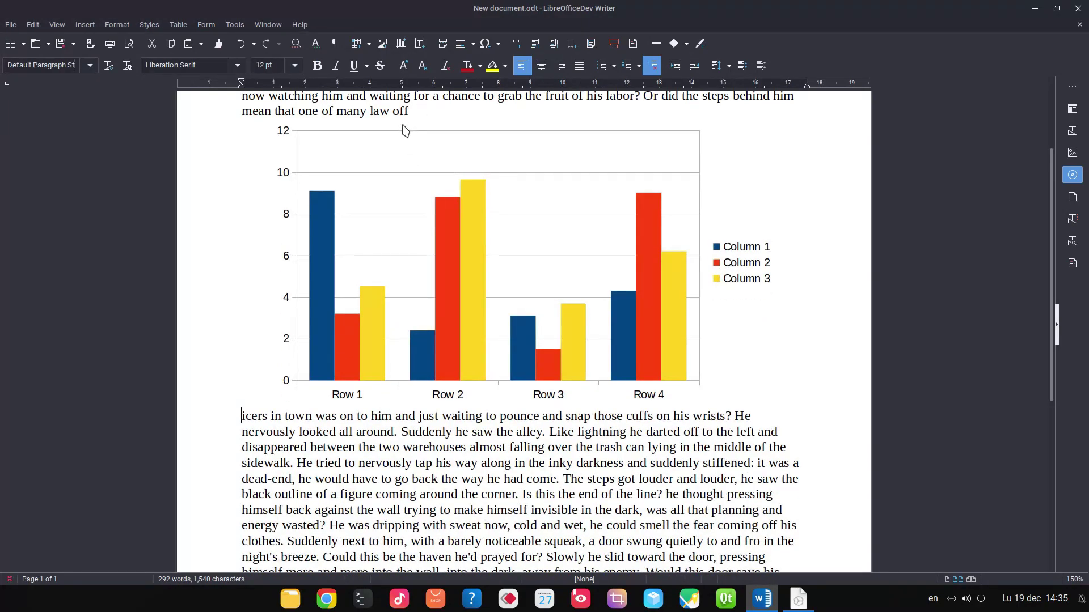
Step: Set the chart's Wrap top spacing to 1.00 cm
right_click(404, 277)
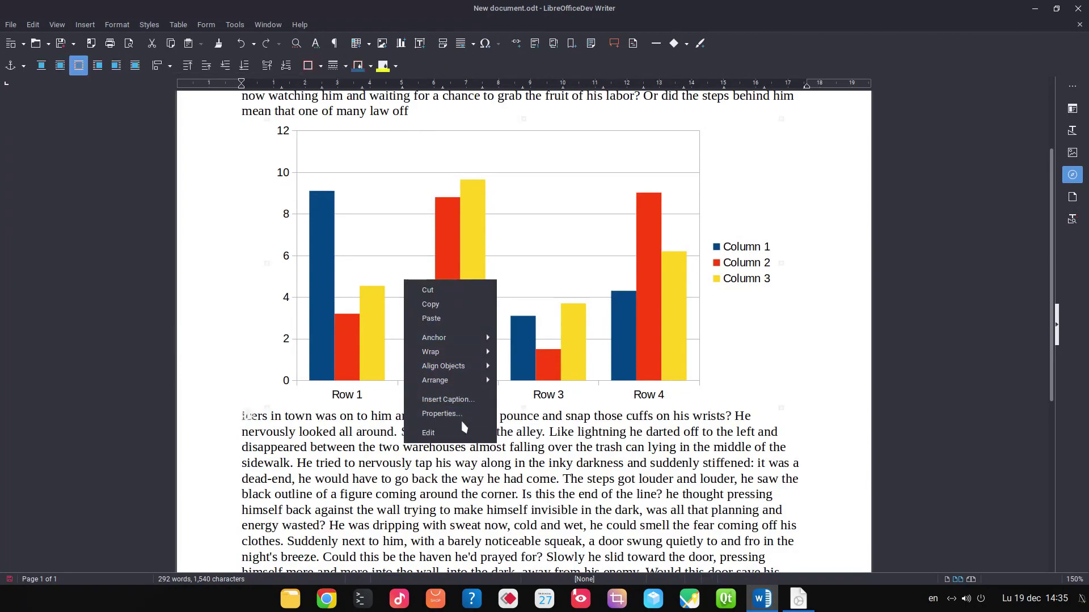
left_click(460, 423)
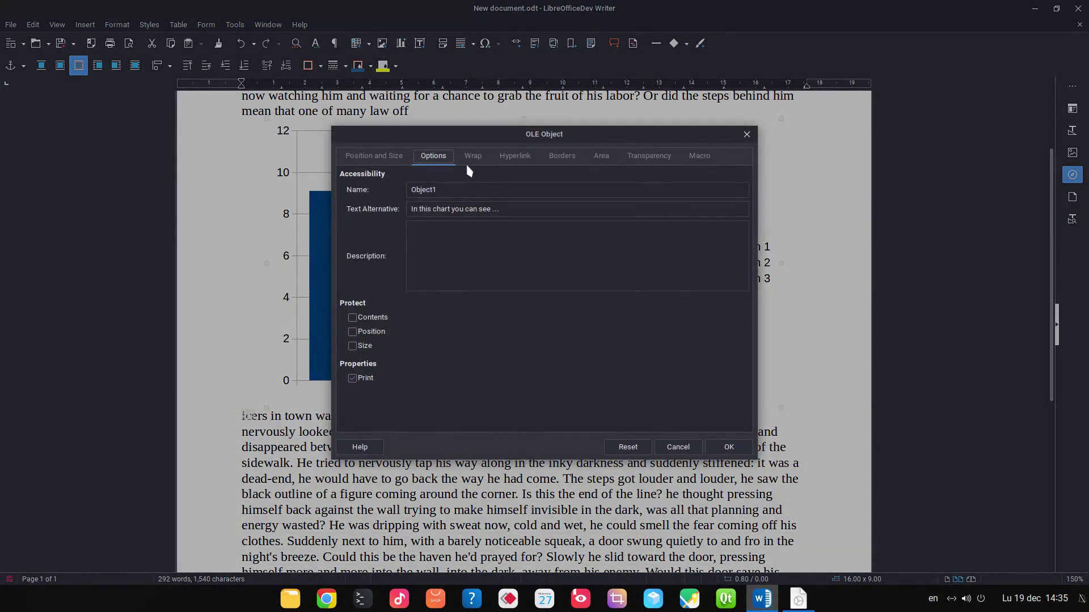
left_click(471, 158)
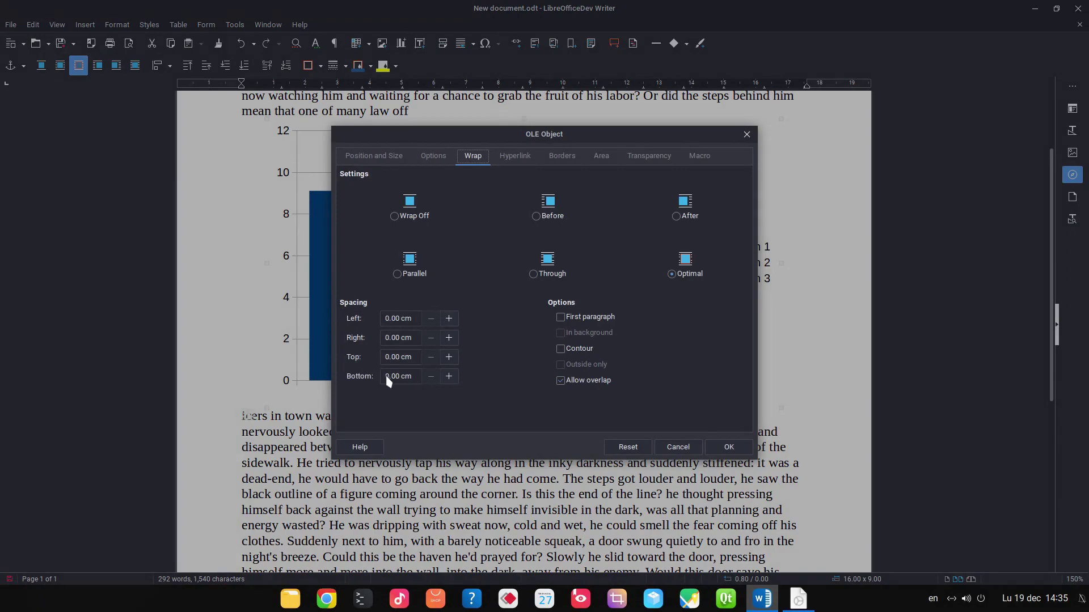
triple_click(410, 356)
type("1")
key("Tab")
key("Tab")
left_click(728, 447)
Step: Delete the leftover fragment line starting 'icers' below the chart
scroll(386, 465, "up", 3)
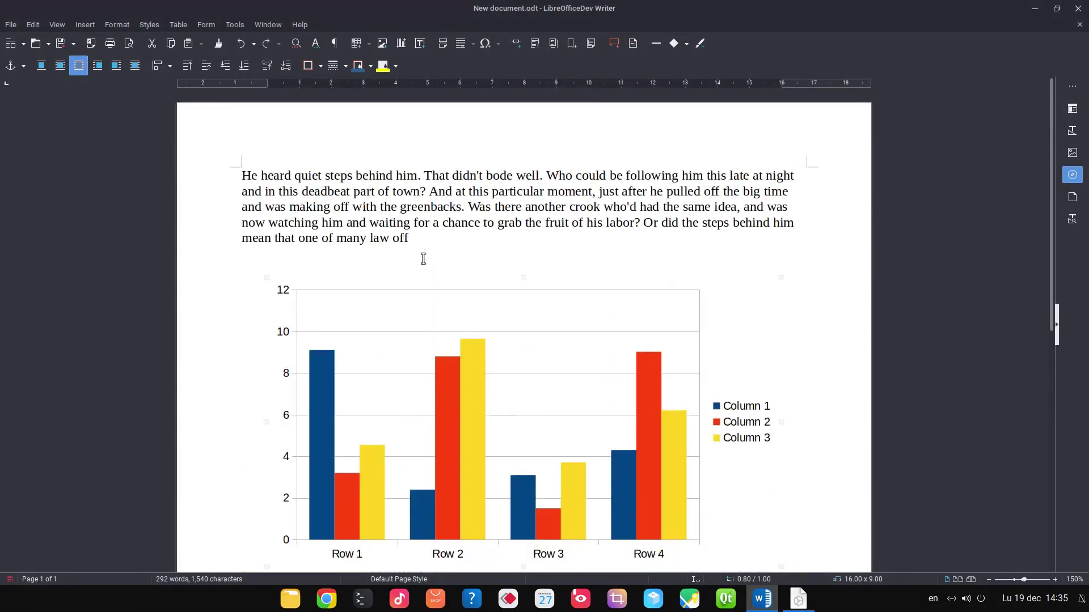
scroll(424, 259, "down", 3)
left_click(382, 424)
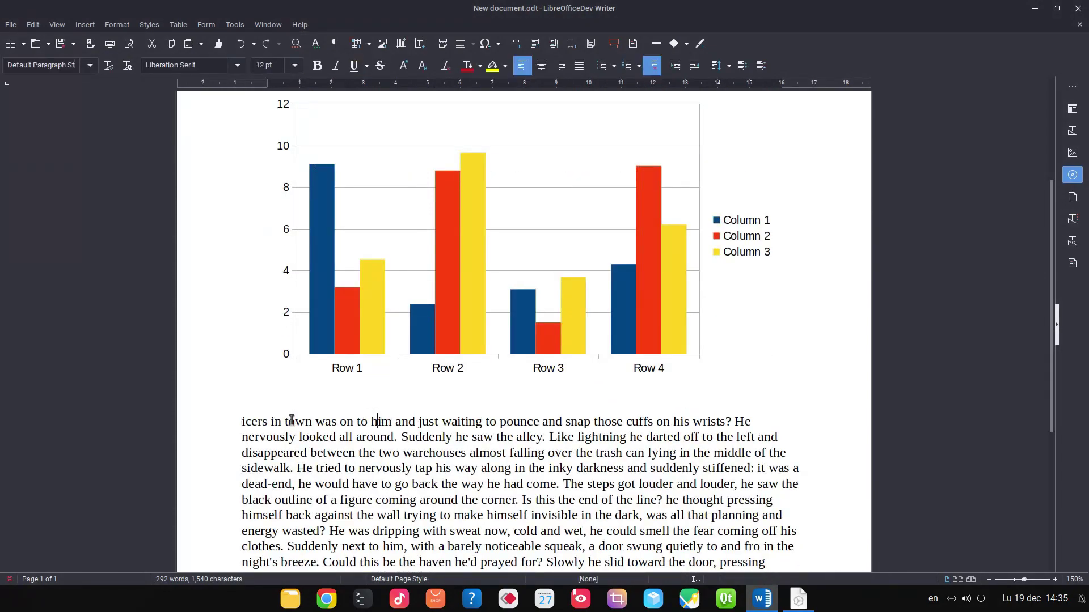
left_click_drag(736, 423, 219, 418)
key("Delete")
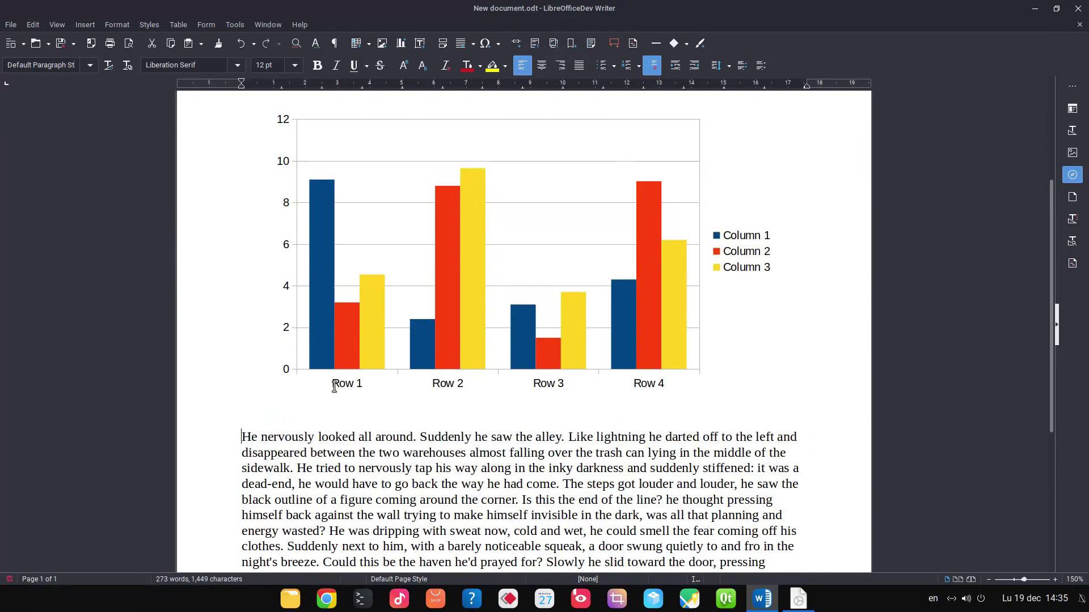
scroll(364, 353, "up", 4)
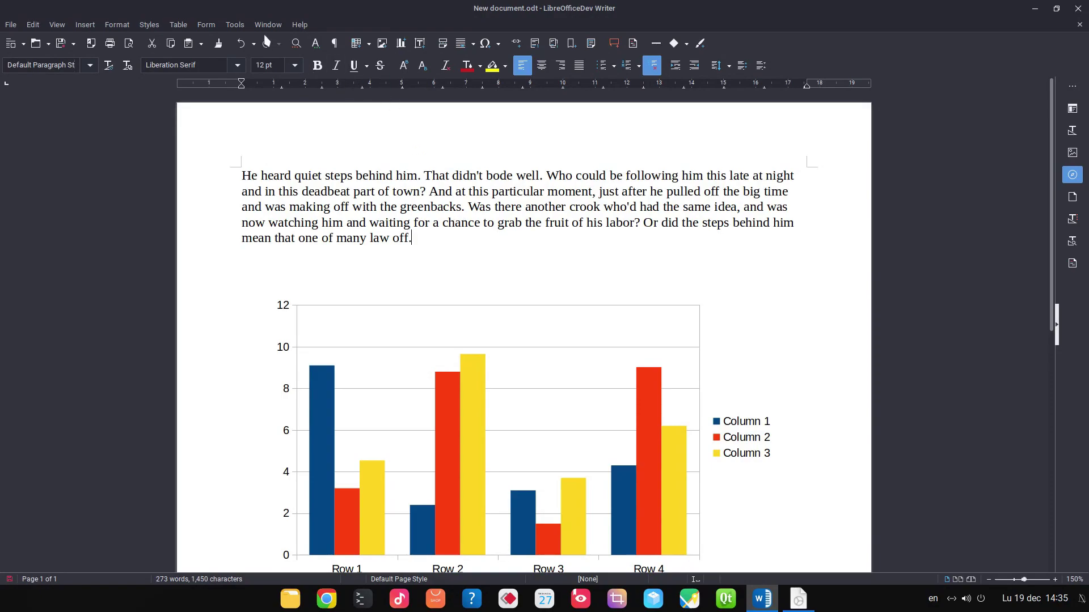
Step: Recheck accessibility and insert a 4-column, 2-row table below the first paragraph
left_click(236, 25)
left_click(266, 114)
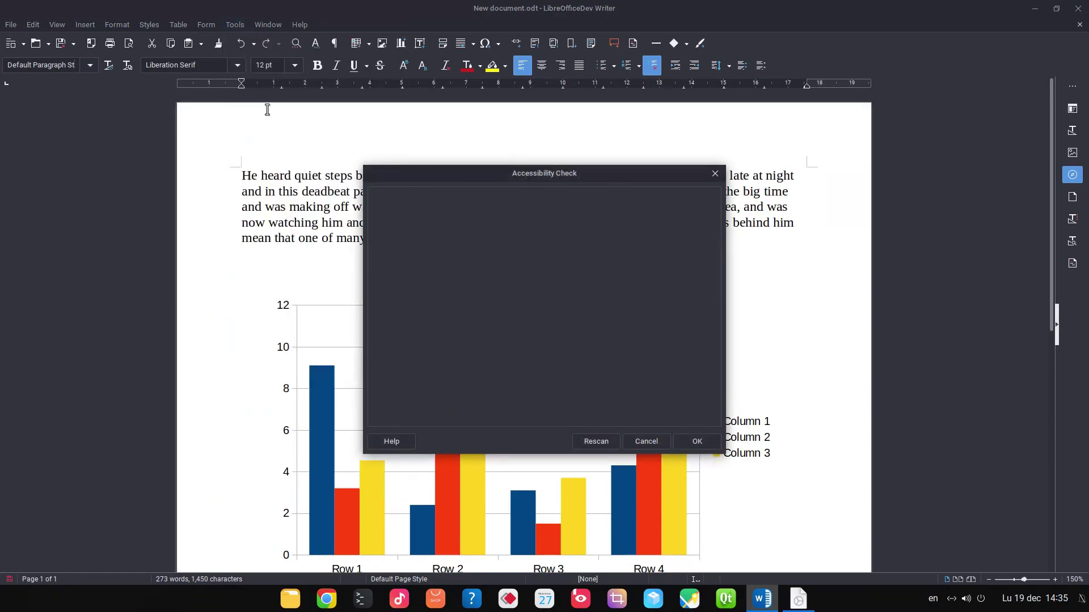
left_click(696, 441)
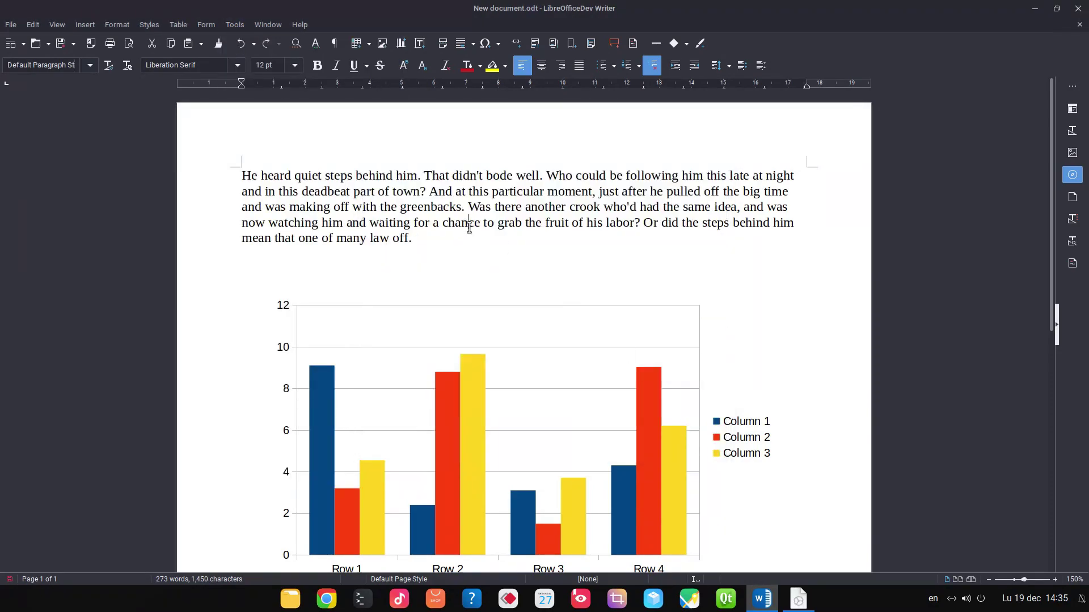
left_click(446, 255)
left_click(357, 43)
left_click(382, 84)
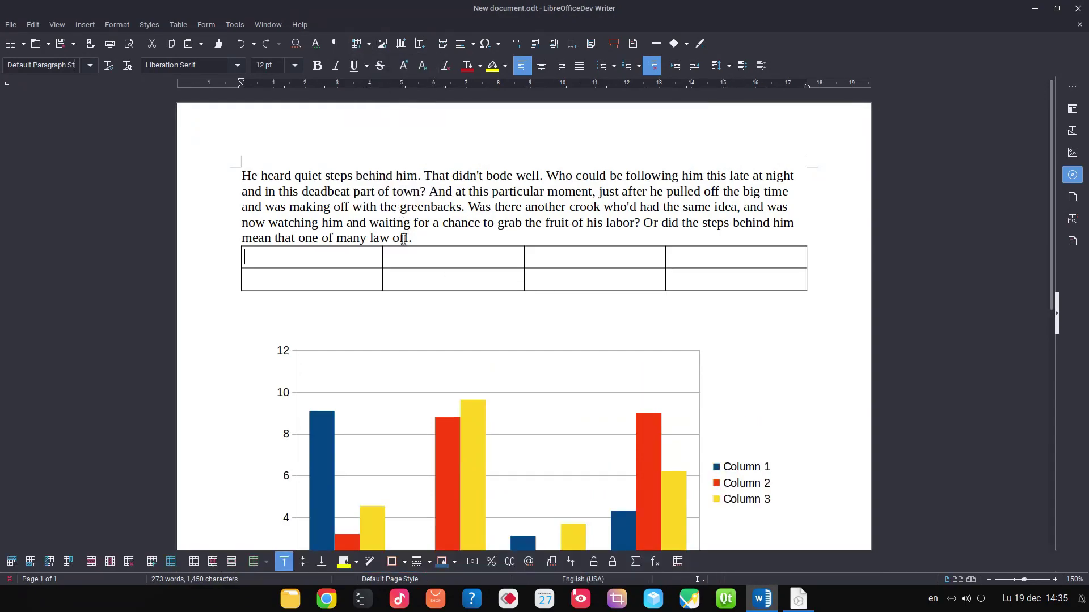
Step: Merge cells C2:D2 and run the Accessibility Check, which flags 'Table1'
left_click_drag(360, 273, 718, 269)
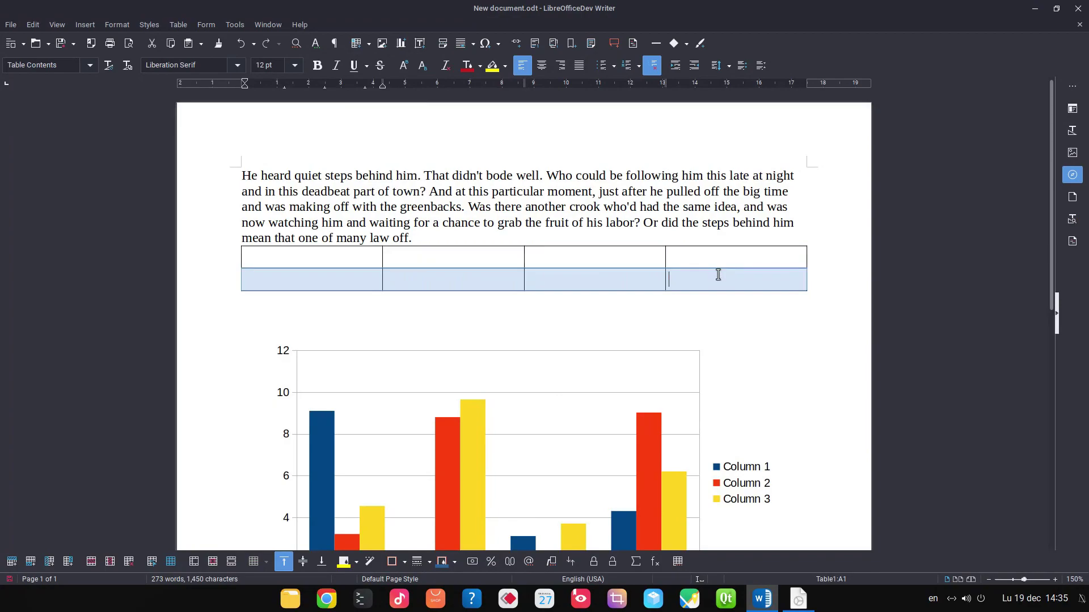
left_click_drag(620, 278, 684, 278)
right_click(684, 278)
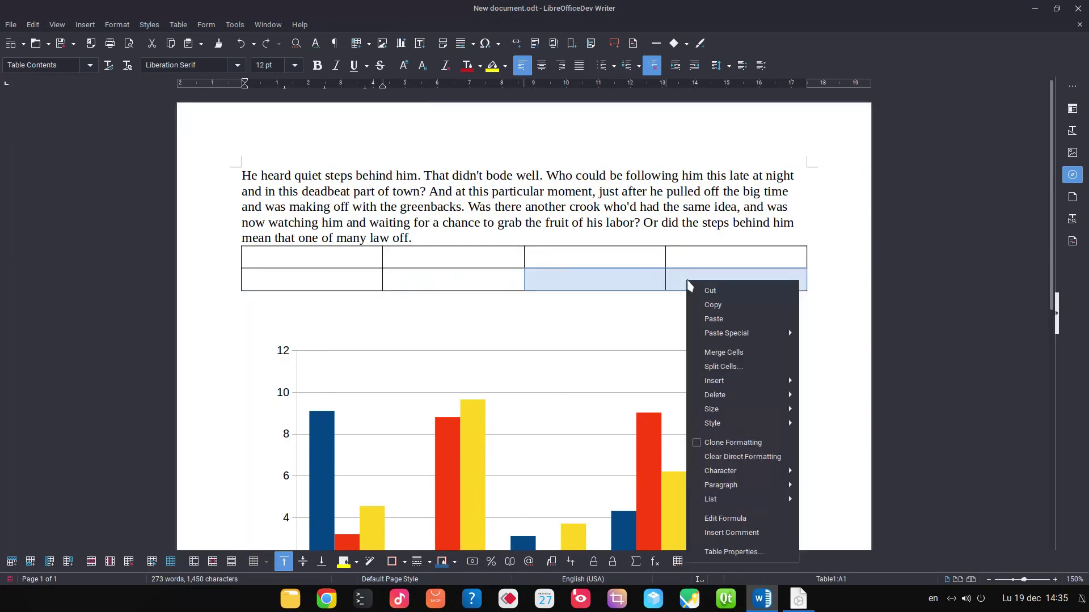
left_click(715, 353)
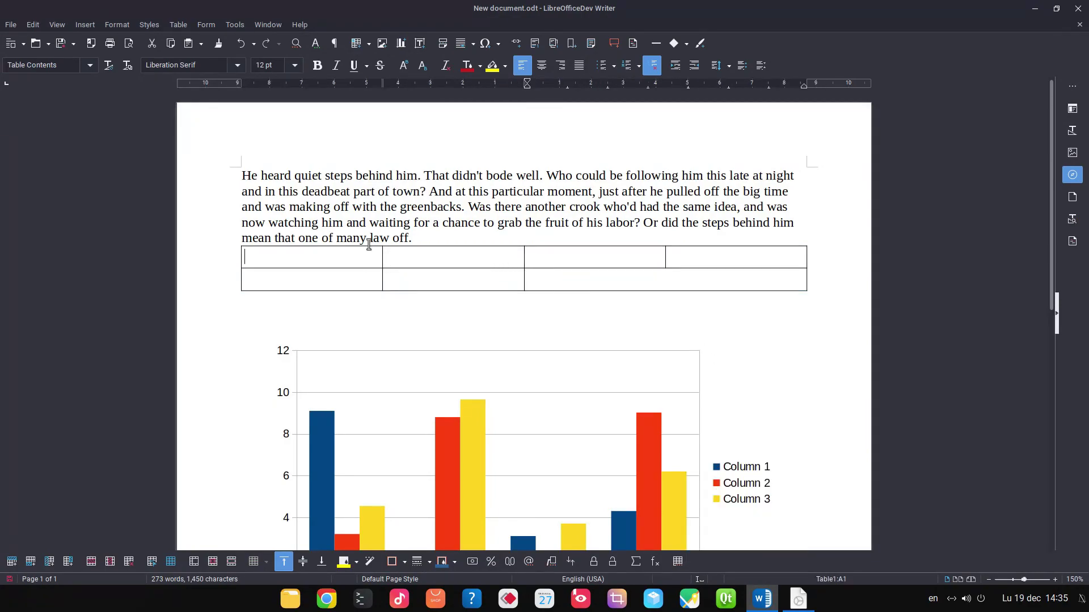
left_click(234, 25)
left_click(261, 110)
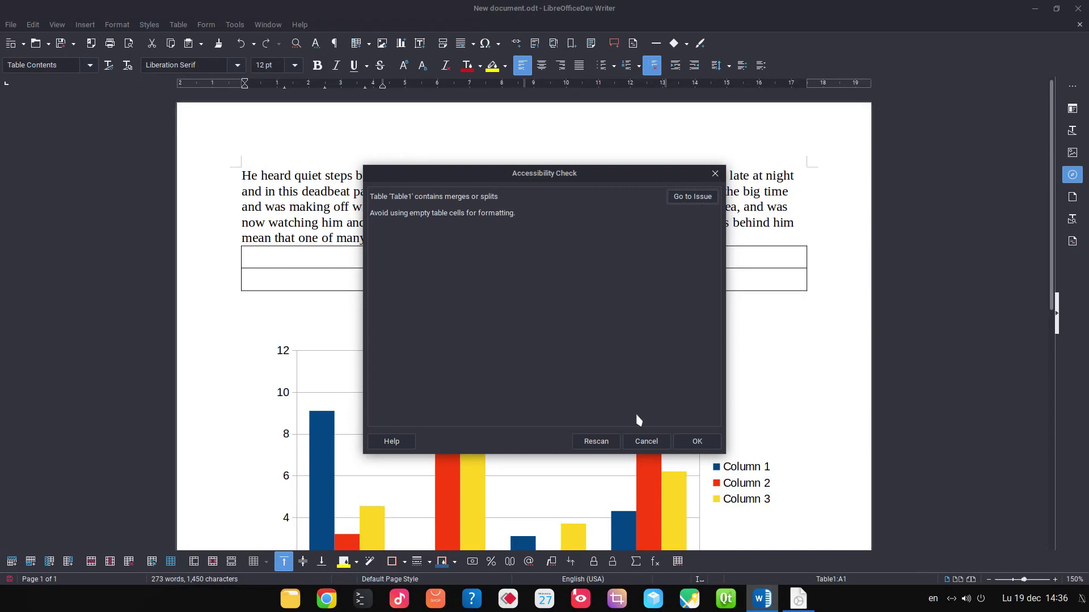
left_click(647, 443)
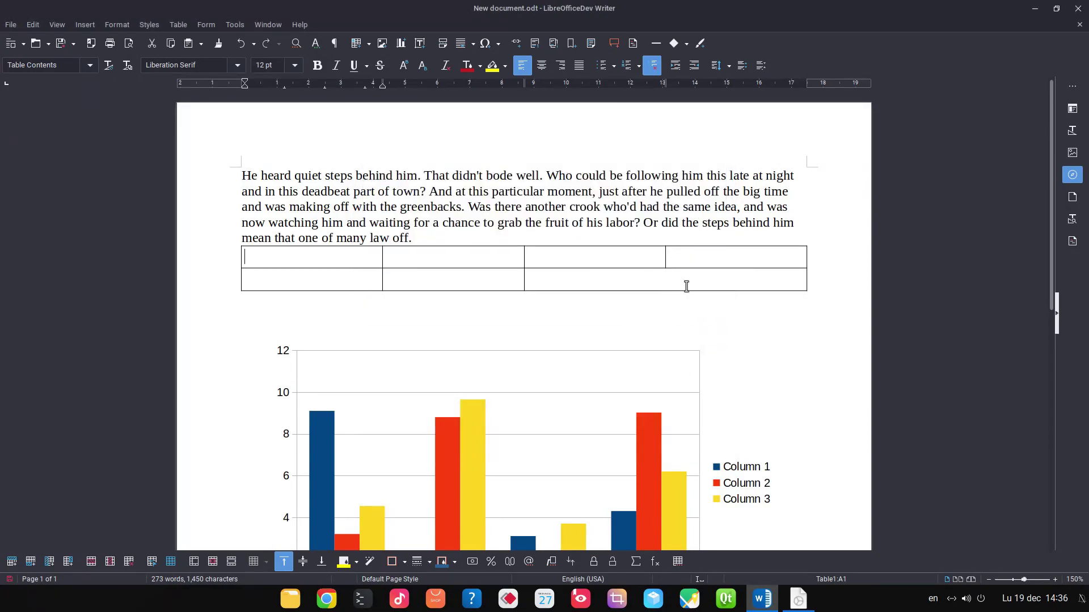
Step: Rerun the Accessibility Check, then fill the table with A, B, 1, 2 over v, b, n, v
left_click(659, 283)
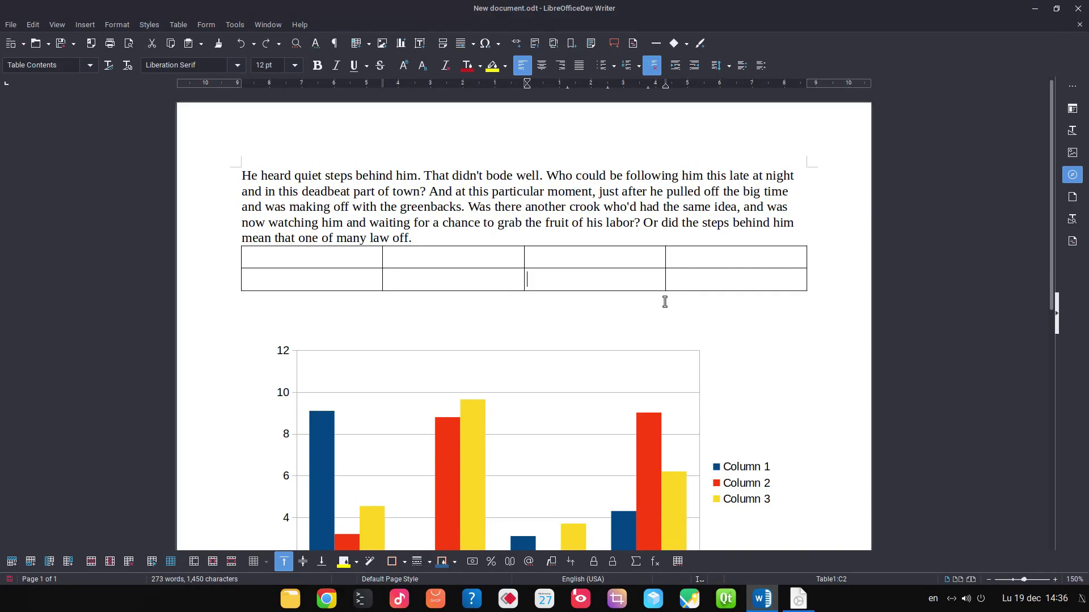
left_click(234, 25)
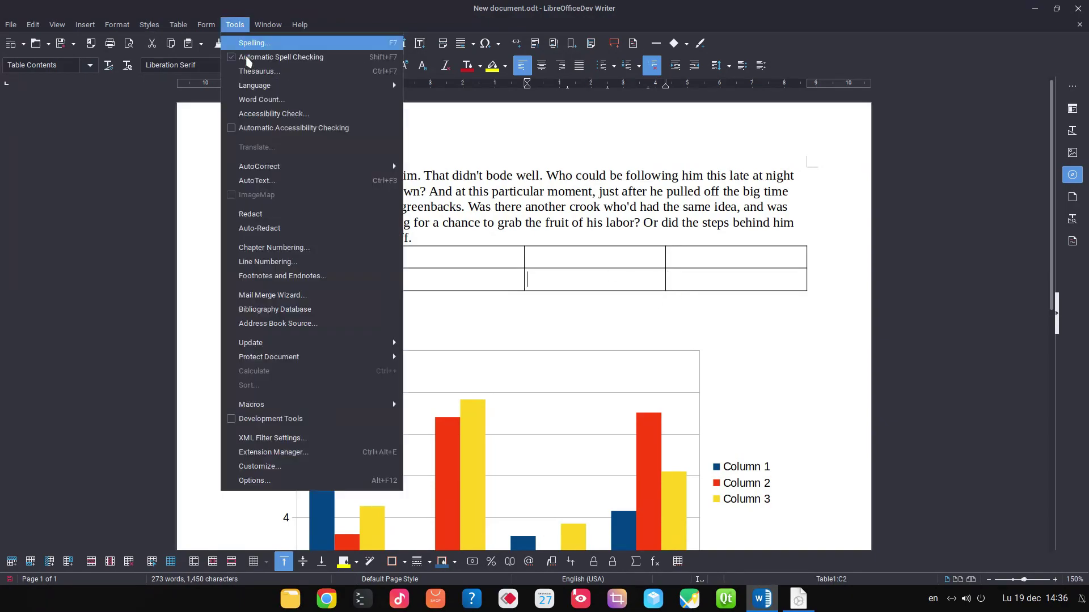
left_click(249, 110)
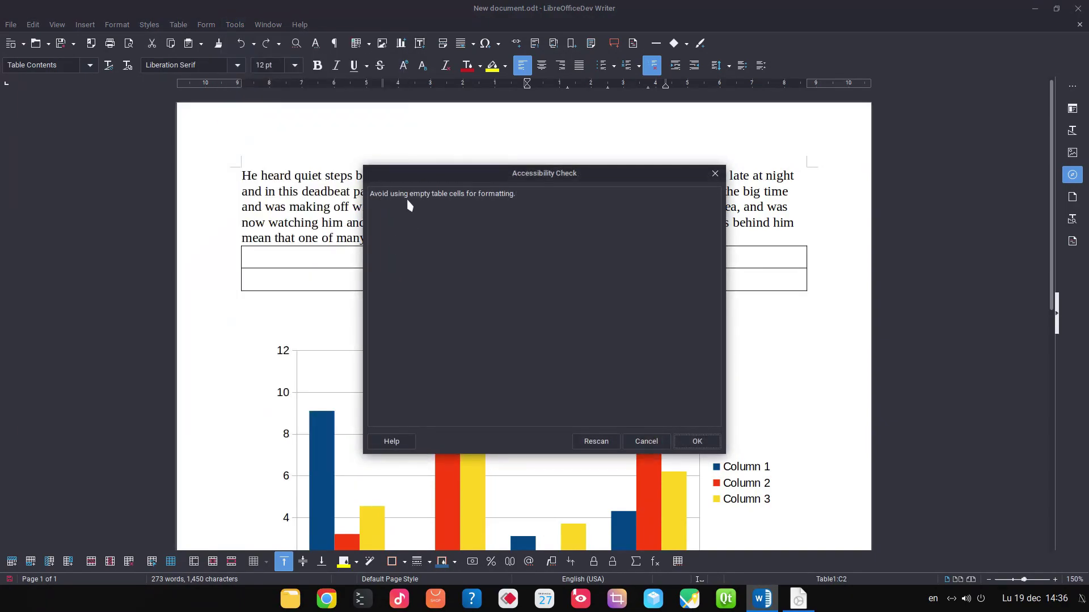
left_click(647, 441)
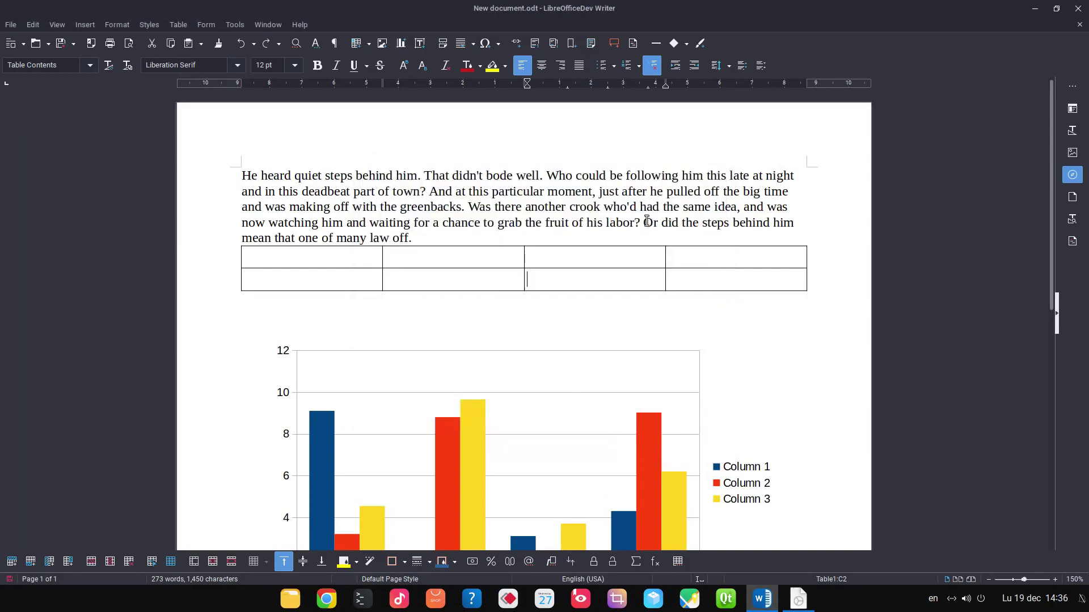
left_click(379, 261)
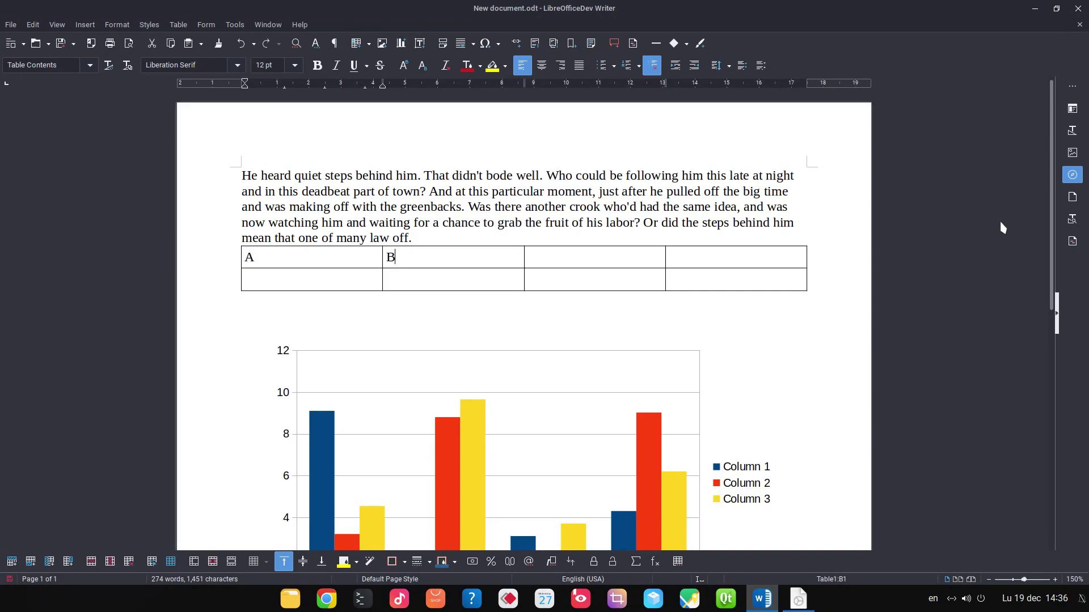
type("1 2 ")
type("v")
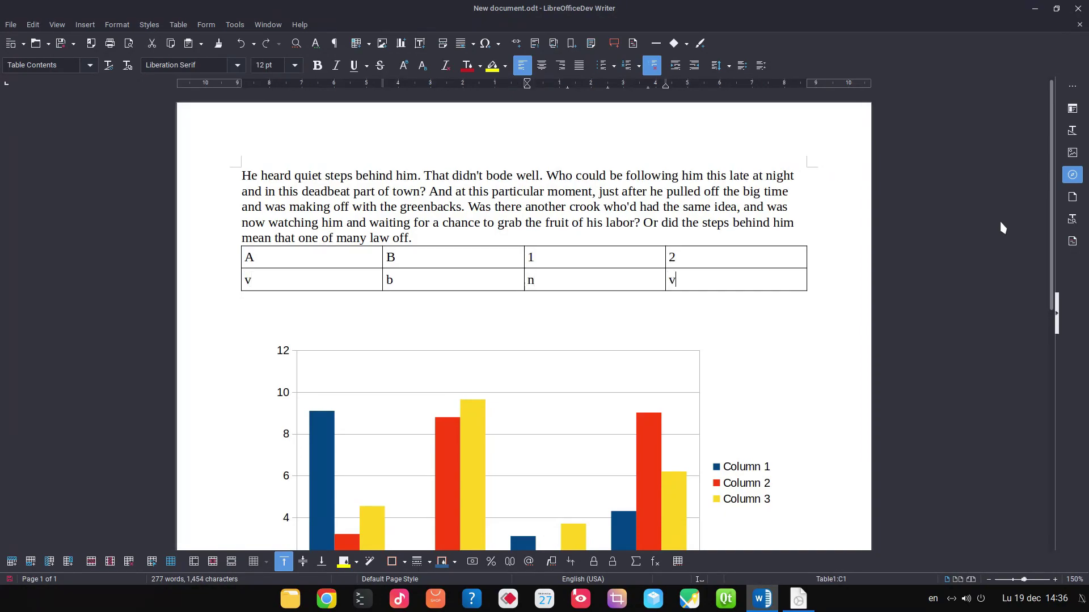
left_click(235, 25)
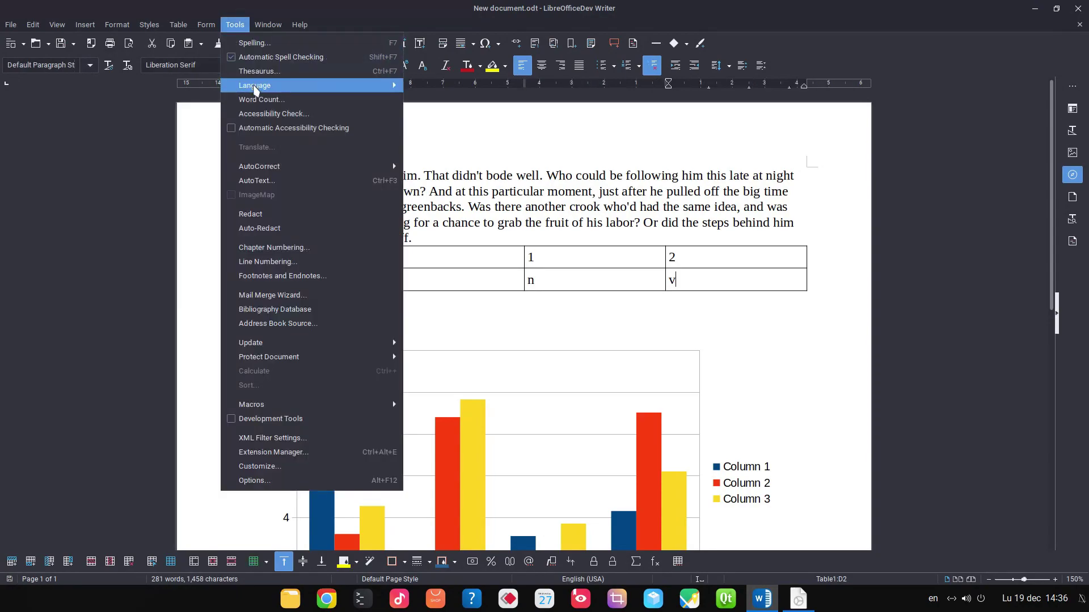
left_click(267, 112)
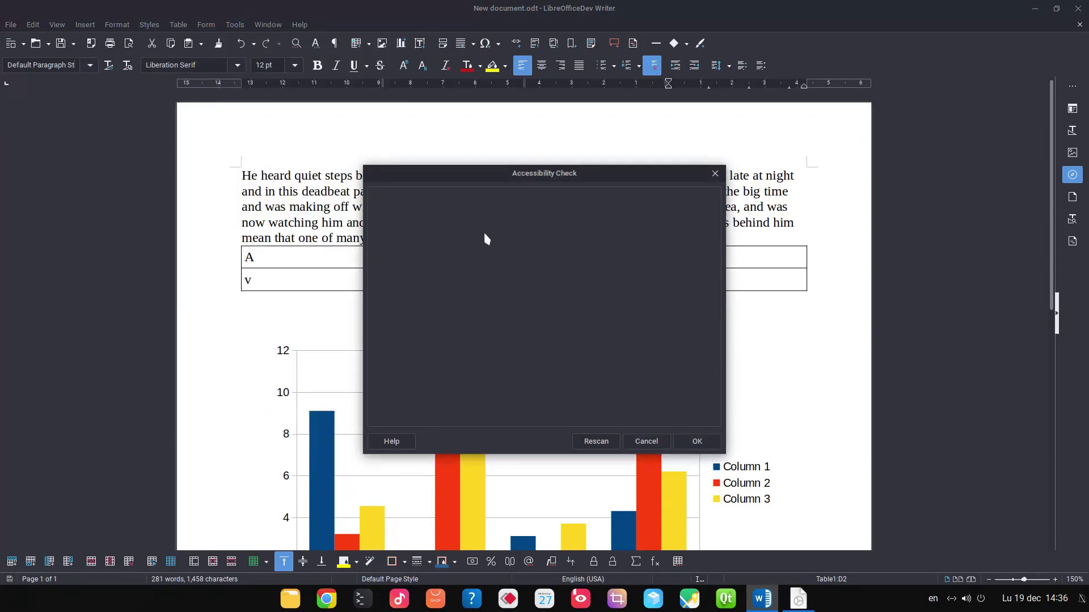
left_click(646, 441)
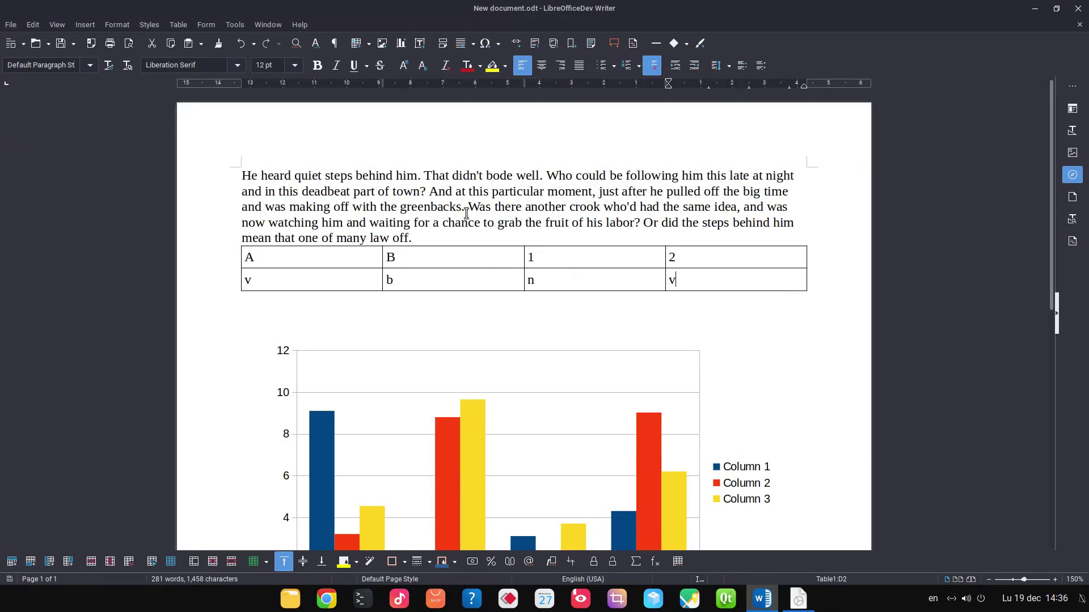
Step: Split the story so 'That didn't bode well', 'Who could be' and 'And at this particular moment' each start new lines
left_click(428, 179)
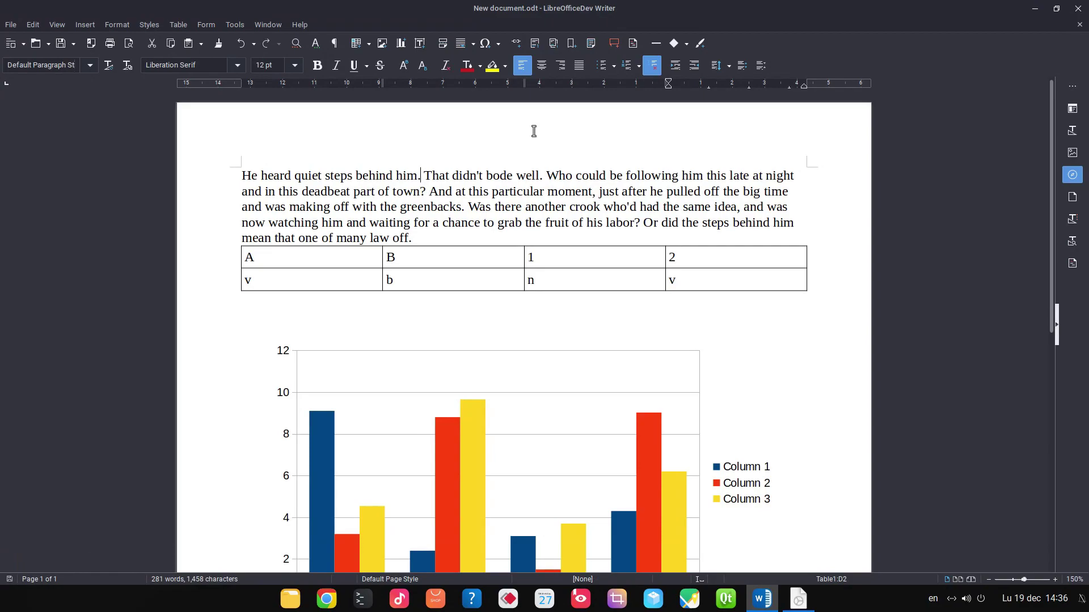
key("Return")
key("Delete")
key("Right")
key("Right")
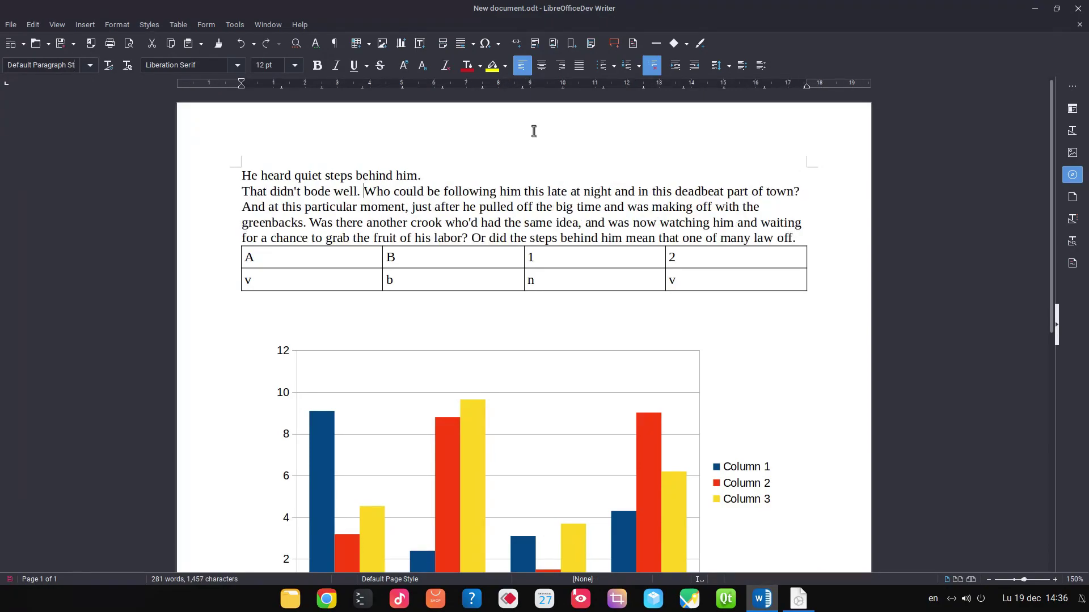
key("Return")
key("Delete")
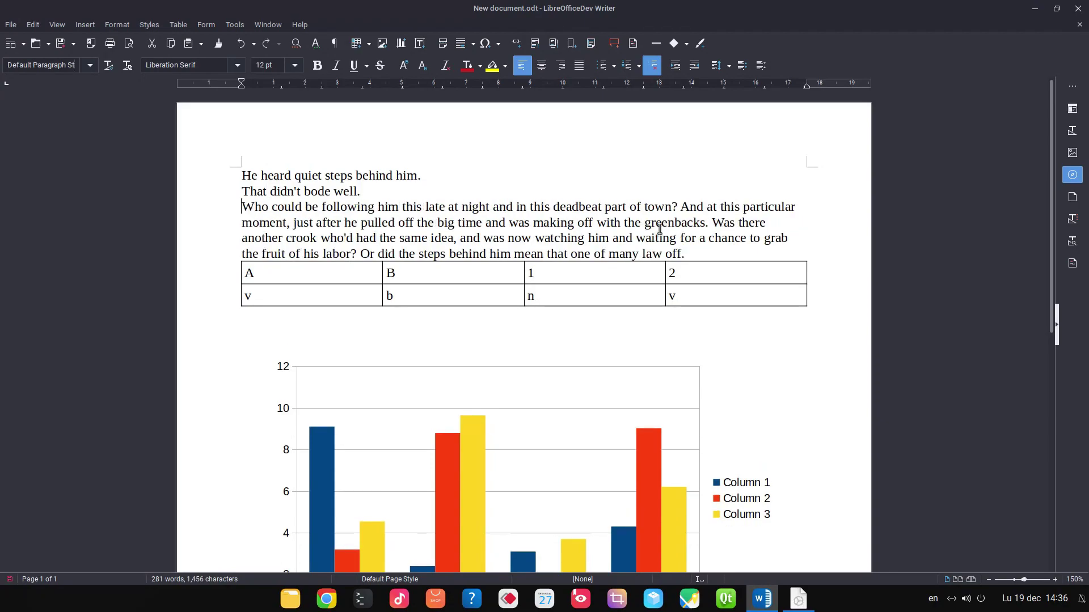
key("Return")
key("Delete")
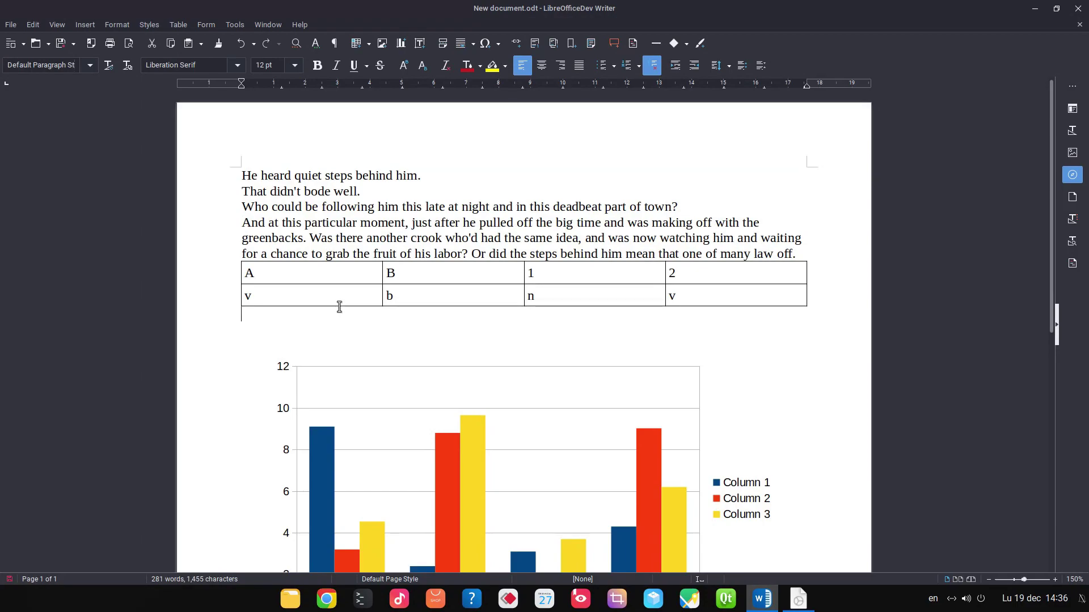
key("Down")
key("Down")
key("Down")
key("Down")
key("Down")
key("Down")
key("Delete")
Step: Add an empty paragraph between the story text and the table
scroll(326, 389, "up", 5)
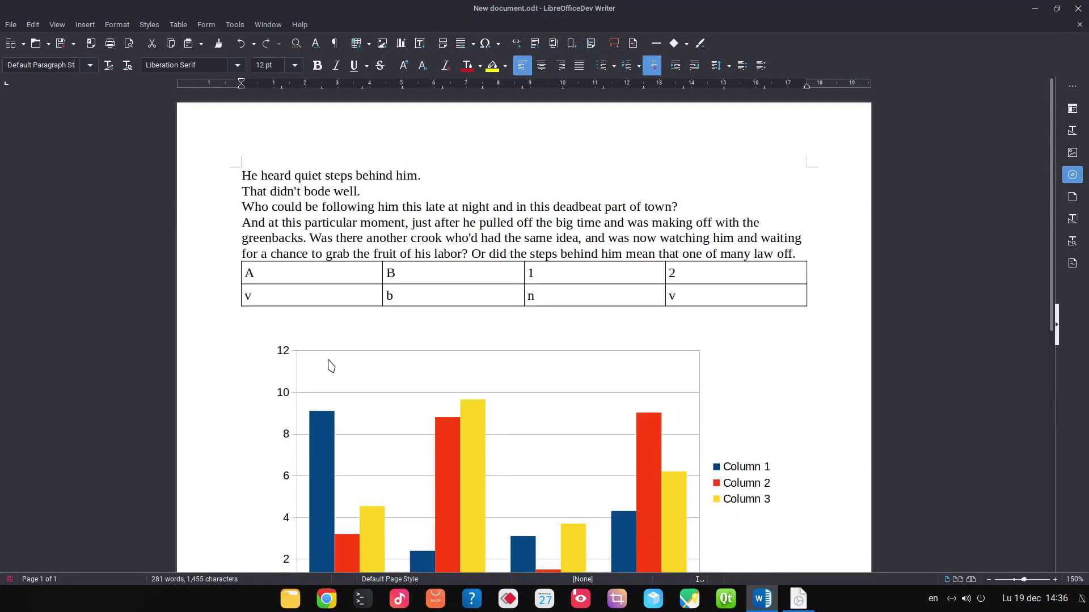
left_click(797, 254)
key("Return")
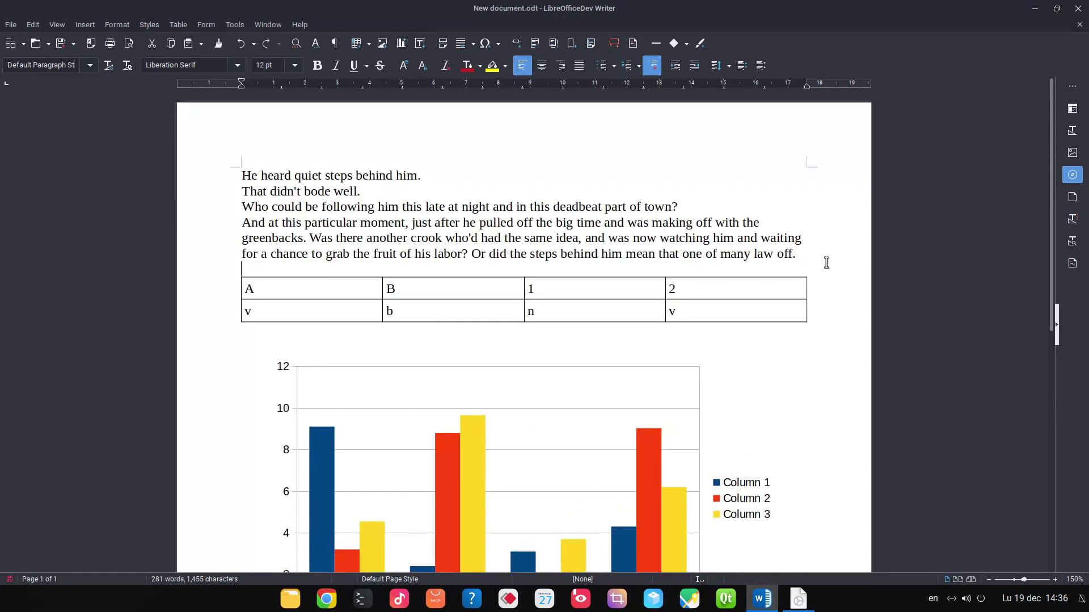
Step: Rerun the Accessibility Check, then number the first three lines by typing '1. ', '2. ', '3. '
left_click(235, 25)
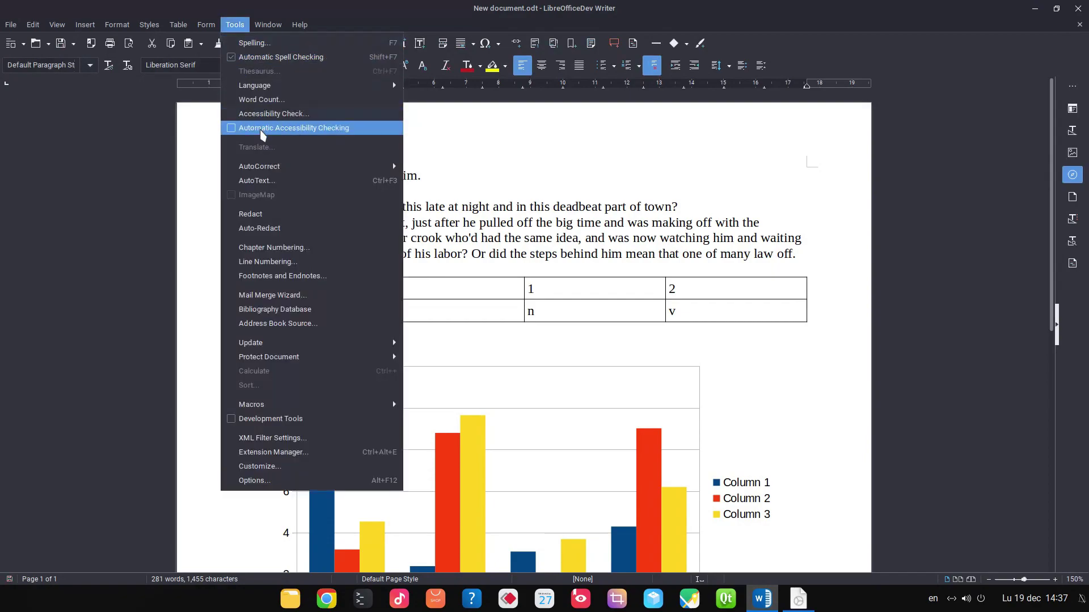
left_click(261, 111)
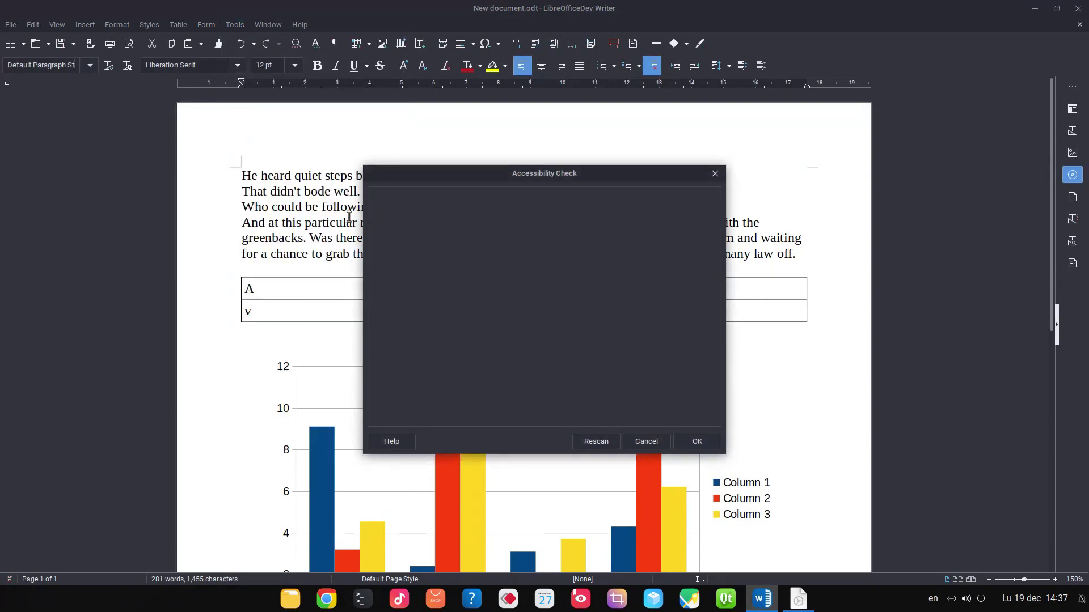
left_click(703, 442)
left_click(242, 176)
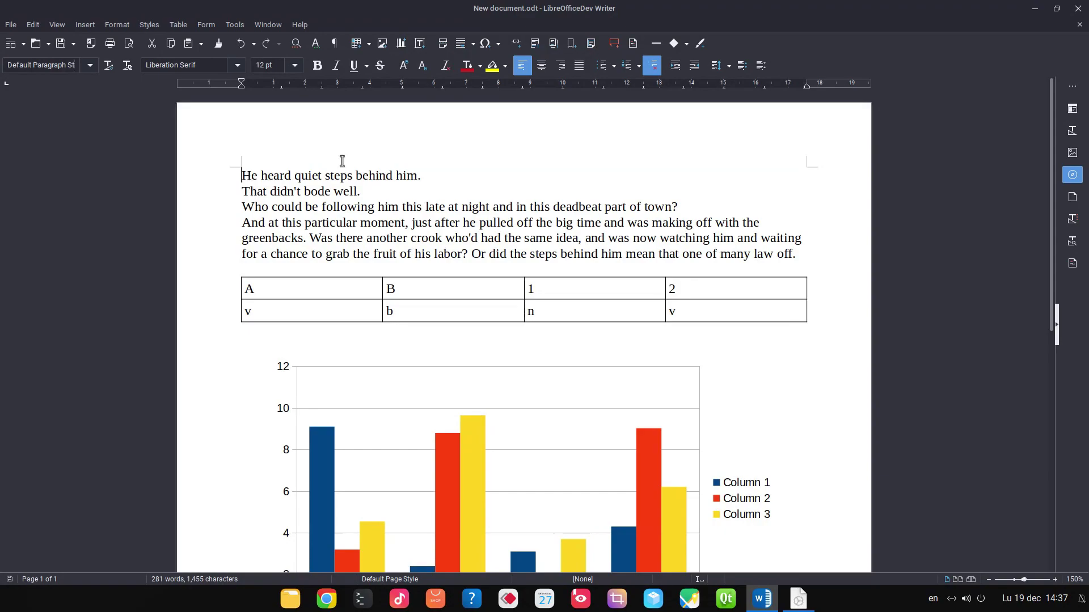
type("1. ")
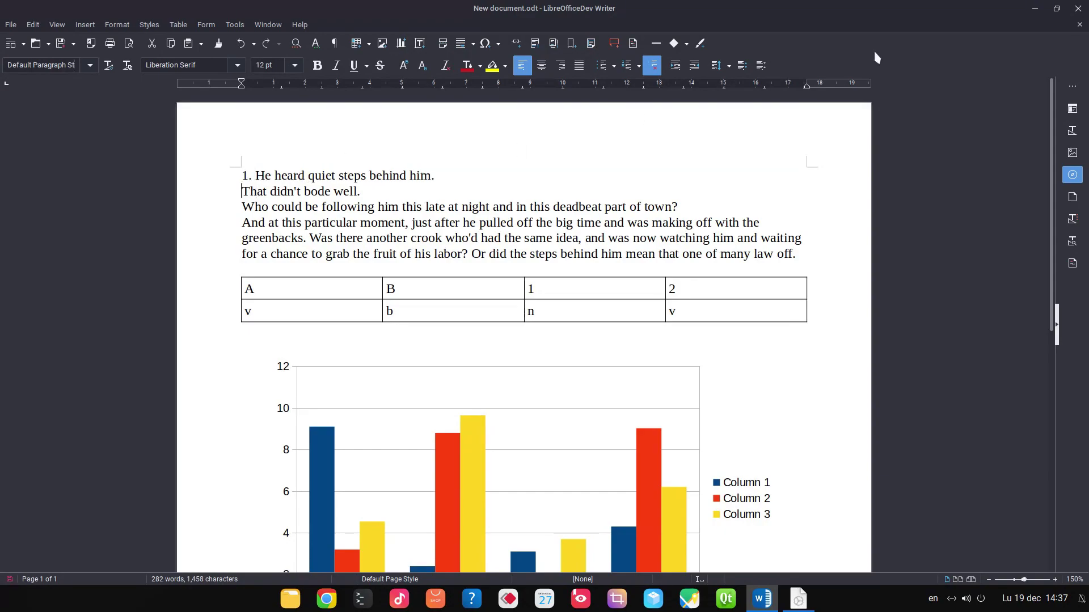
type("2. ")
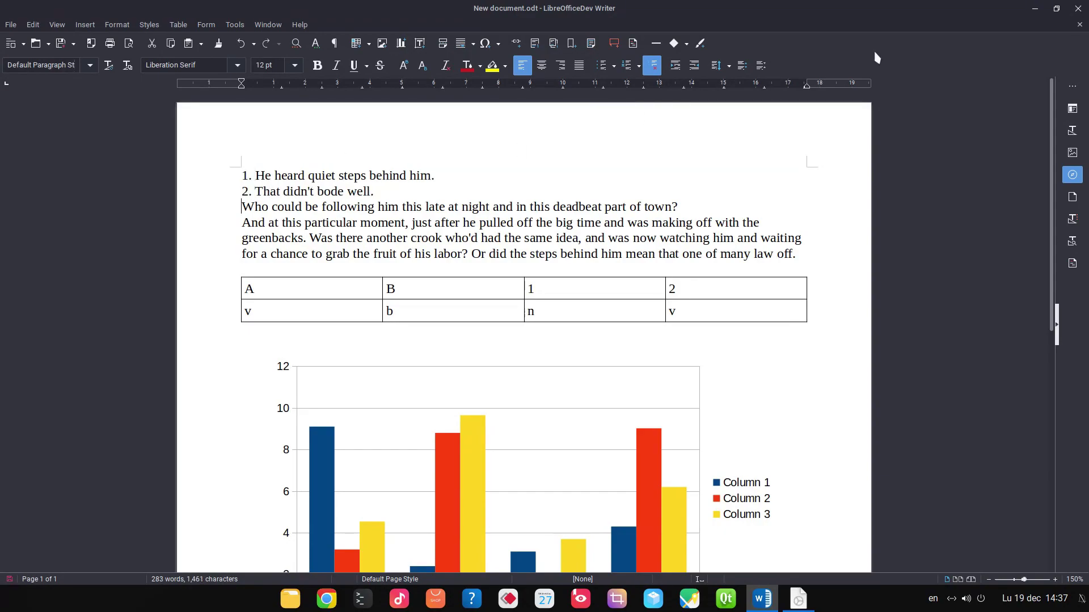
type("3.")
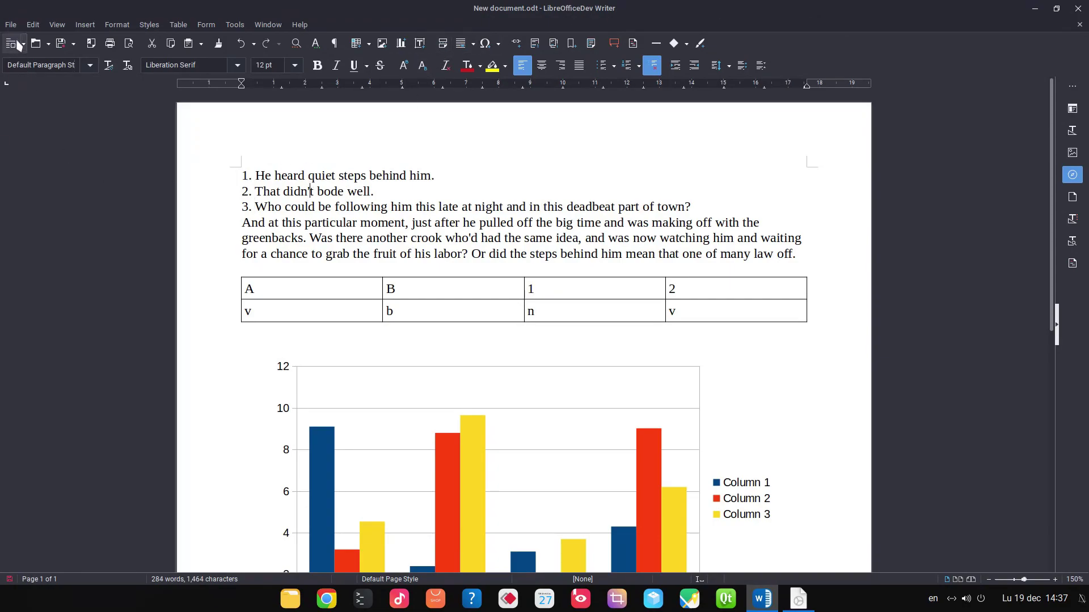
left_click(11, 25)
mouse_move(29, 275)
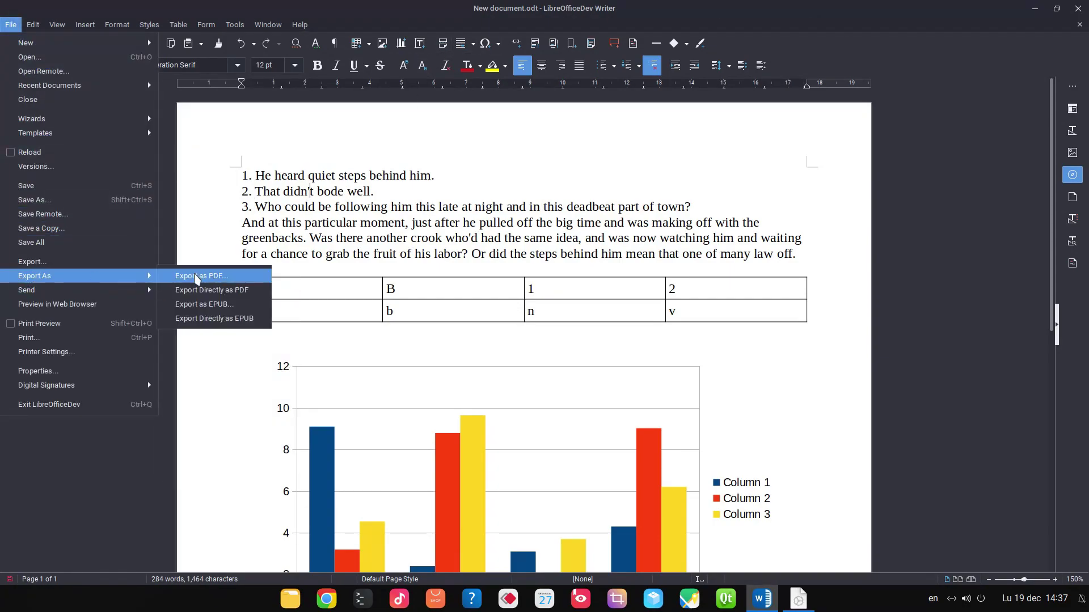
left_click(195, 277)
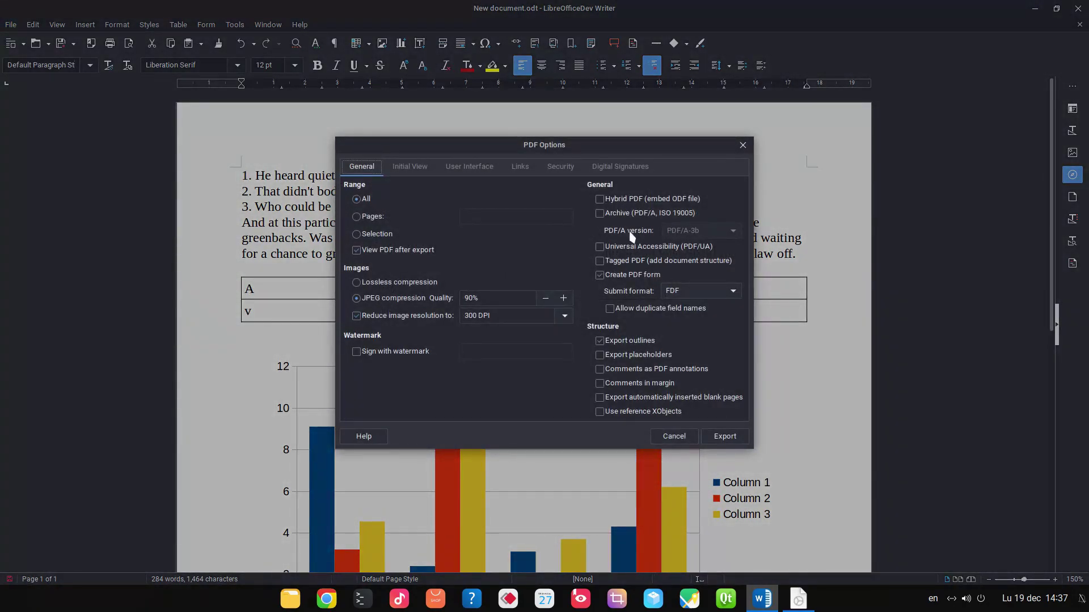
left_click(624, 247)
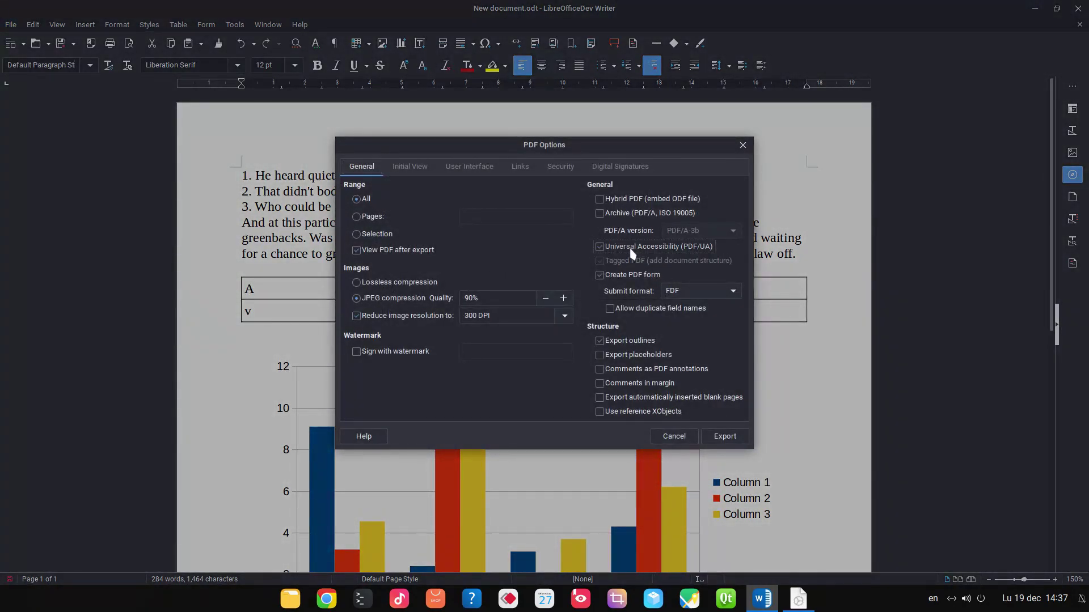
left_click(725, 436)
left_click(635, 425)
left_click(664, 432)
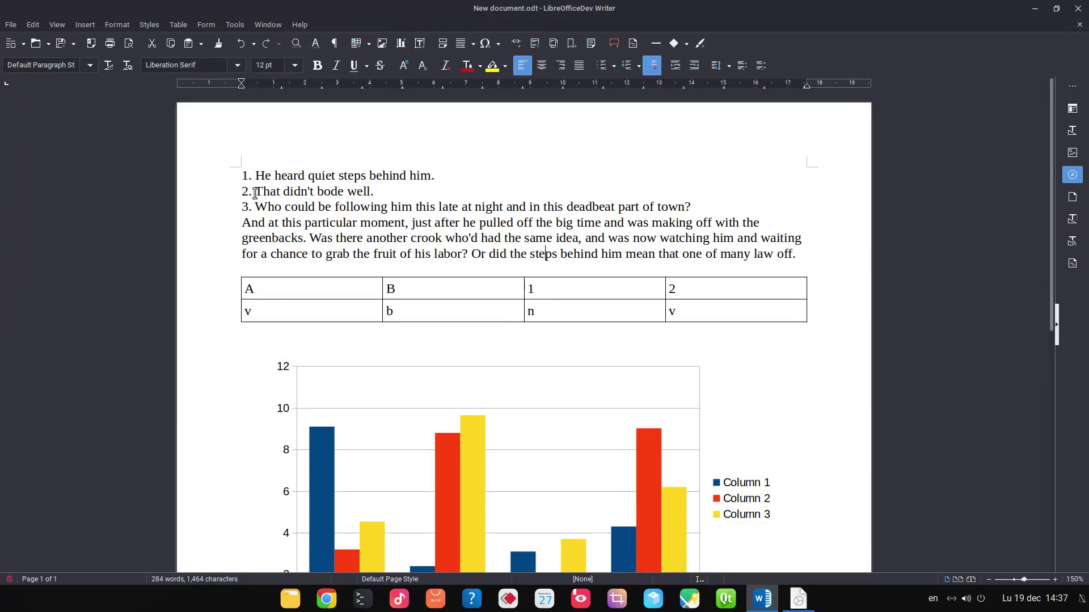
Step: Try moving the 'That didn't bode well.' line to the top by cut and paste, then undo it
left_click_drag(382, 194, 196, 184)
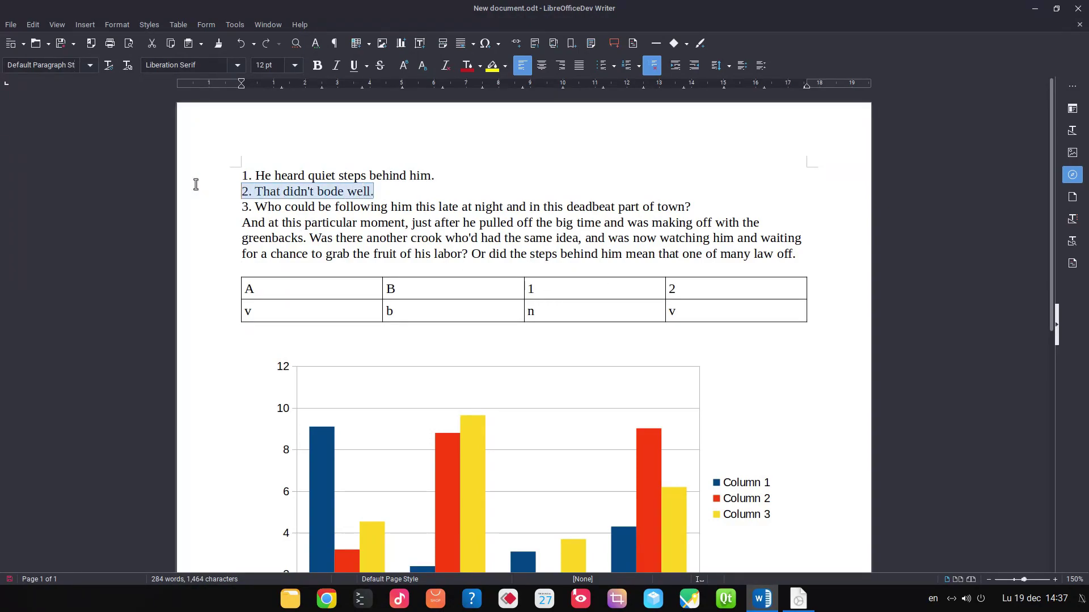
key("ctrl+x")
left_click(236, 155)
key("Return")
key("Up")
key("ctrl+v")
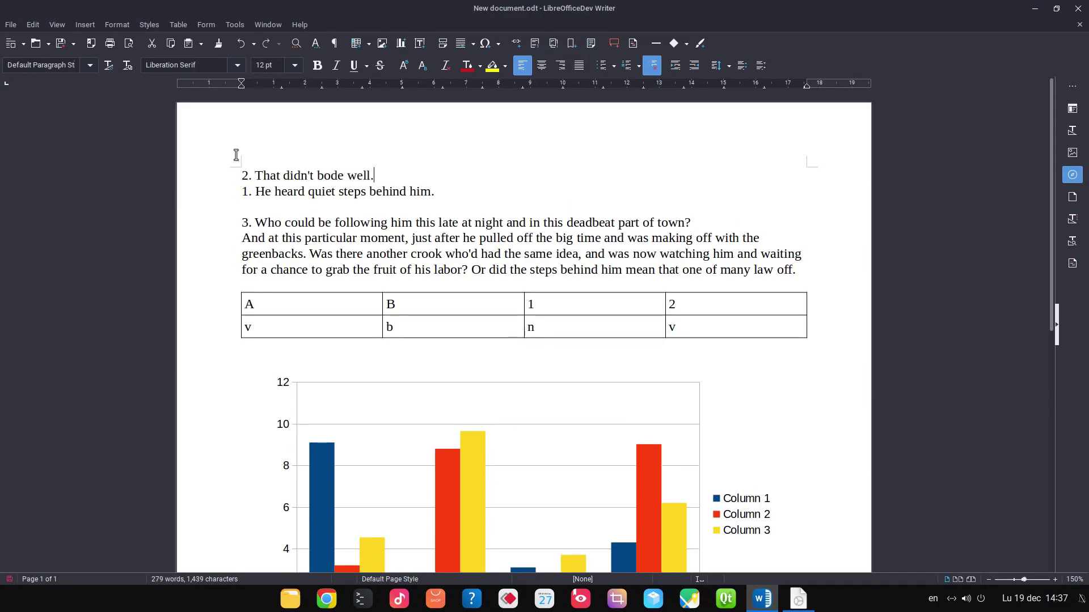
key("Delete")
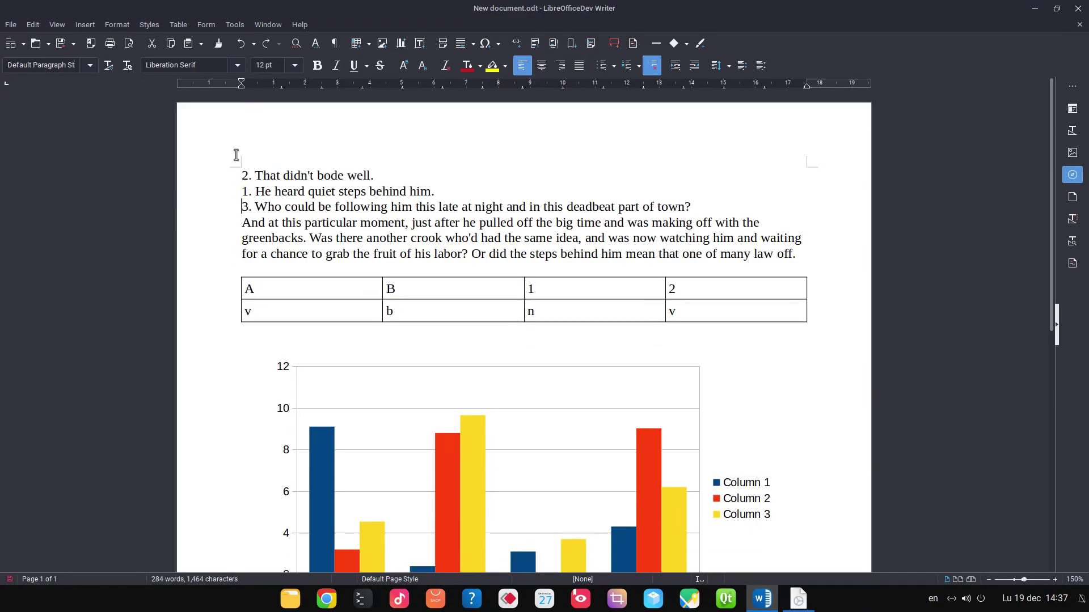
key("ctrl+z")
key("ctrl+z")
key("ctrl+z")
key("ctrl+z")
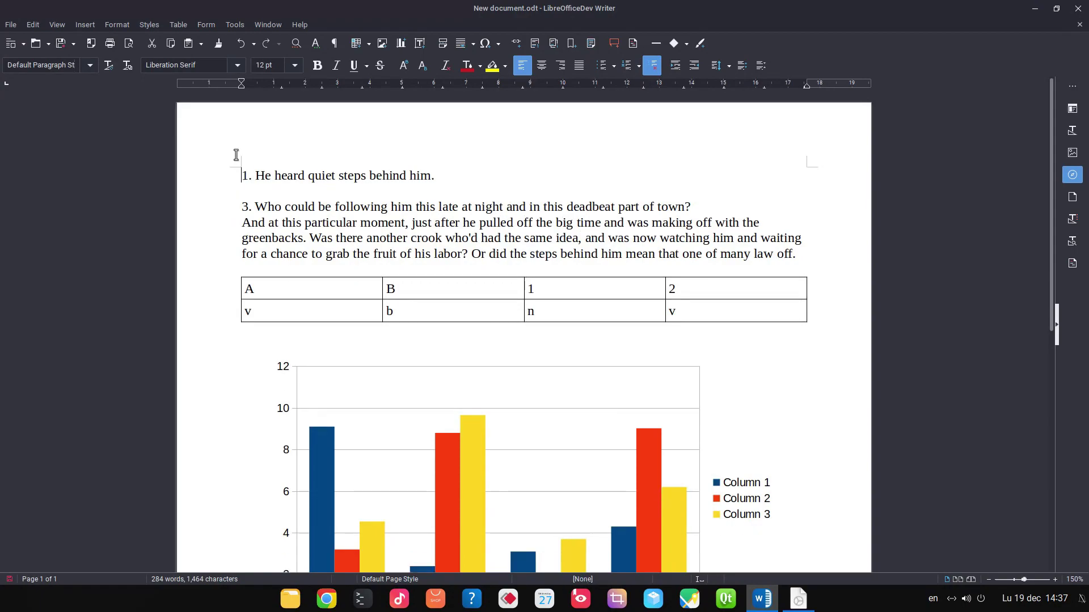
Step: Delete the typed '1. ', '2. ', '3. ' prefixes and select the three opening lines
key("ctrl+z")
type(".")
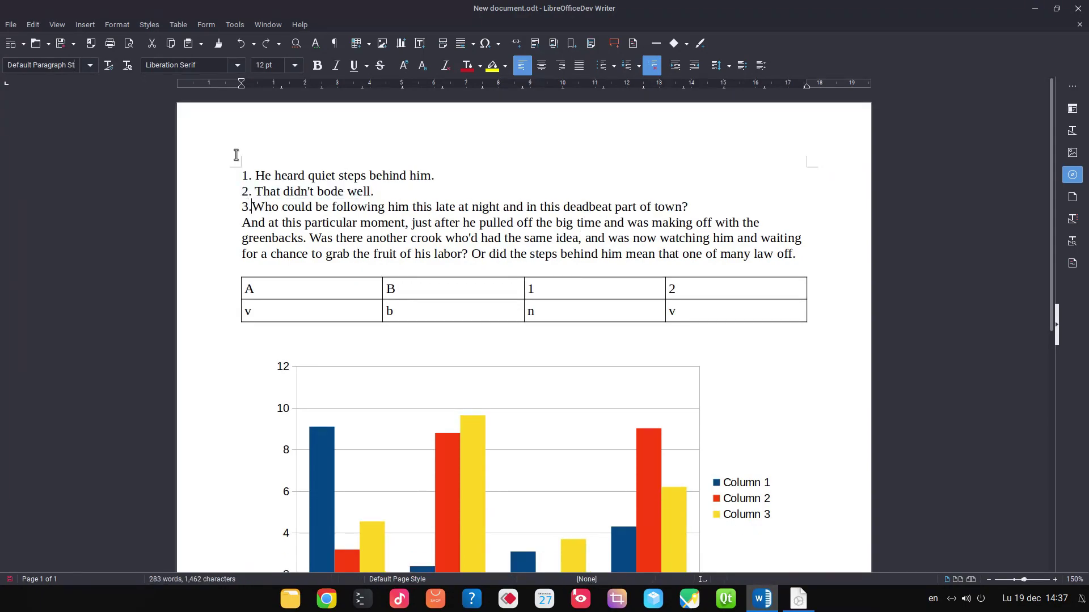
key("BackSpace")
key("BackSpace")
key("BackSpace")
key("BackSpace")
key("Return")
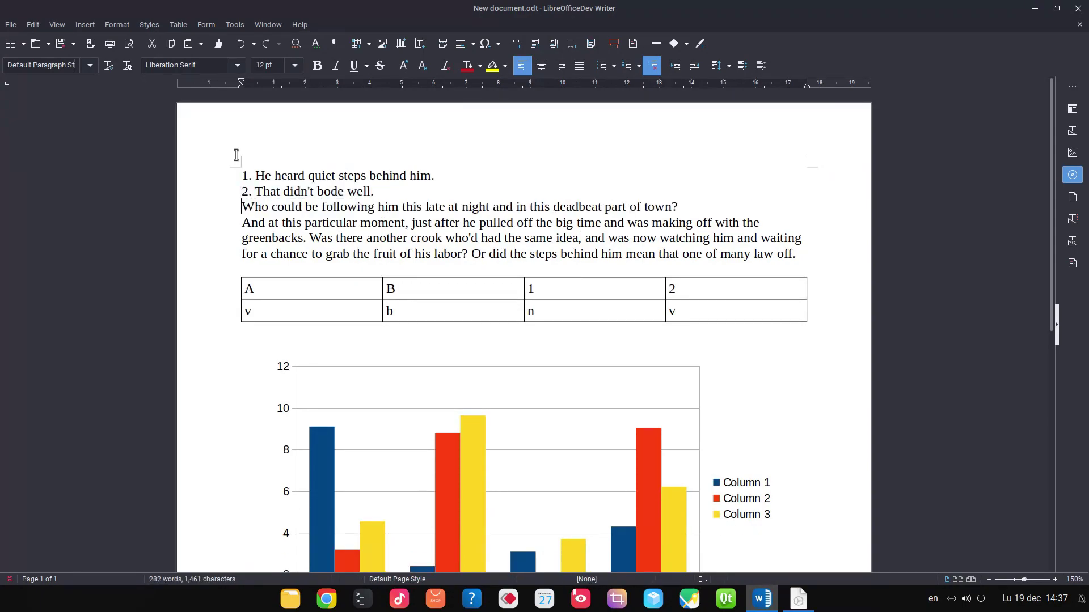
key("Delete")
key("Delete")
key("Delete")
key("Up")
key("Delete")
key("Delete")
key("Delete")
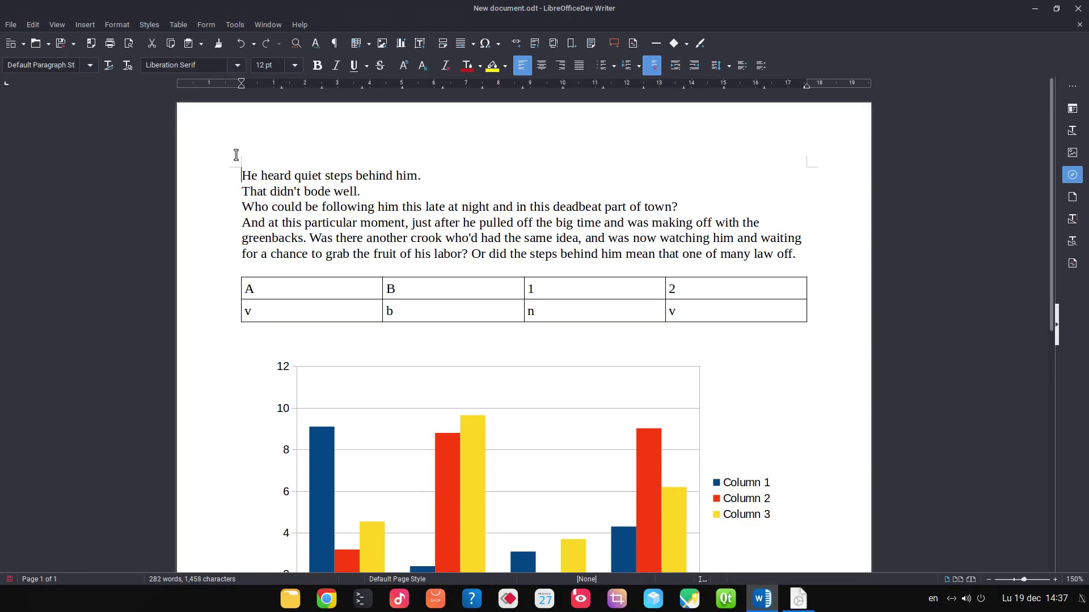
key("shift+Down")
key("shift+Down")
key("shift+End")
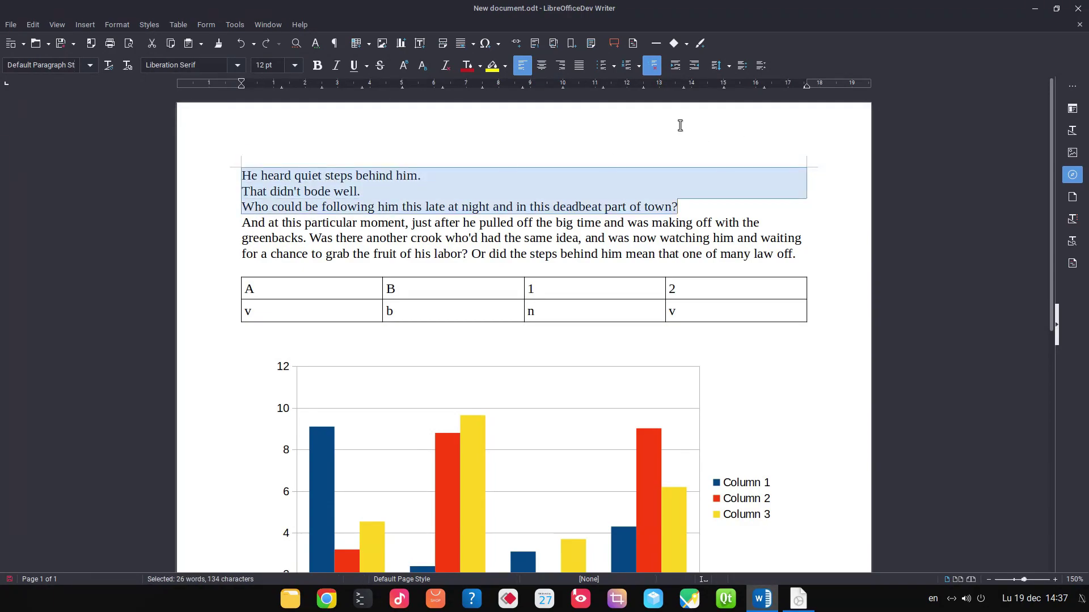
Step: Apply the 1. 2. 3. numbering preset to the three selected lines
left_click(614, 68)
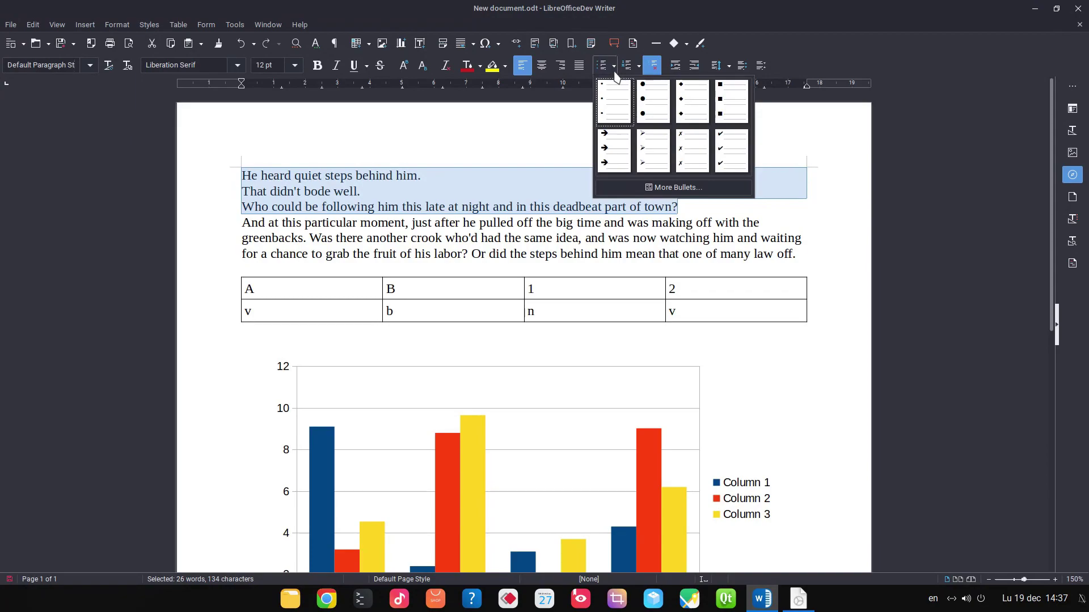
left_click(638, 66)
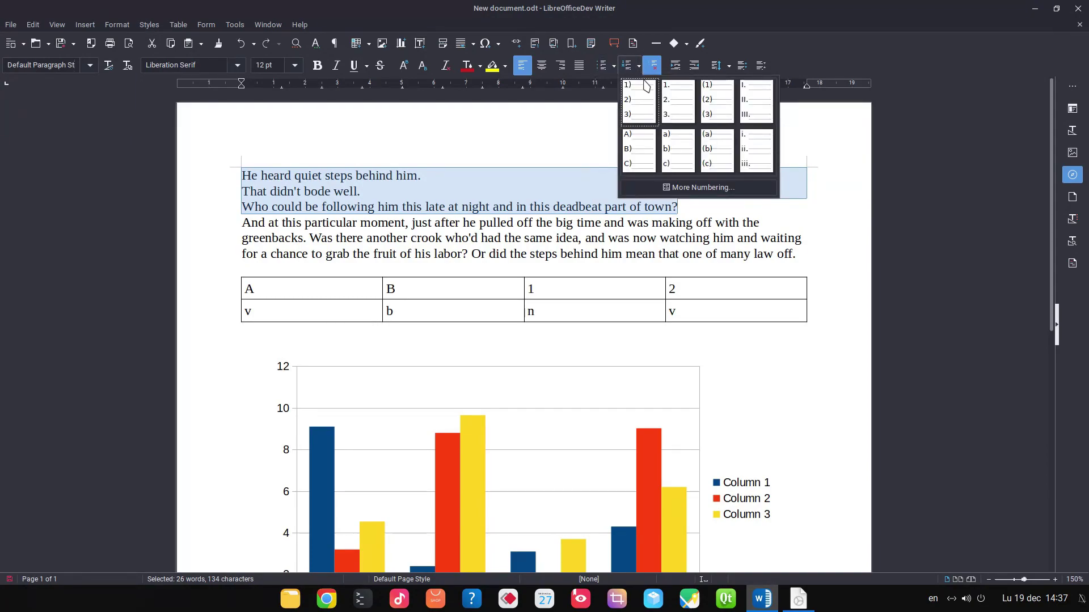
left_click(659, 108)
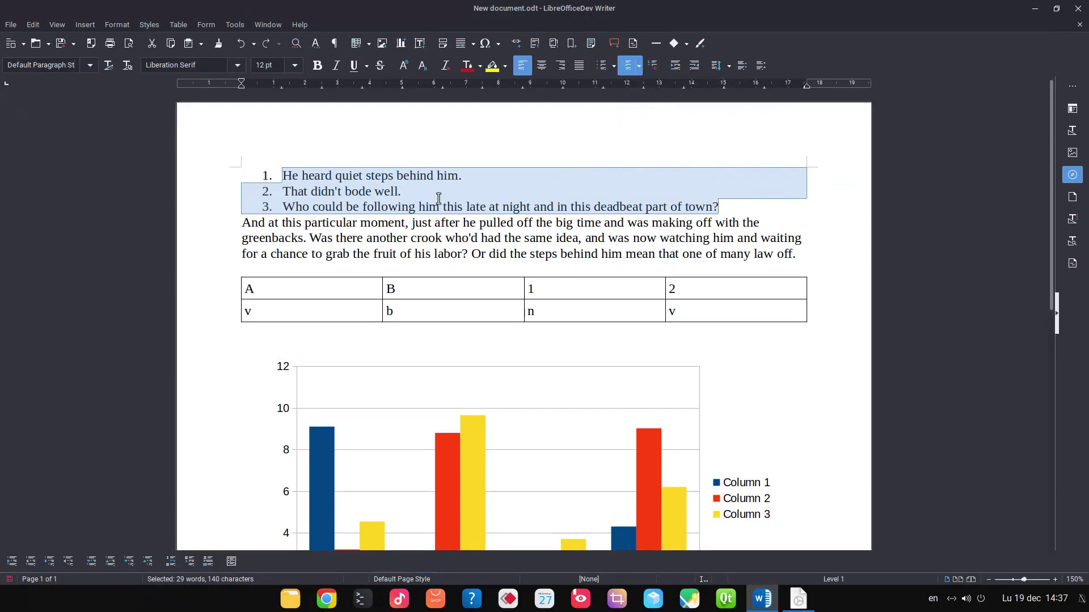
Step: Set the list's first-line indent to 0 in the paragraph indent settings
right_click(348, 193)
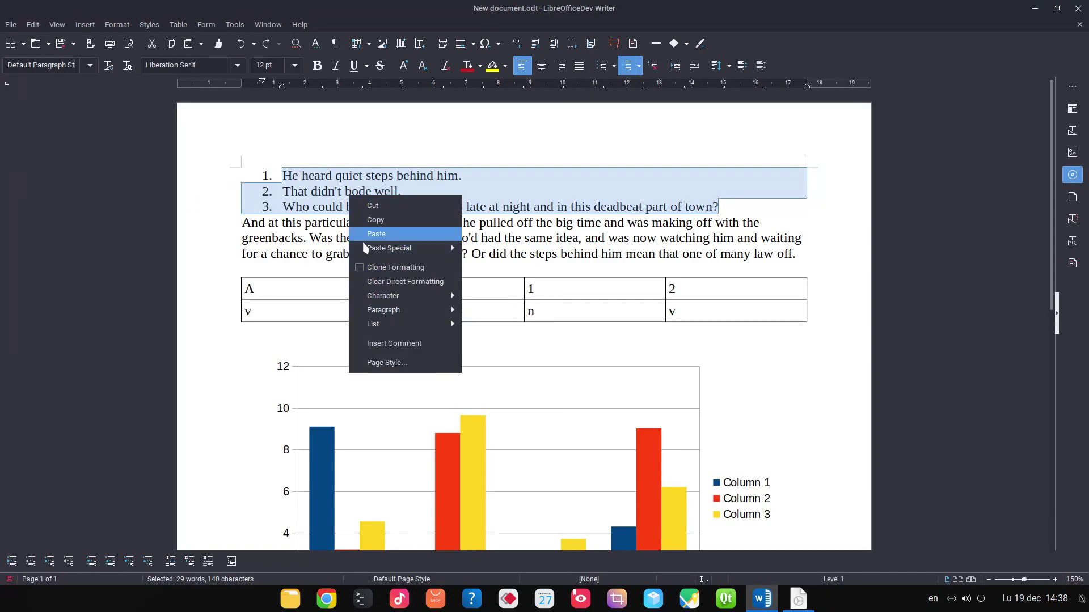
mouse_move(413, 313)
left_click(471, 310)
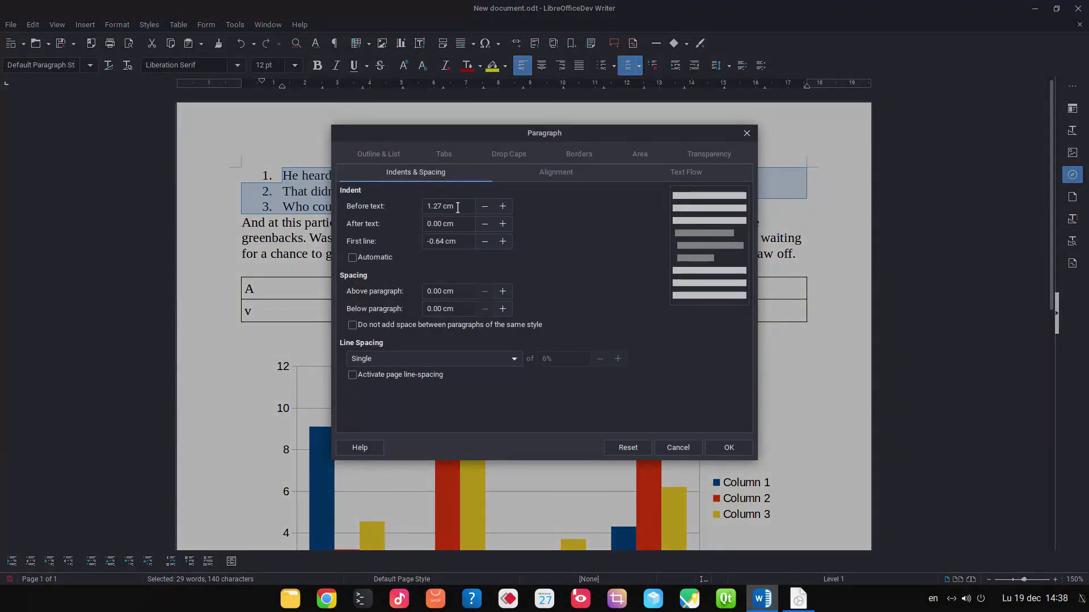
left_click(448, 241)
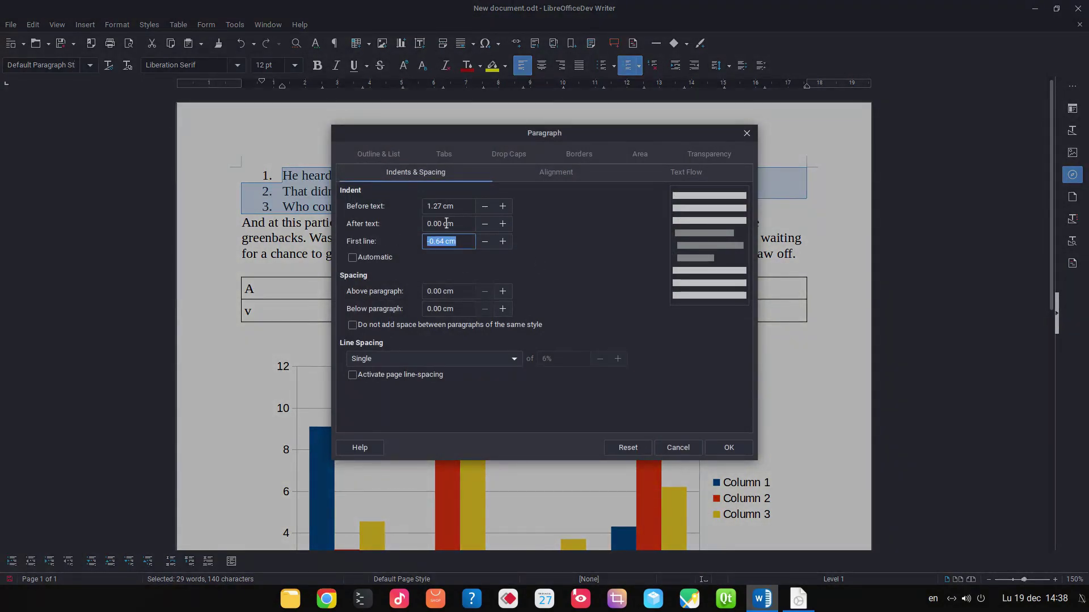
type("00")
left_click(727, 448)
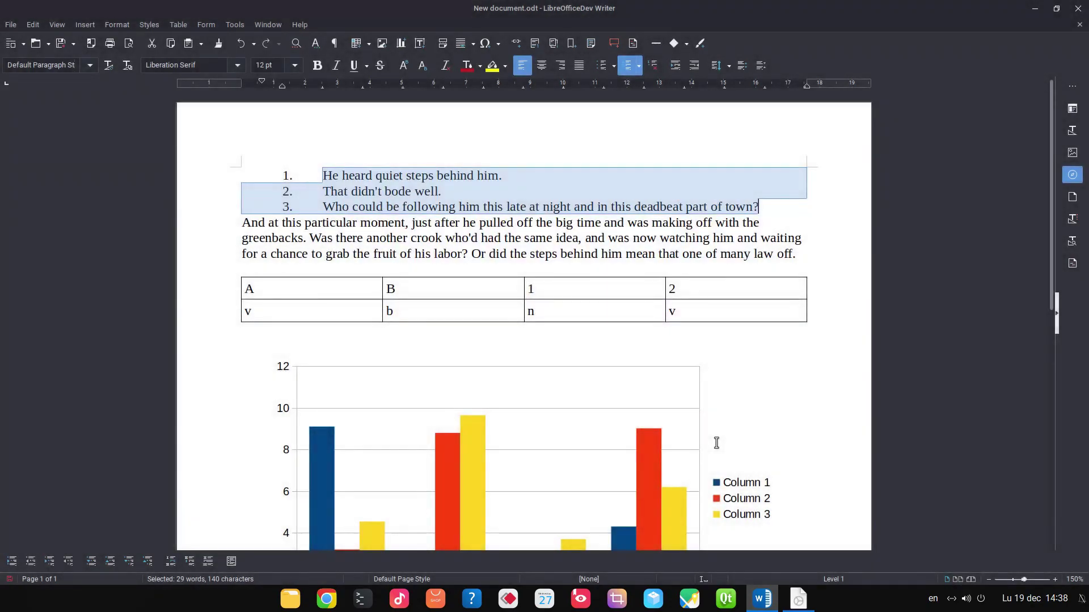
Step: Change the list's first-line indent to -1.27 cm for a hanging indent
right_click(424, 206)
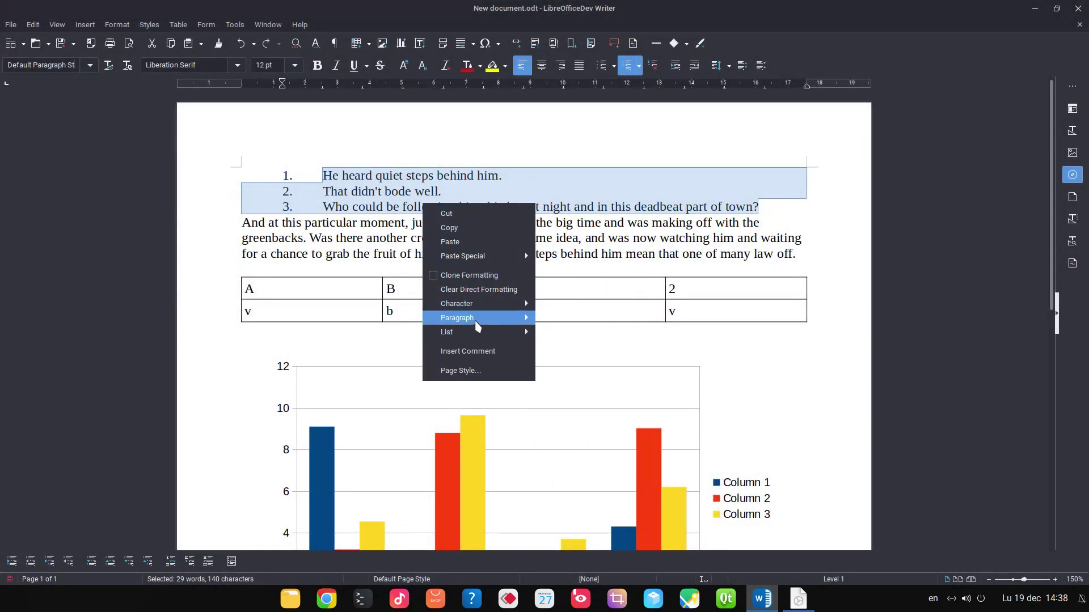
mouse_move(477, 325)
left_click(556, 319)
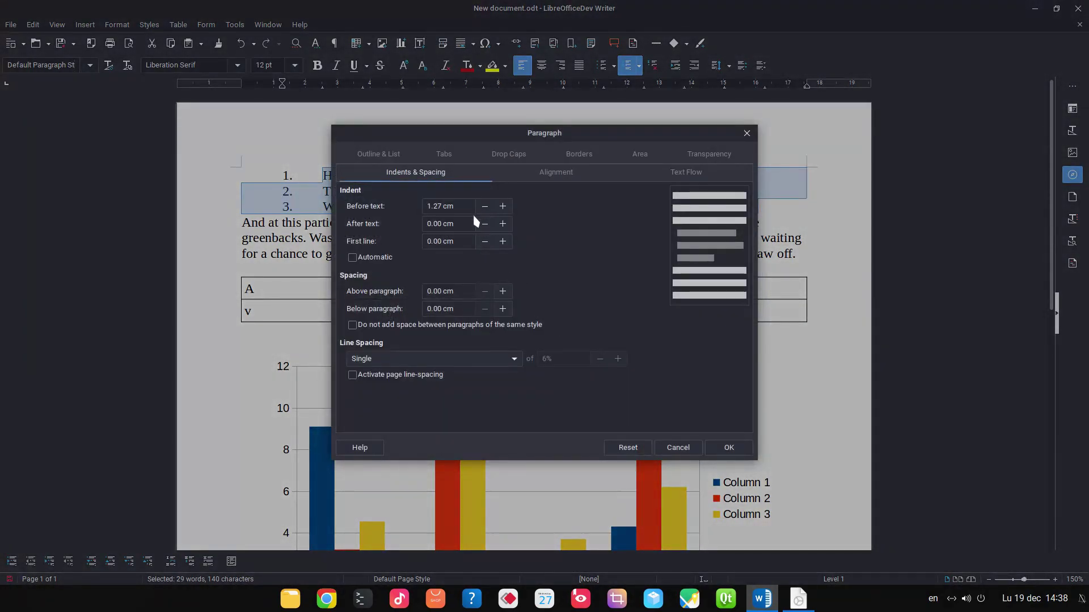
triple_click(458, 243)
type("-1.27")
key("Tab")
left_click(714, 450)
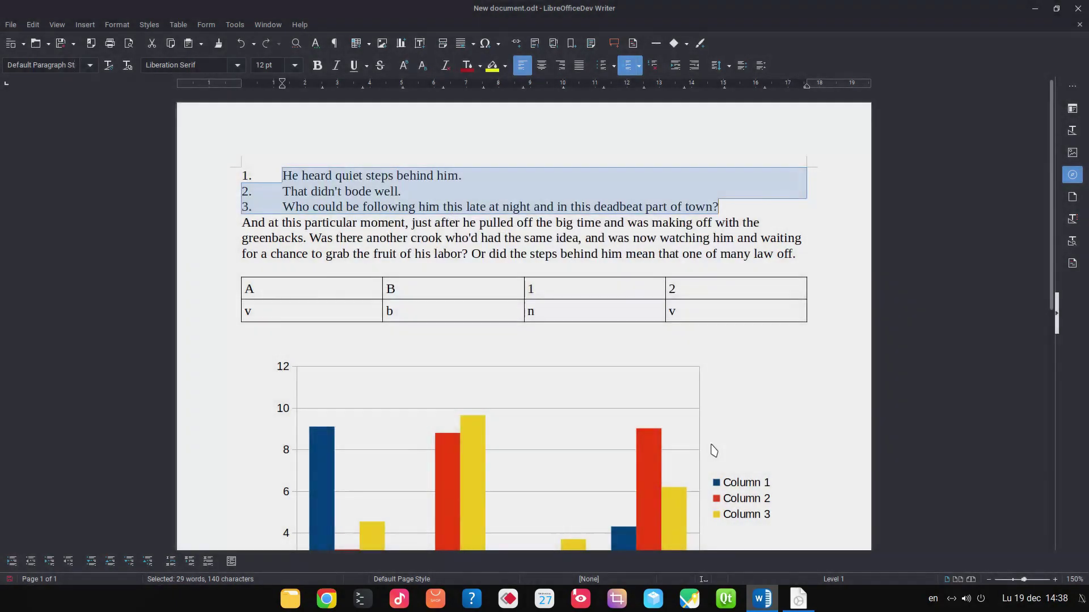
Step: Set the list's before-text indent to 0
right_click(333, 198)
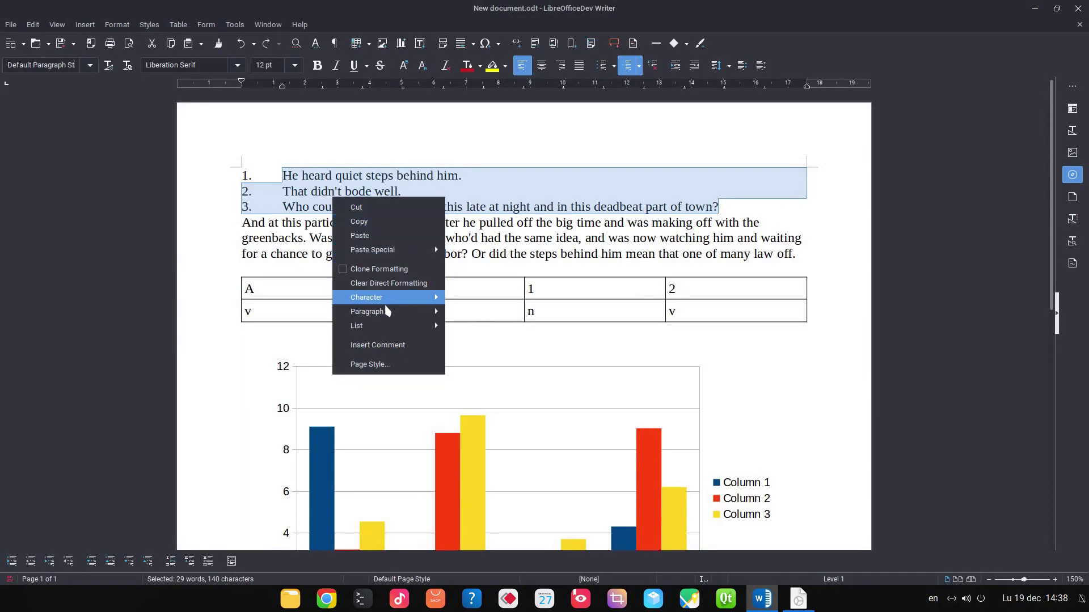
mouse_move(388, 311)
left_click(456, 312)
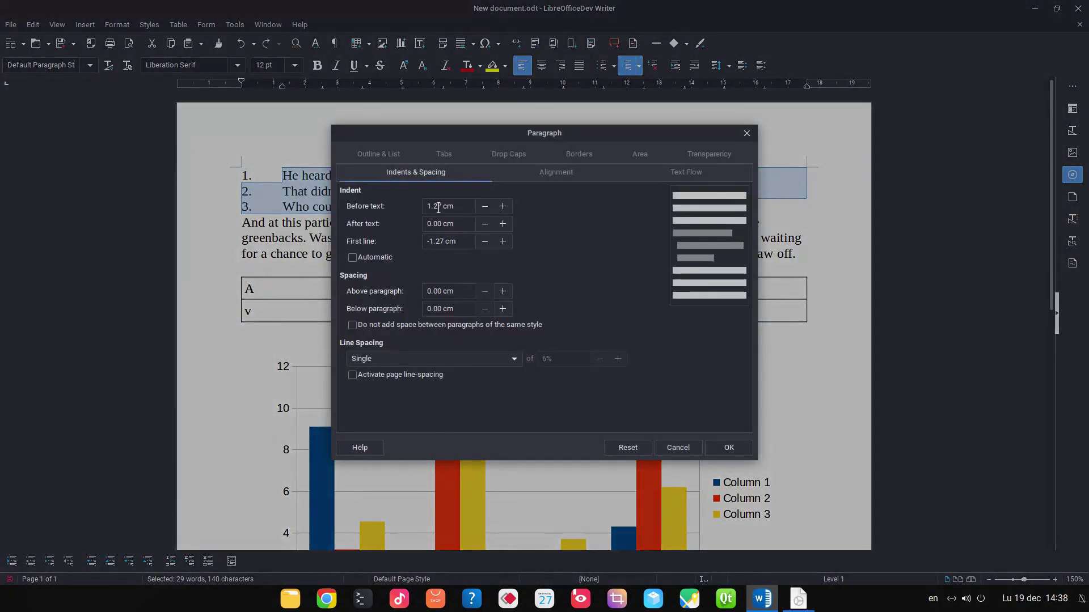
double_click(441, 206)
type("0")
key("Tab")
left_click(727, 448)
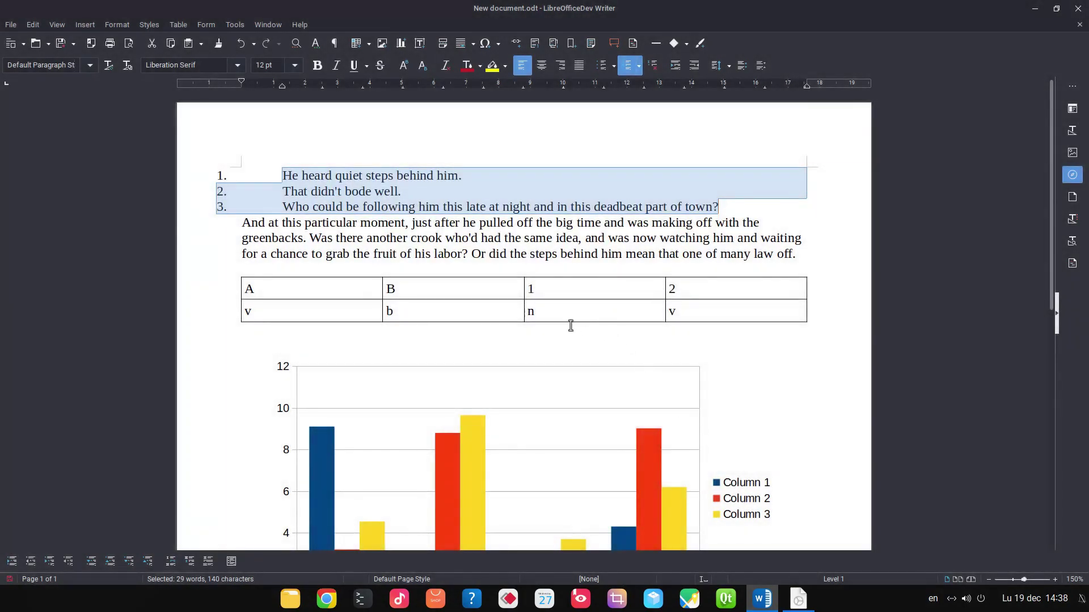
Step: Select item 2's text and run the Accessibility Check
right_click(306, 196)
left_click(295, 254)
left_click(284, 249)
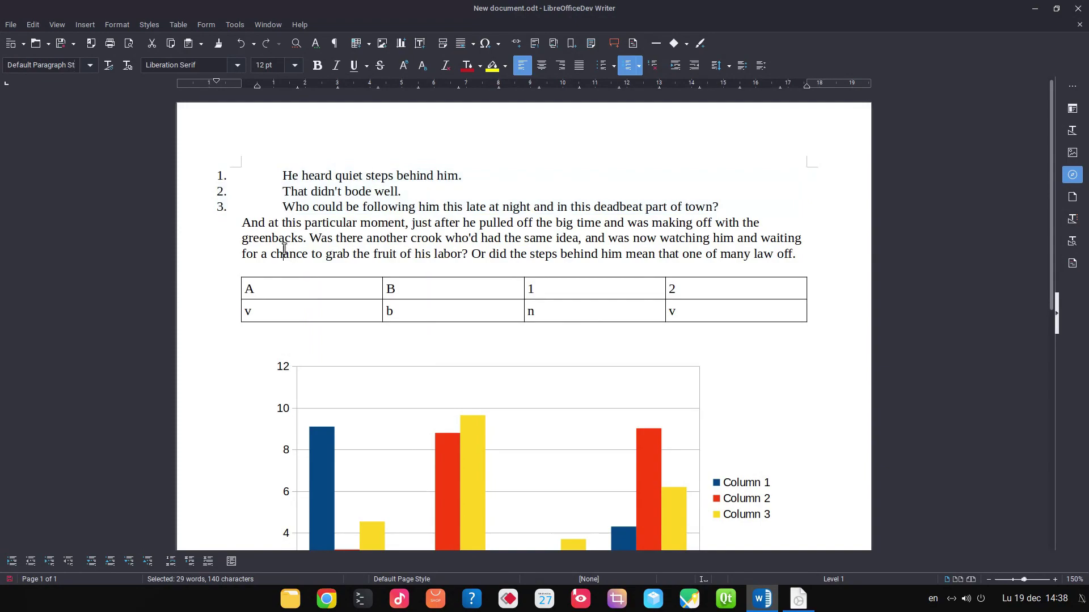
left_click(323, 233)
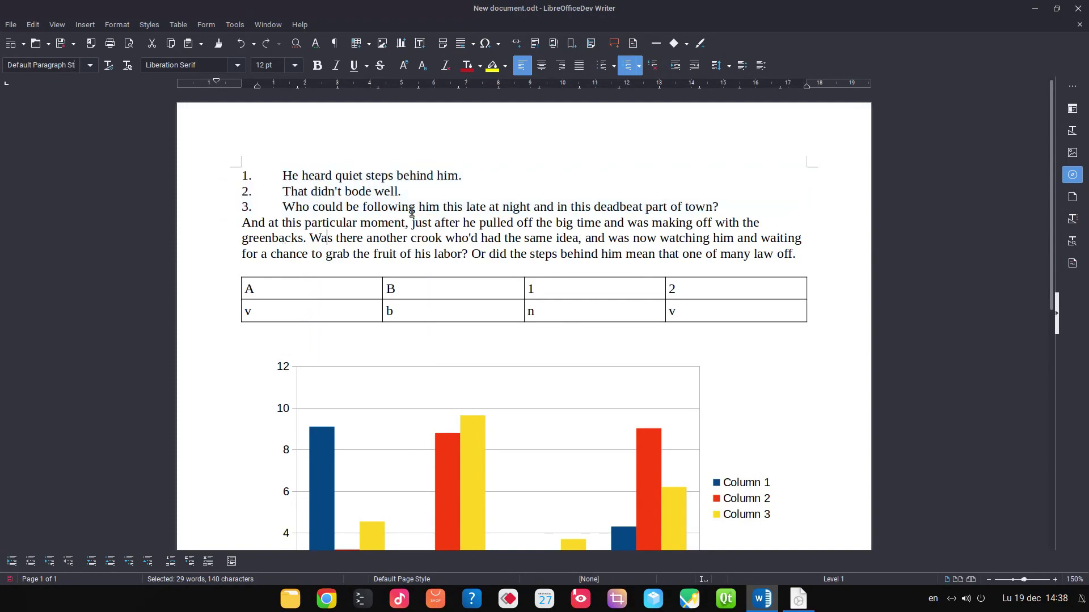
left_click(374, 194)
left_click_drag(463, 190, 297, 193)
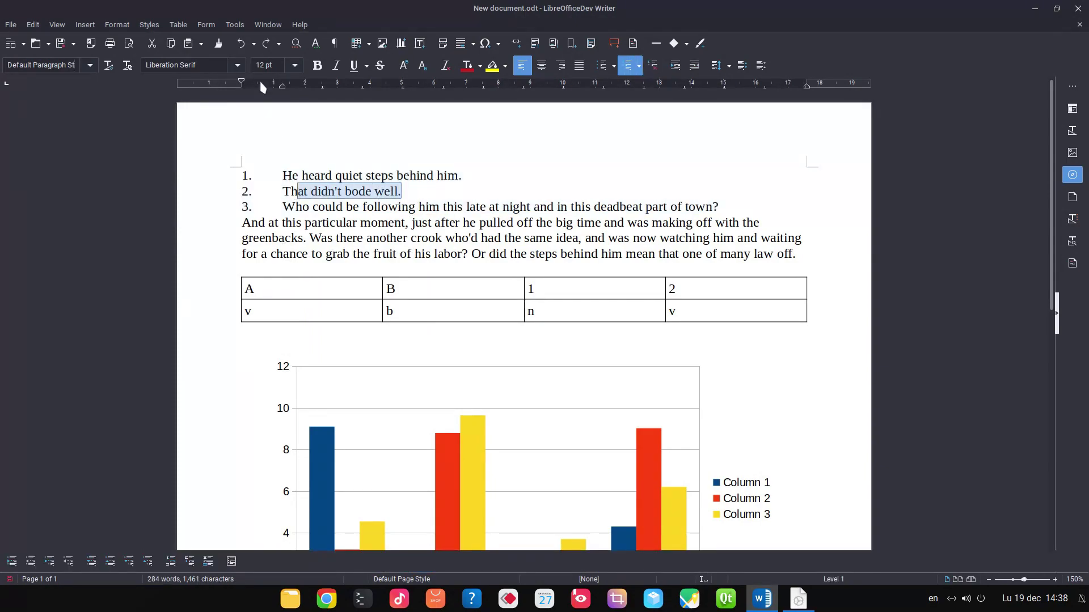
left_click(235, 25)
left_click(262, 110)
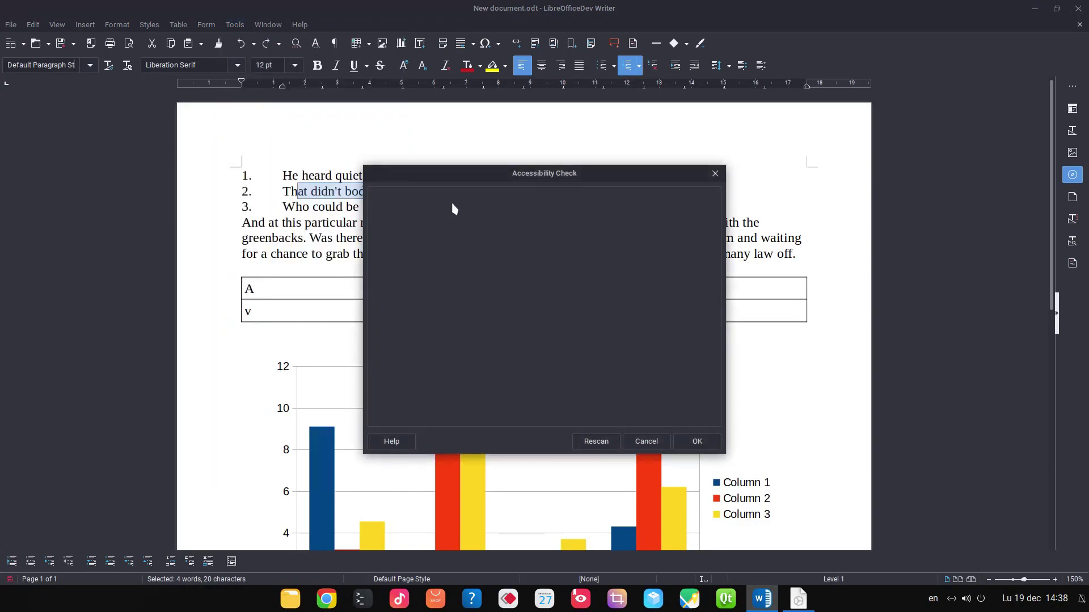
Step: Move 'That didn't bode well.' above 'He heard quiet steps behind him.' as list item 1
left_click(703, 441)
left_click(431, 189)
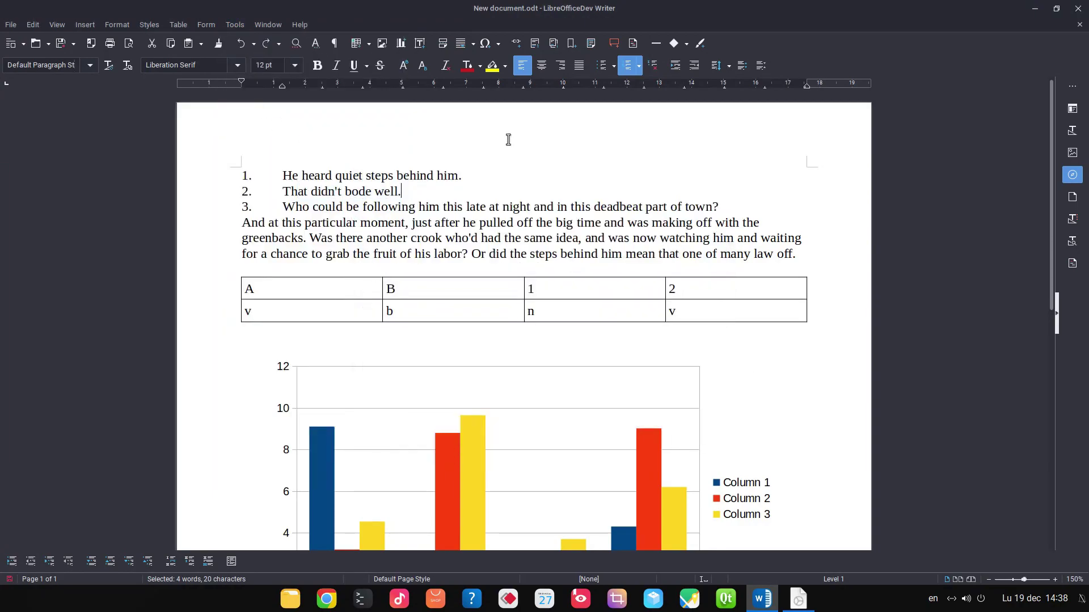
key("ctrl+x")
key("Up")
key("Return")
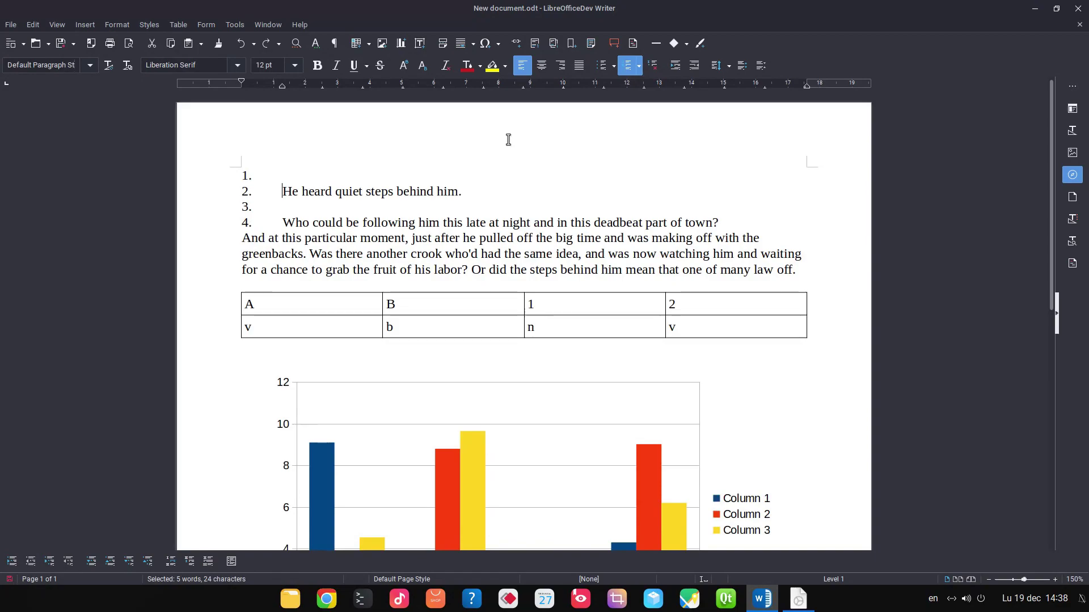
key("Up")
key("ctrl+v")
key("BackSpace")
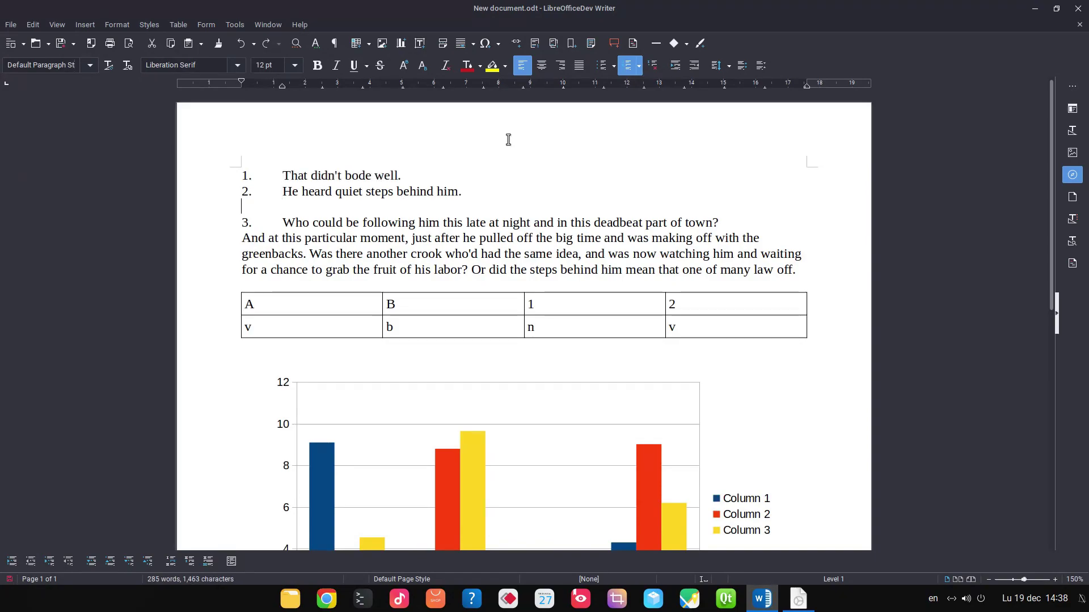
key("BackSpace")
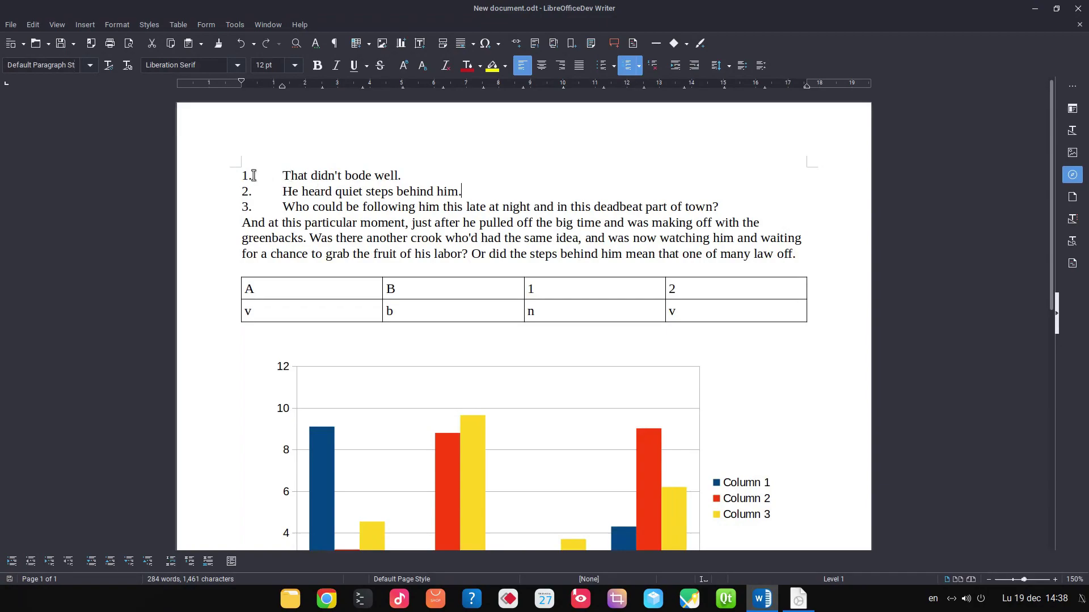
Step: Inspect the list numbers and rerun the Accessibility Check, which finds no issues
left_click(250, 193)
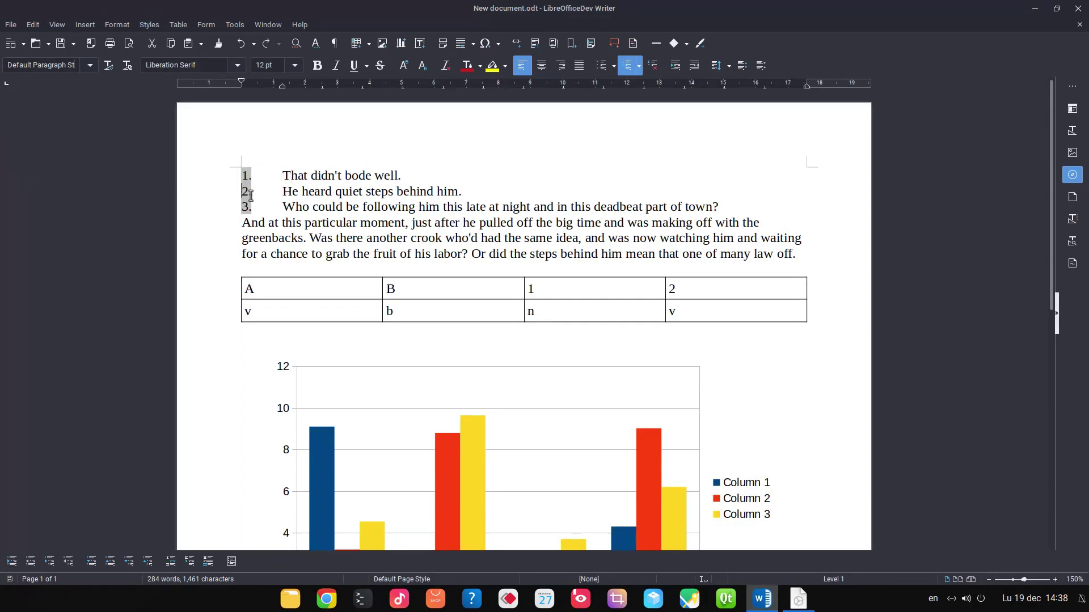
left_click(341, 204)
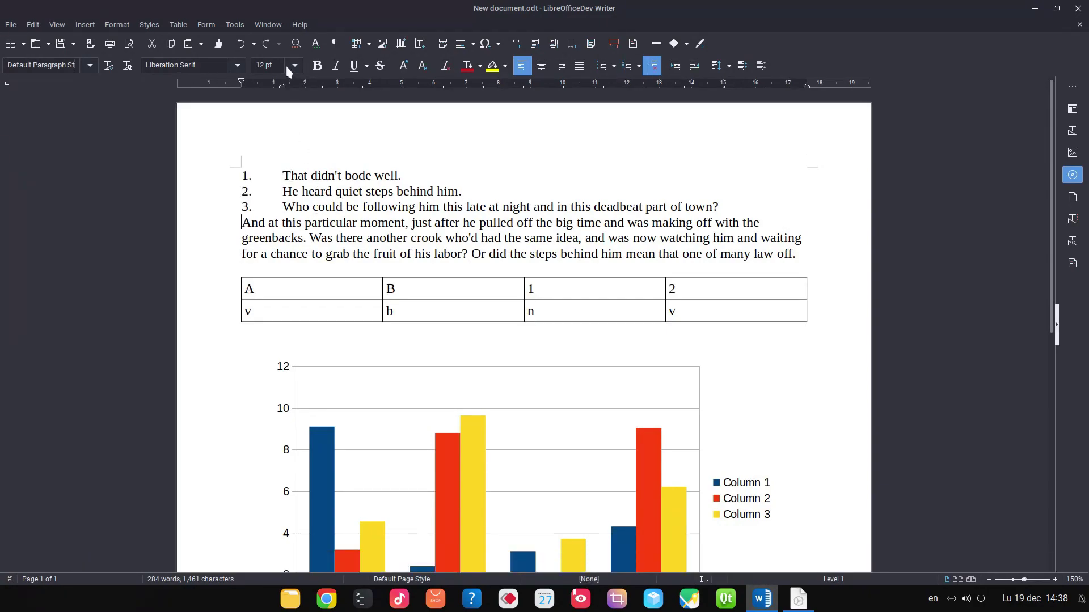
left_click(241, 25)
left_click(251, 113)
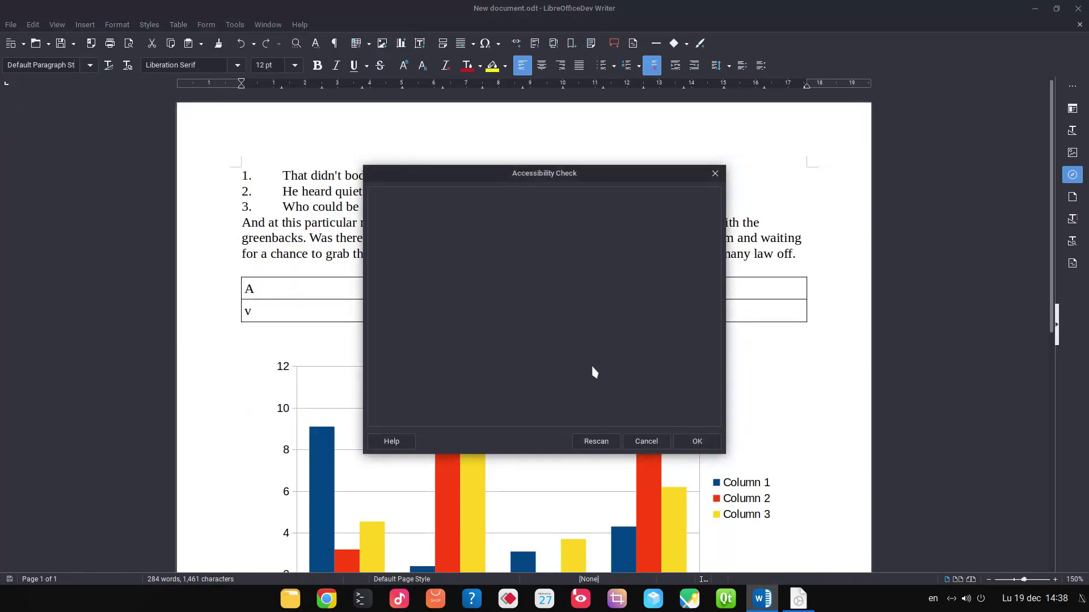
left_click(697, 441)
Step: Make the 'And at this particular moment' paragraph pale grey and run the Accessibility Check
left_click_drag(250, 221, 829, 265)
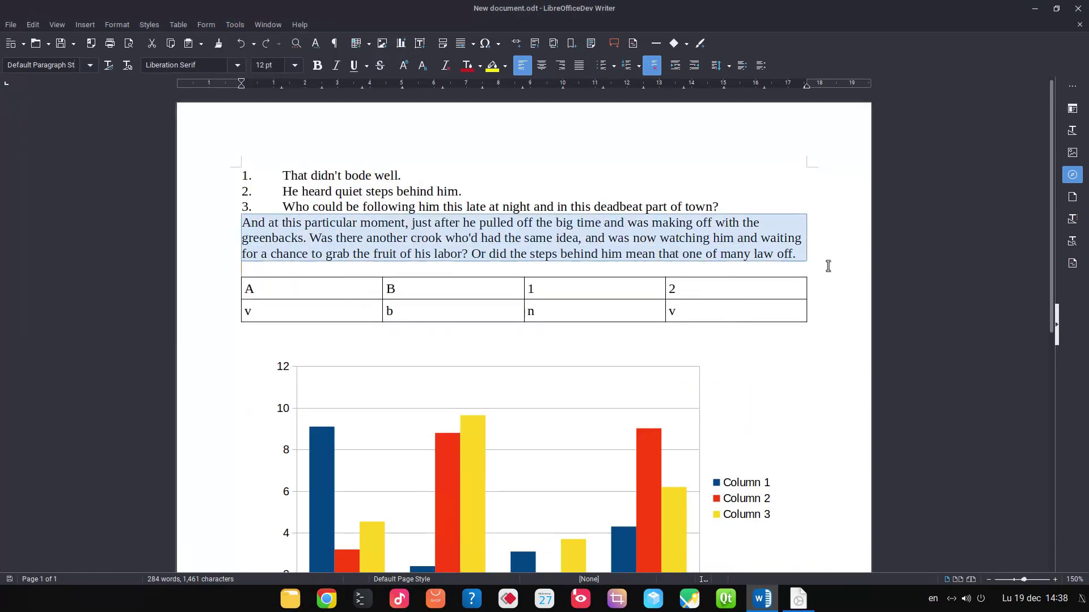
left_click(479, 66)
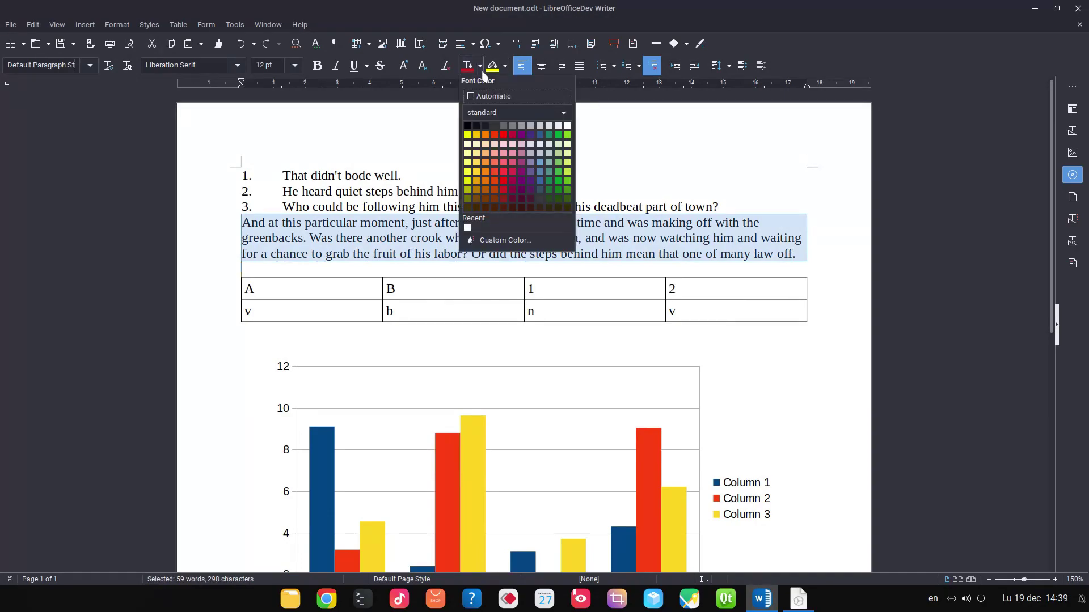
left_click(557, 126)
left_click(541, 182)
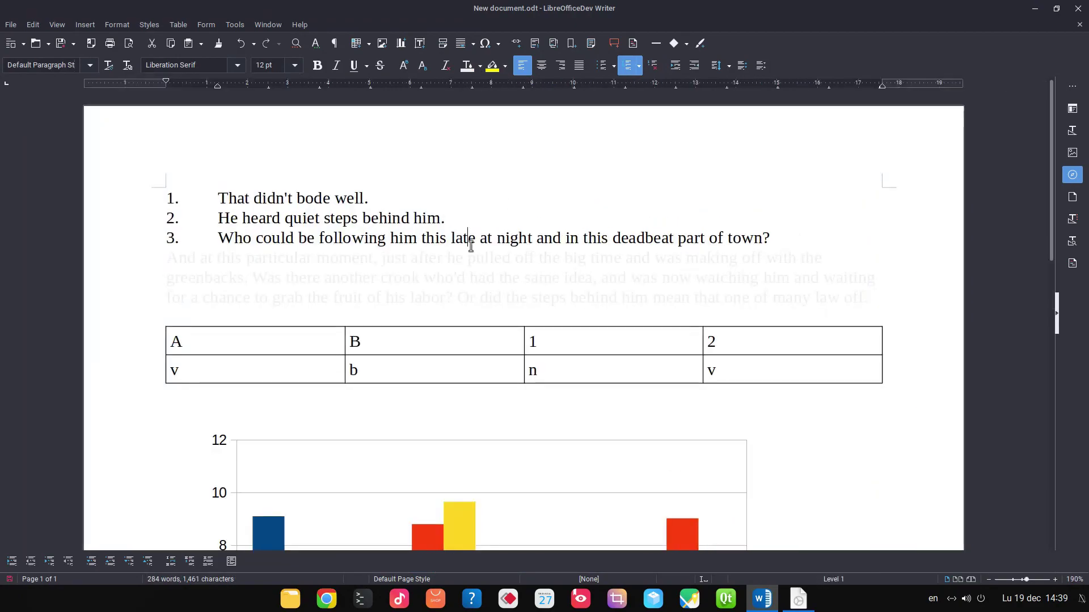
left_click(235, 24)
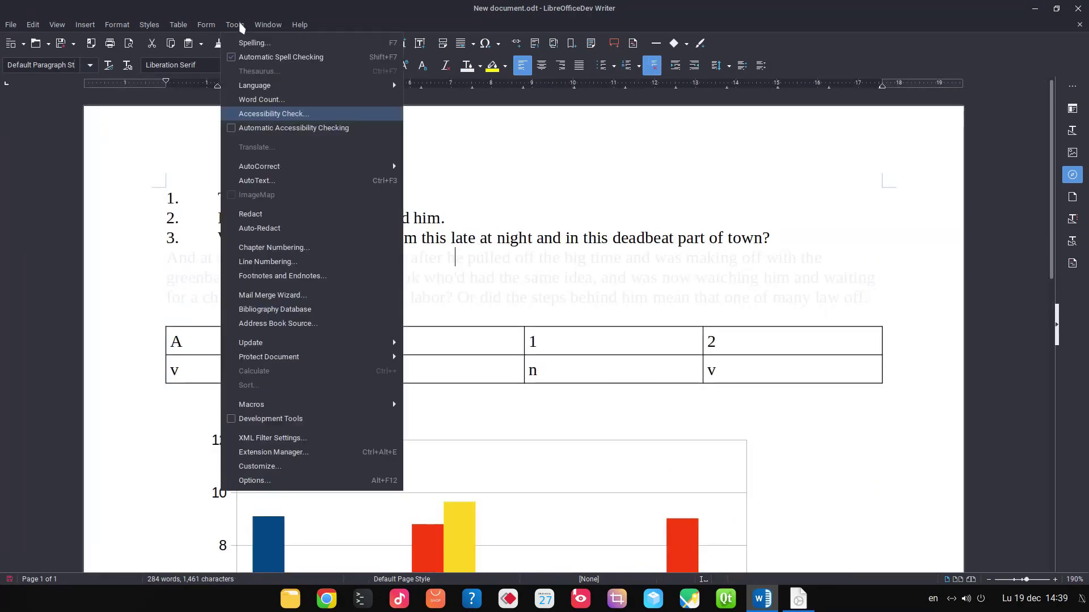
left_click(258, 112)
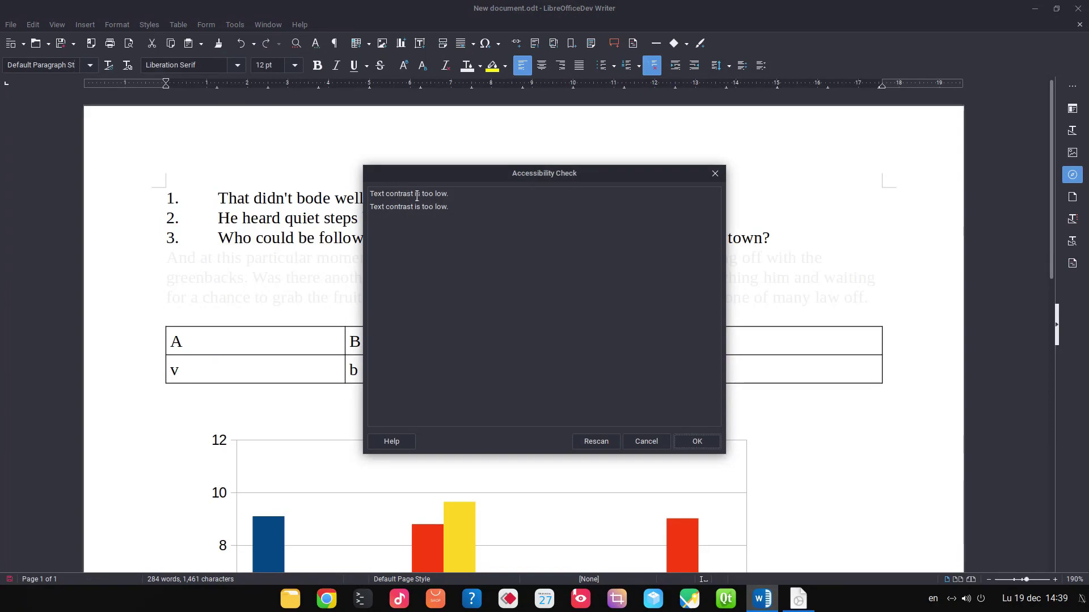
key("Return")
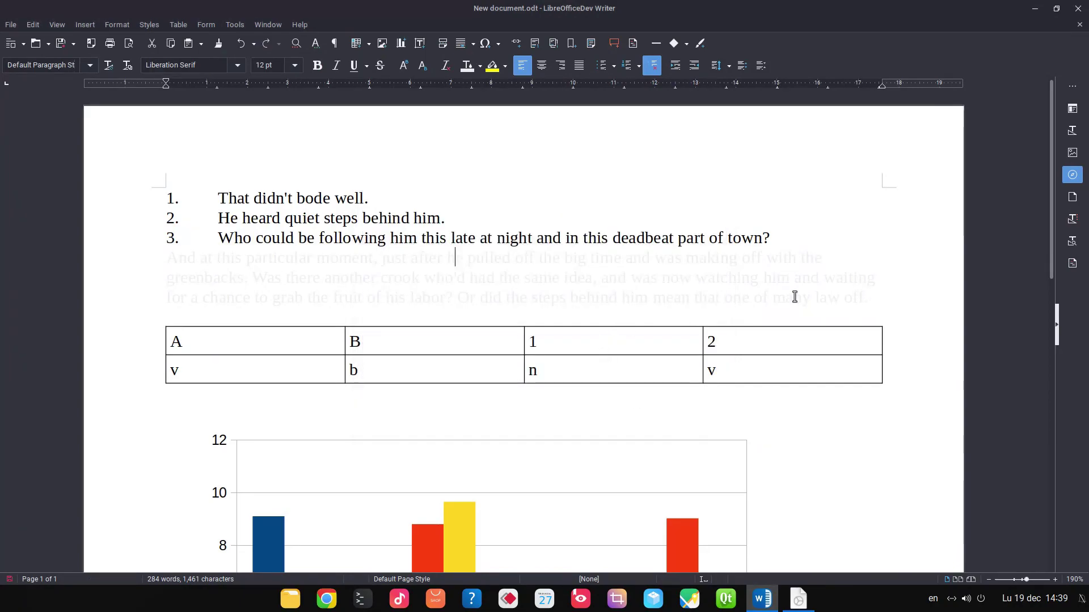
Step: Recolour the faint story paragraph a darker grey
left_click_drag(877, 299, 133, 254)
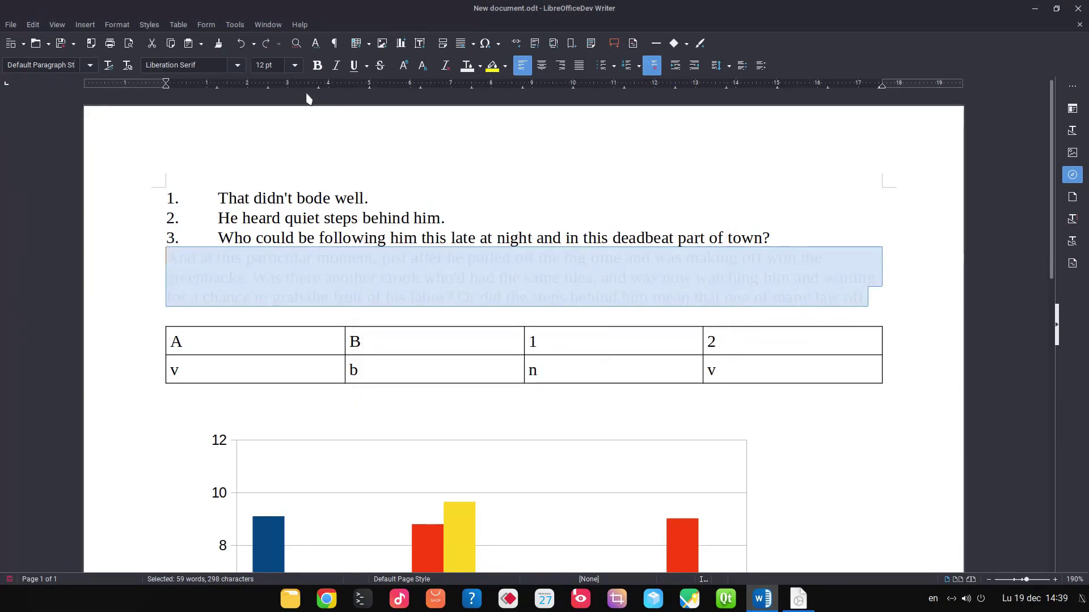
left_click(480, 66)
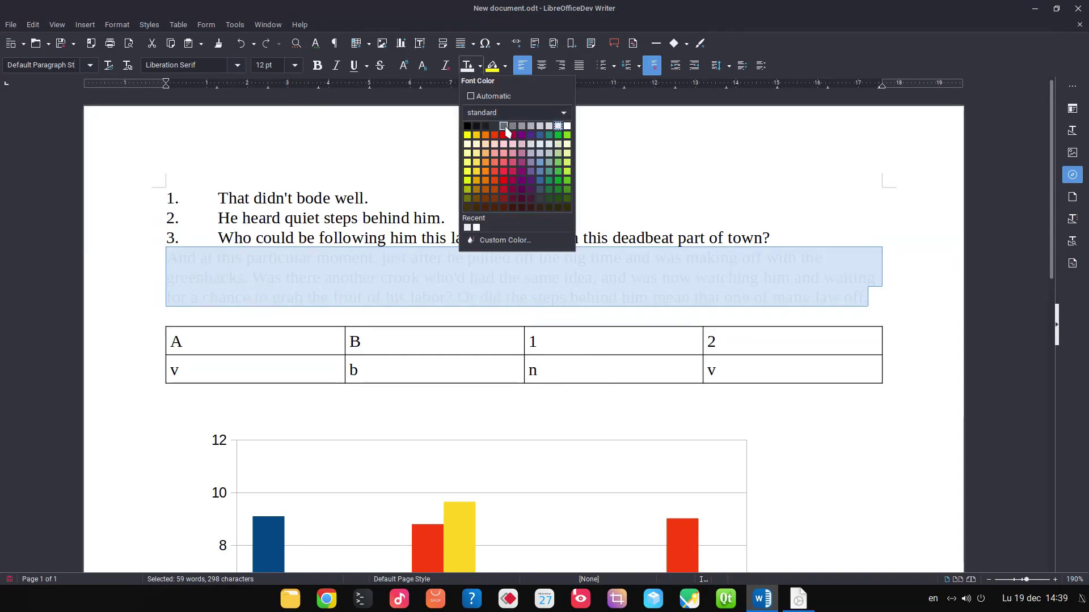
left_click(496, 129)
left_click(328, 198)
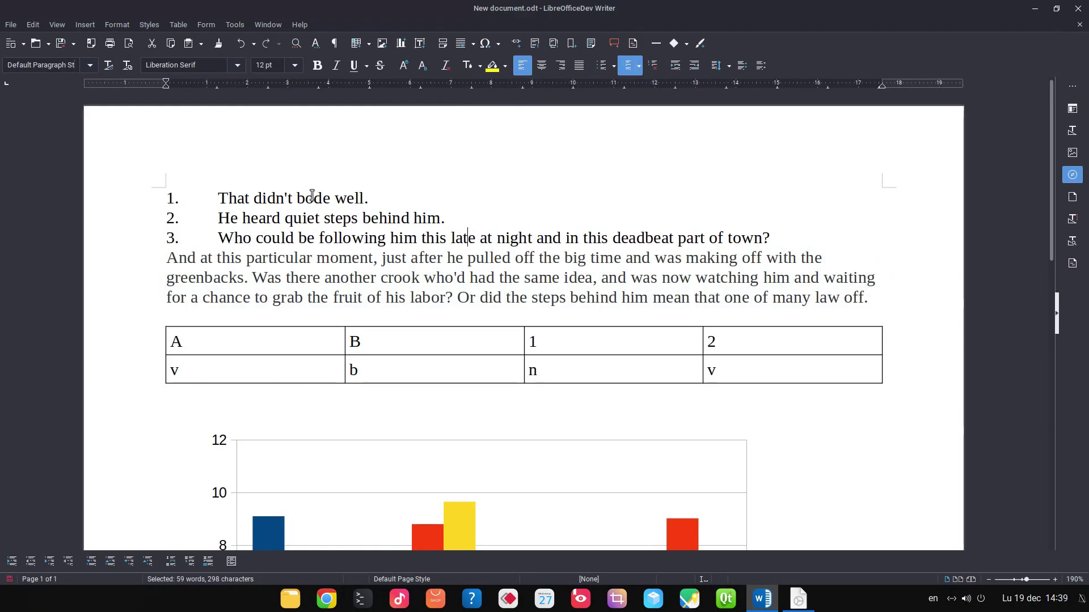
Step: Rerun the Accessibility Check on the dark grey paragraph
left_click(235, 25)
left_click(258, 97)
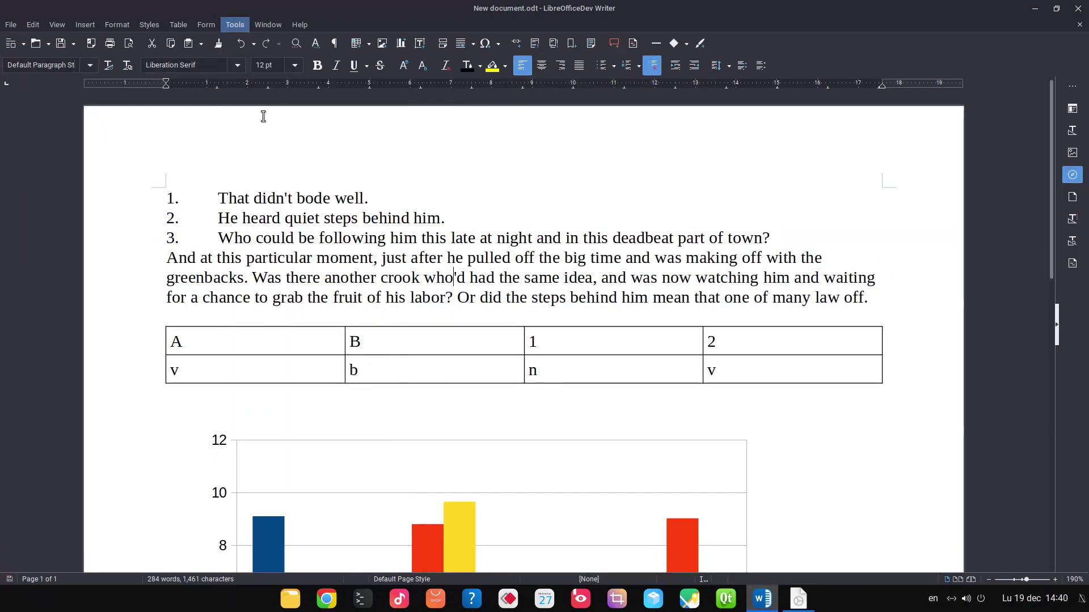
left_click(646, 441)
left_click(648, 298)
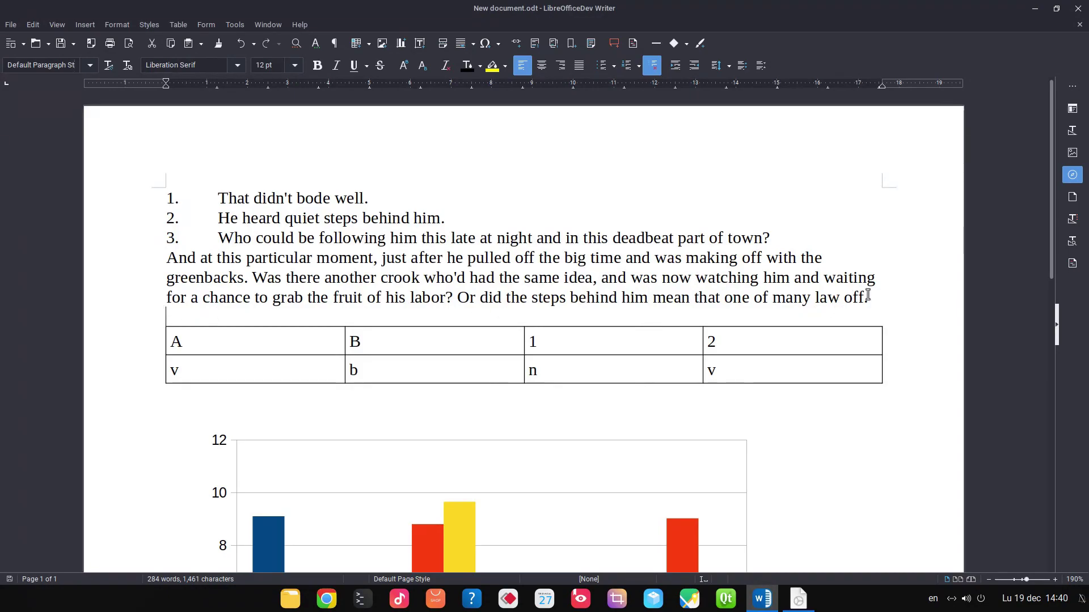
Step: Apply another grey to the story paragraph; the Accessibility Check finds no problems
left_click_drag(868, 296, 168, 257)
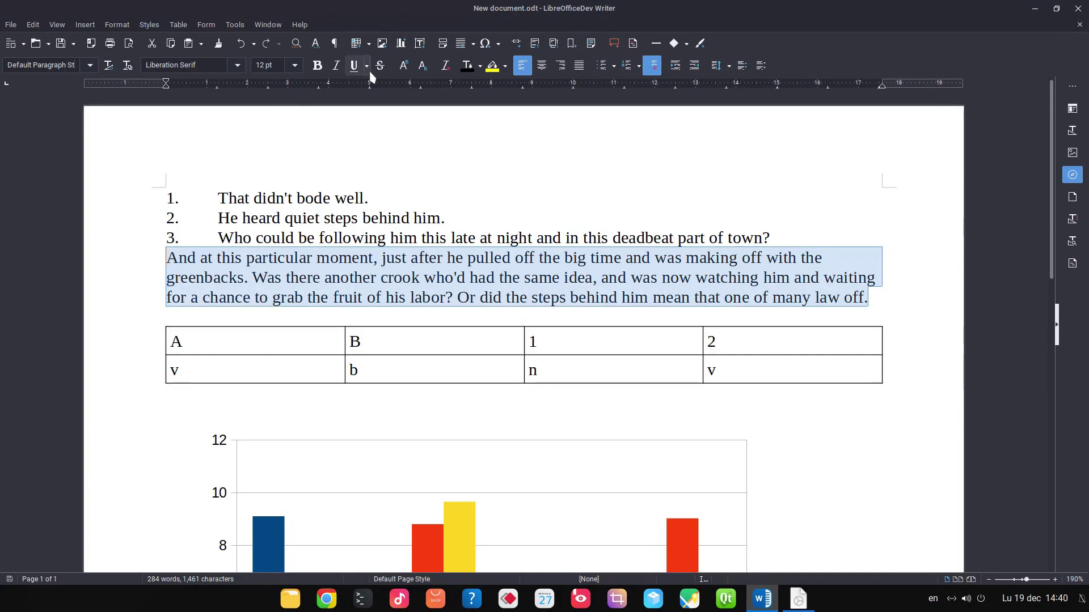
left_click(480, 66)
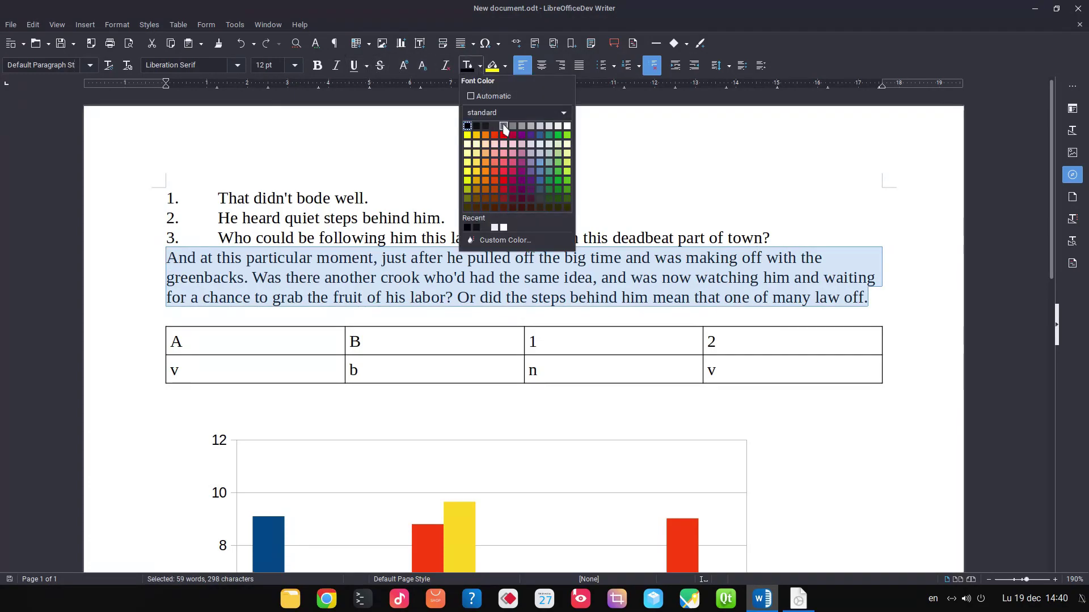
left_click(504, 127)
left_click(438, 237)
left_click(243, 26)
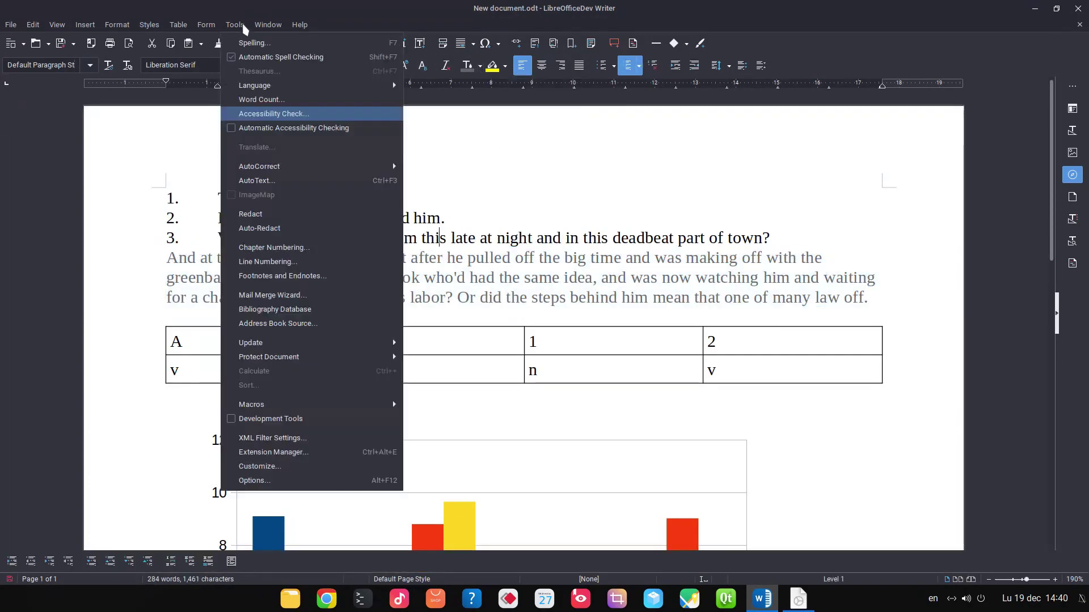
left_click(258, 113)
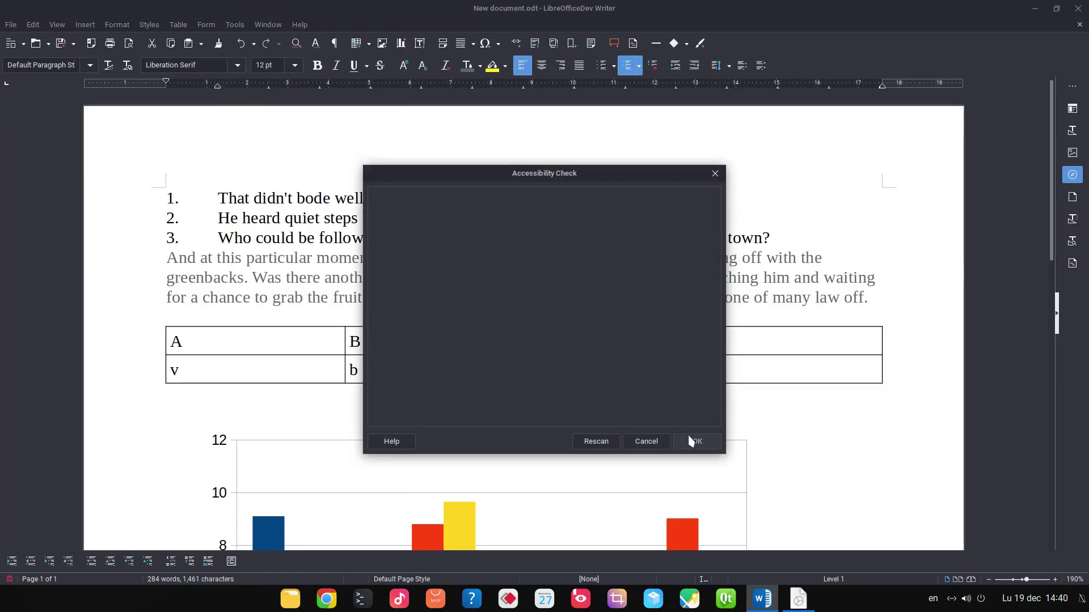
left_click(690, 442)
Step: Apply a lighter grey to the paragraph; the check flags low text contrast
left_click_drag(873, 296, 165, 258)
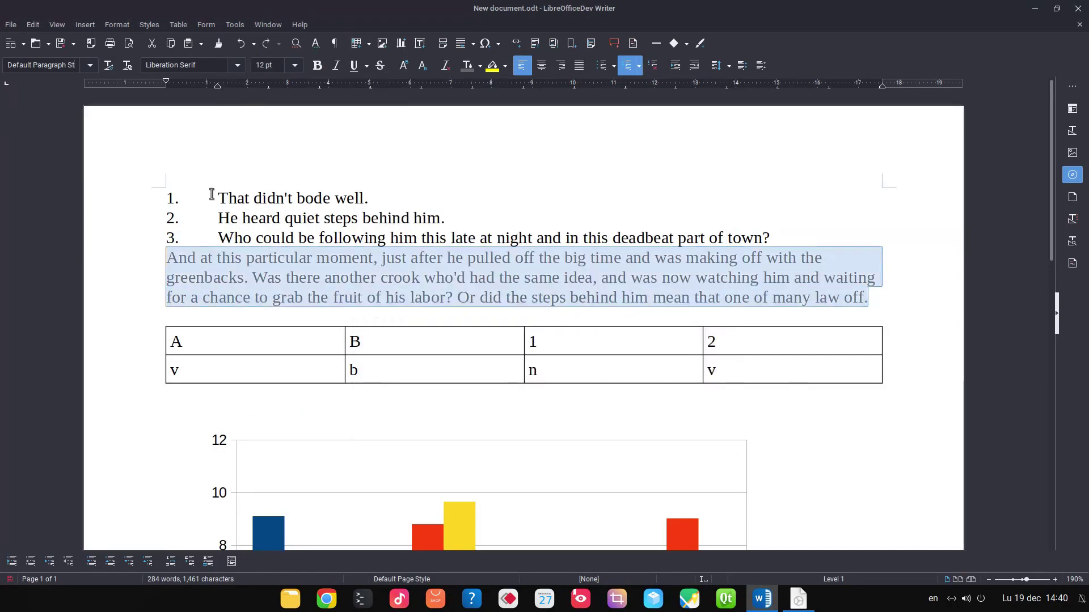
left_click(480, 66)
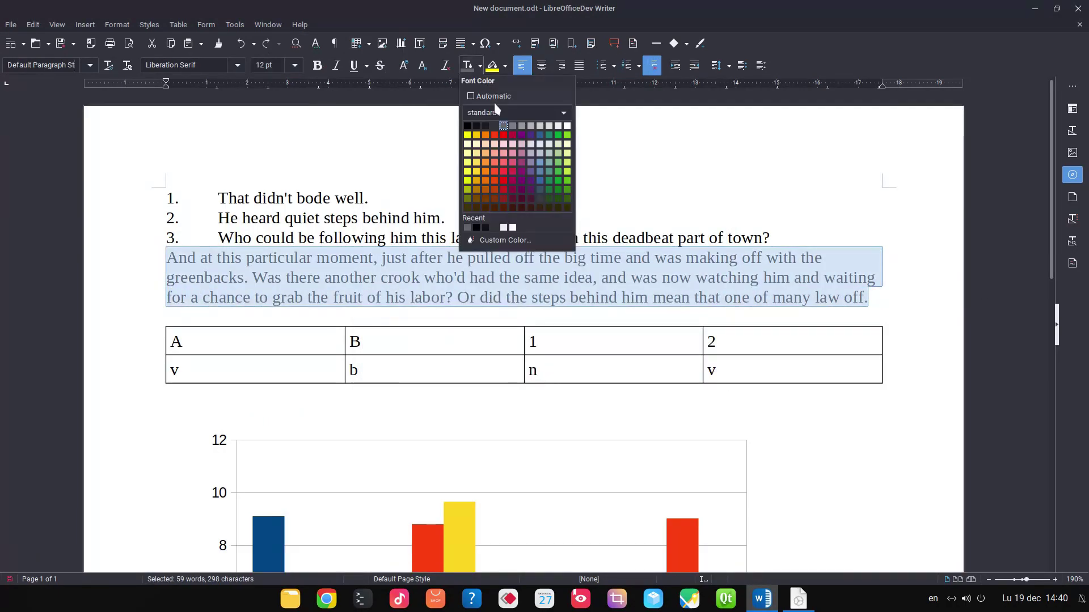
left_click(522, 128)
left_click(512, 277)
left_click(236, 26)
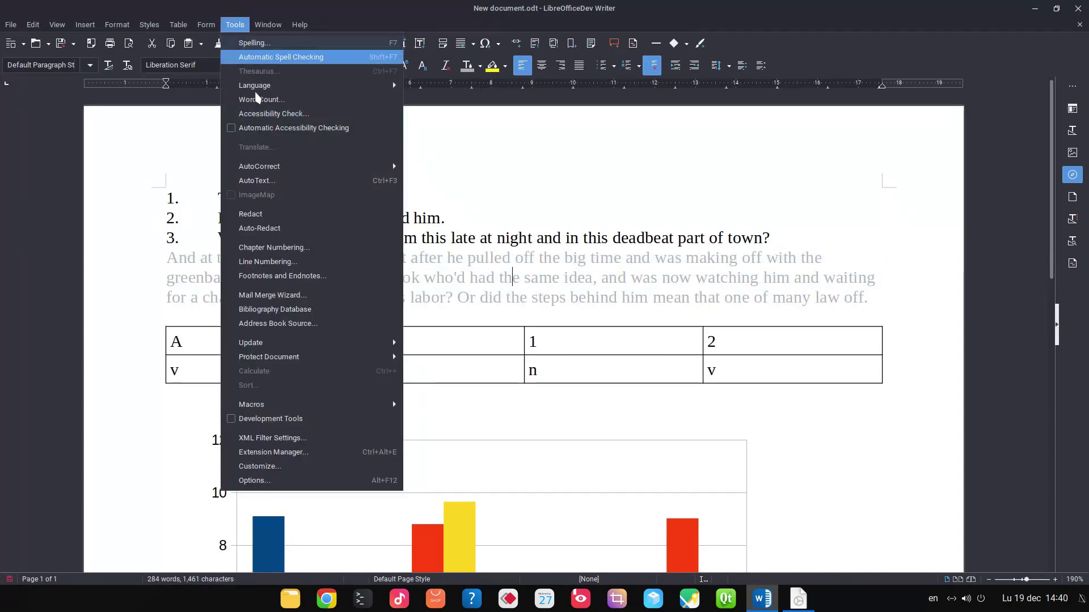
left_click(255, 113)
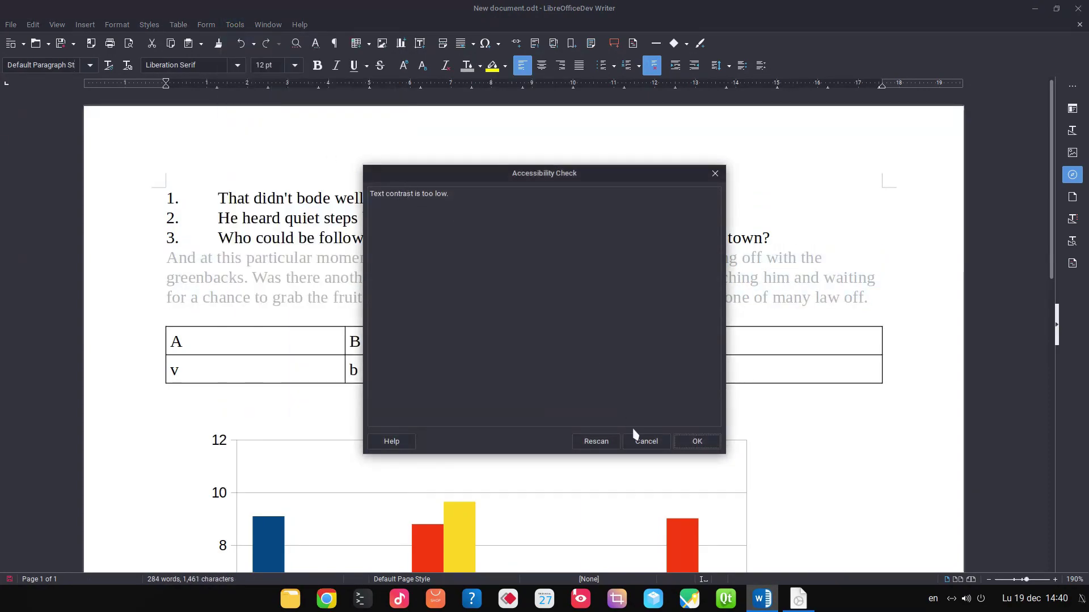
left_click(655, 442)
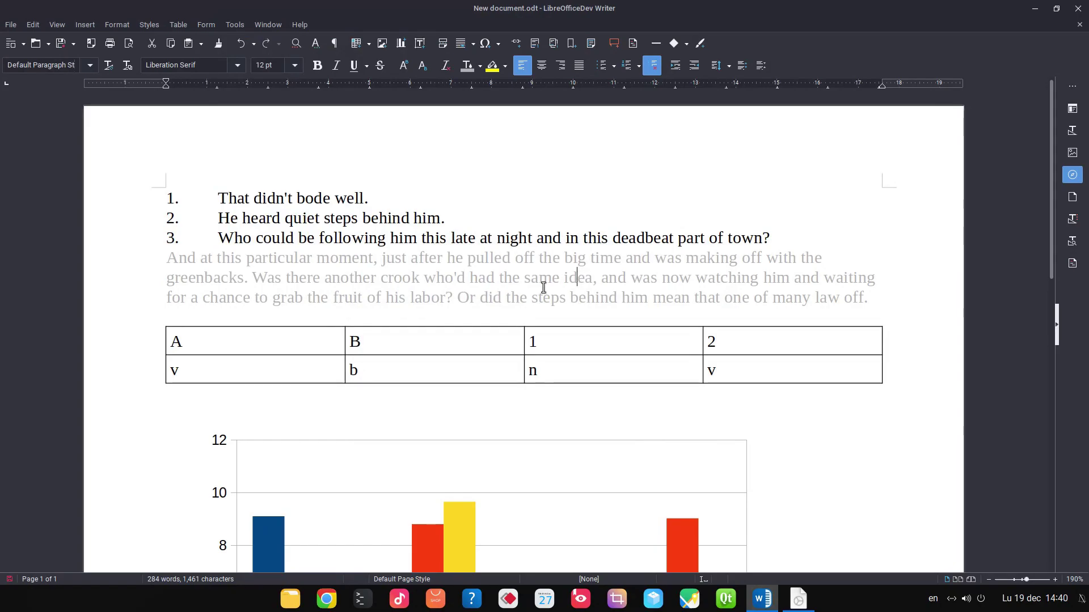
Step: Set the story paragraph's font colour to black
scroll(541, 289, "down", 3)
scroll(540, 288, "up", 3)
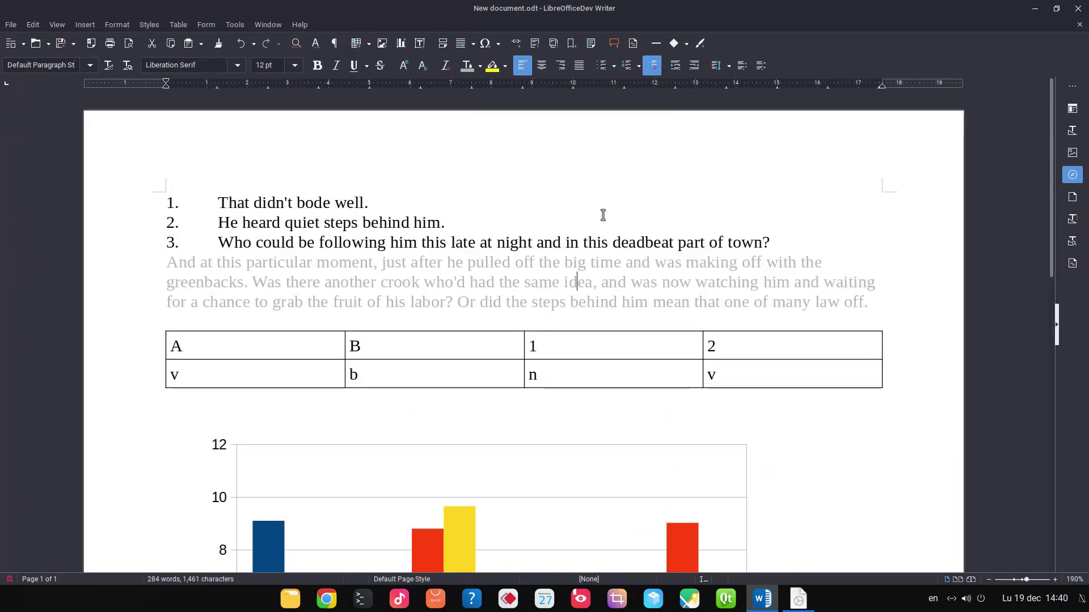
scroll(549, 257, "down", 8)
scroll(548, 272, "up", 7)
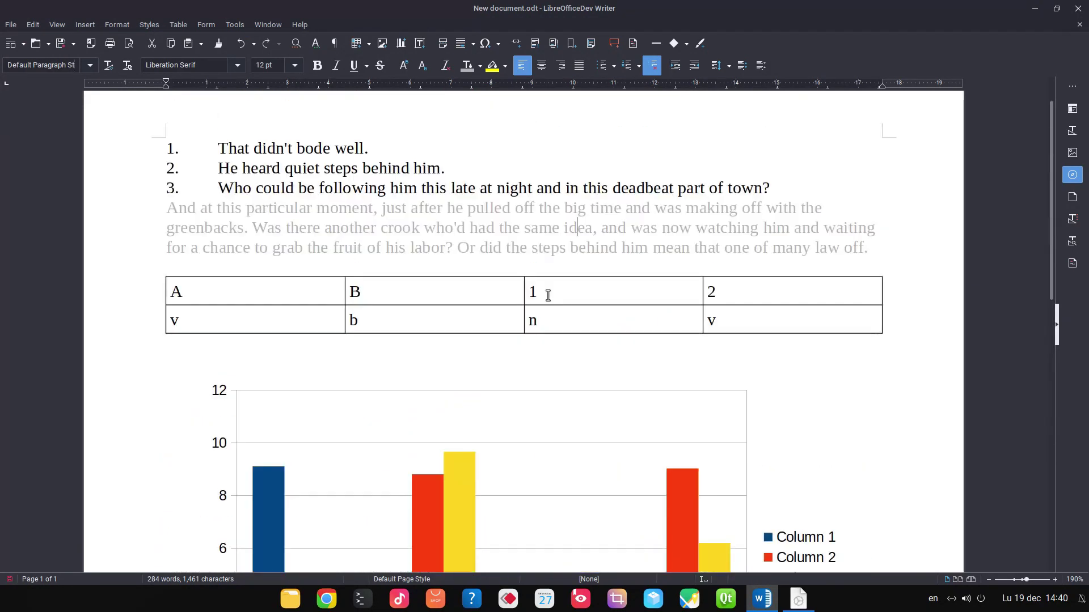
scroll(548, 295, "up", 2)
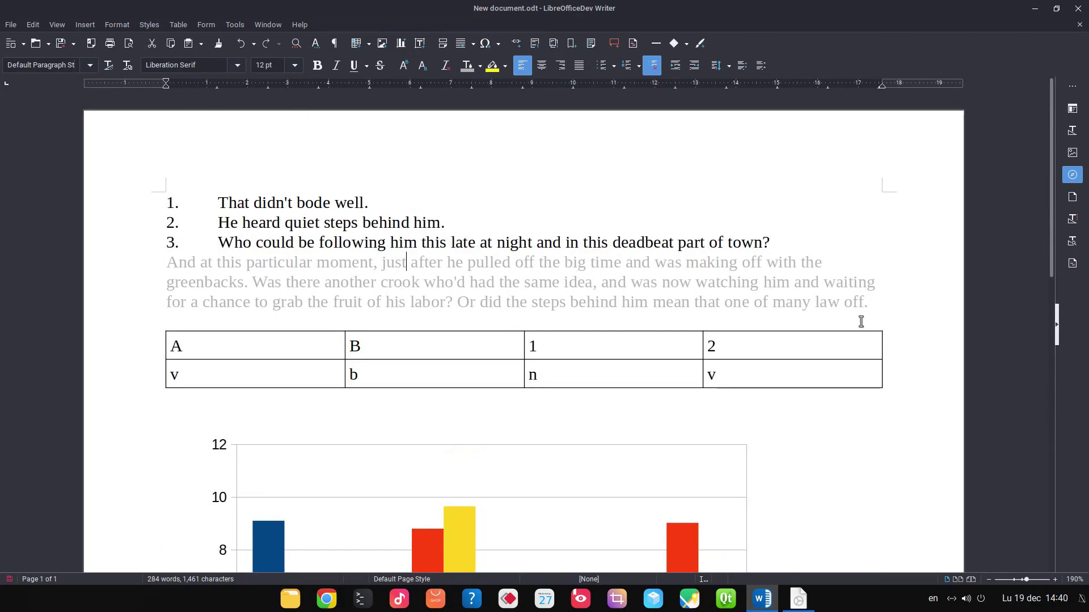
left_click_drag(861, 321, 166, 262)
left_click(480, 65)
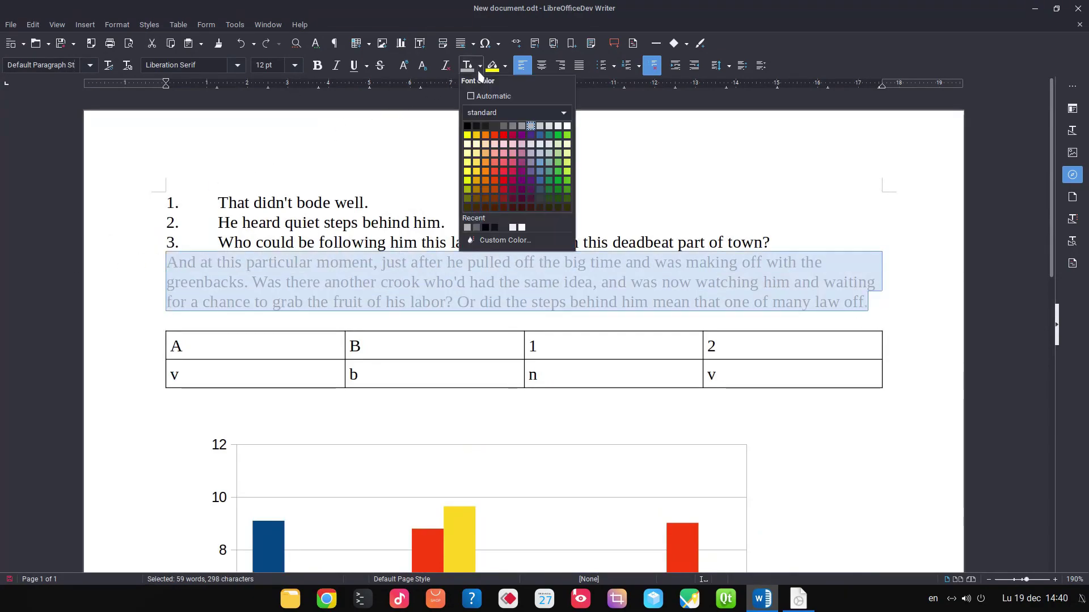
left_click(479, 129)
left_click(391, 243)
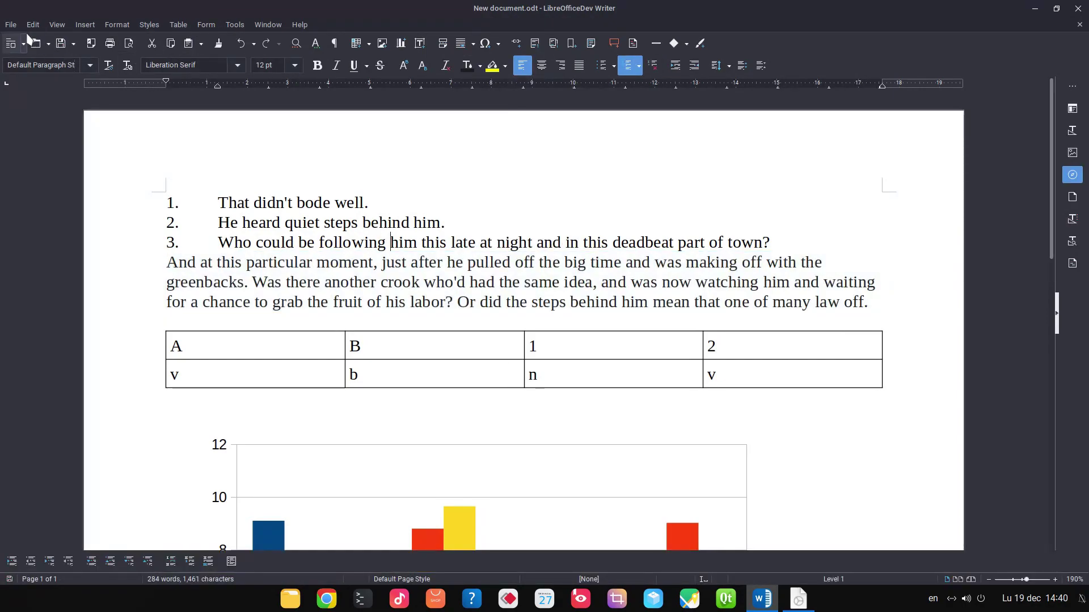
Step: Export the story as a Universal Accessibility (PDF/UA) PDF under its default name
left_click(11, 24)
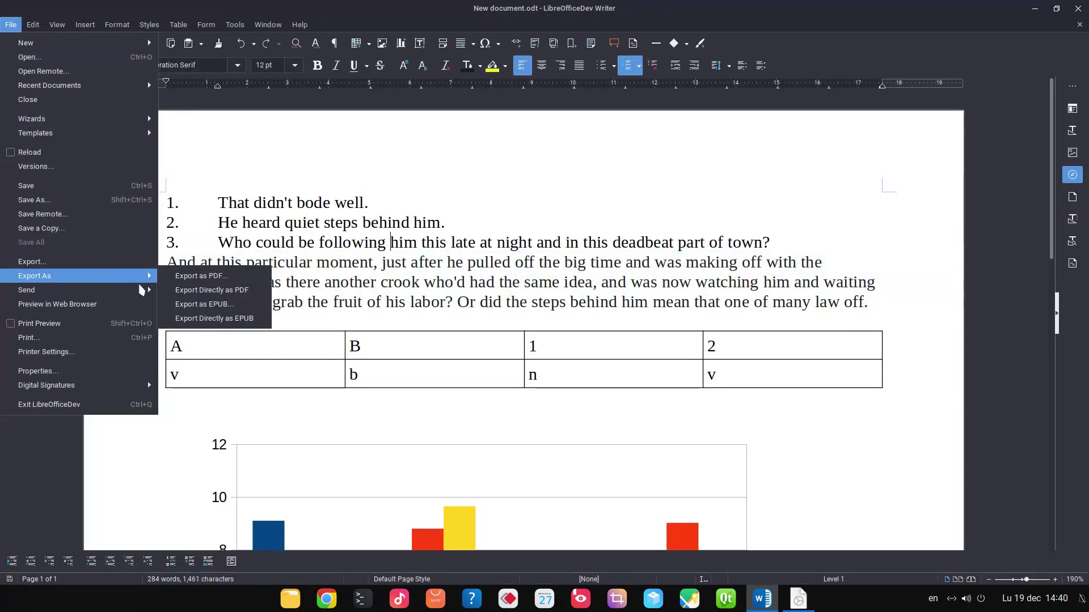
mouse_move(64, 277)
left_click(187, 276)
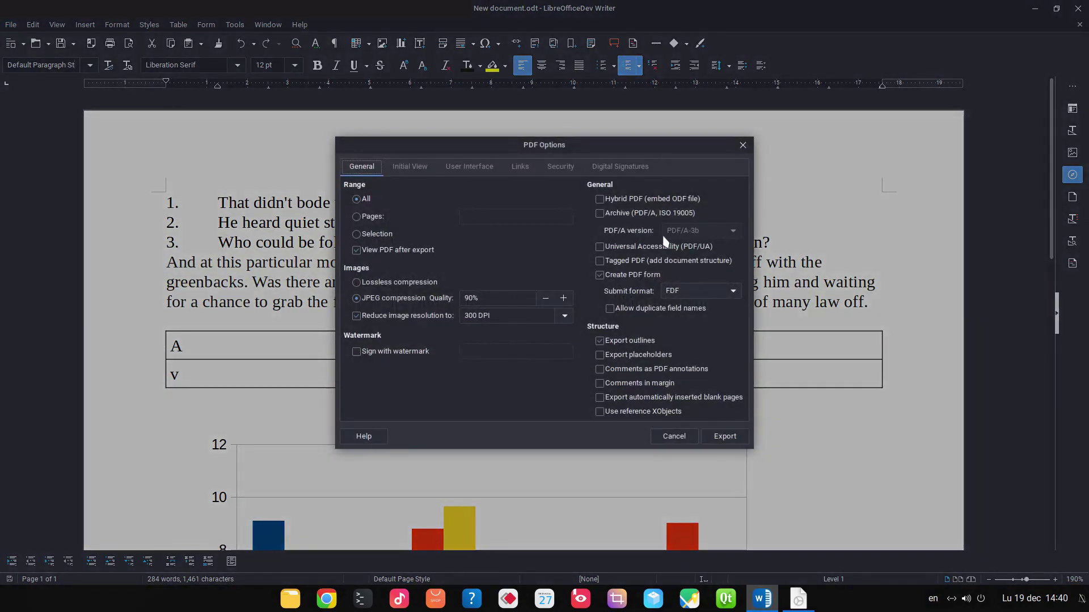
left_click(658, 248)
left_click(724, 436)
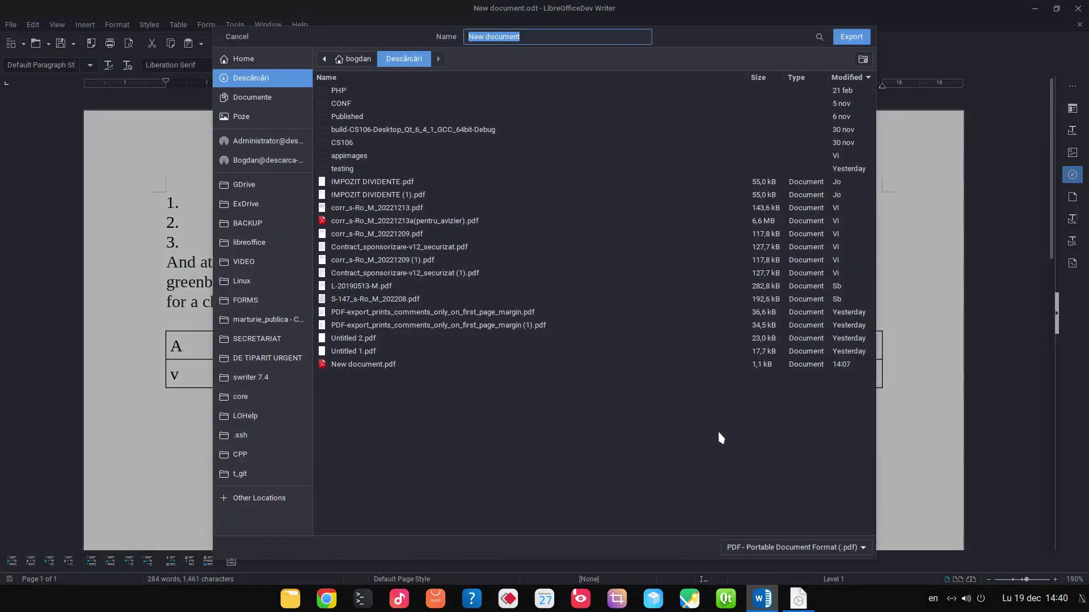
key("Return")
Step: Show the About LibreOfficeDev version information
left_click(693, 298)
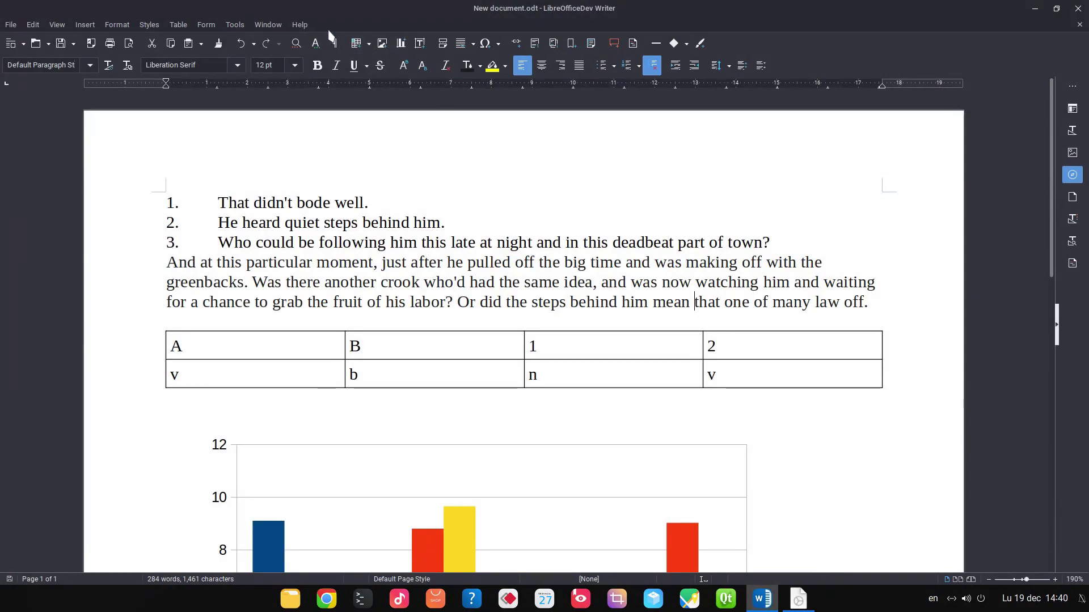
left_click(299, 24)
left_click(346, 236)
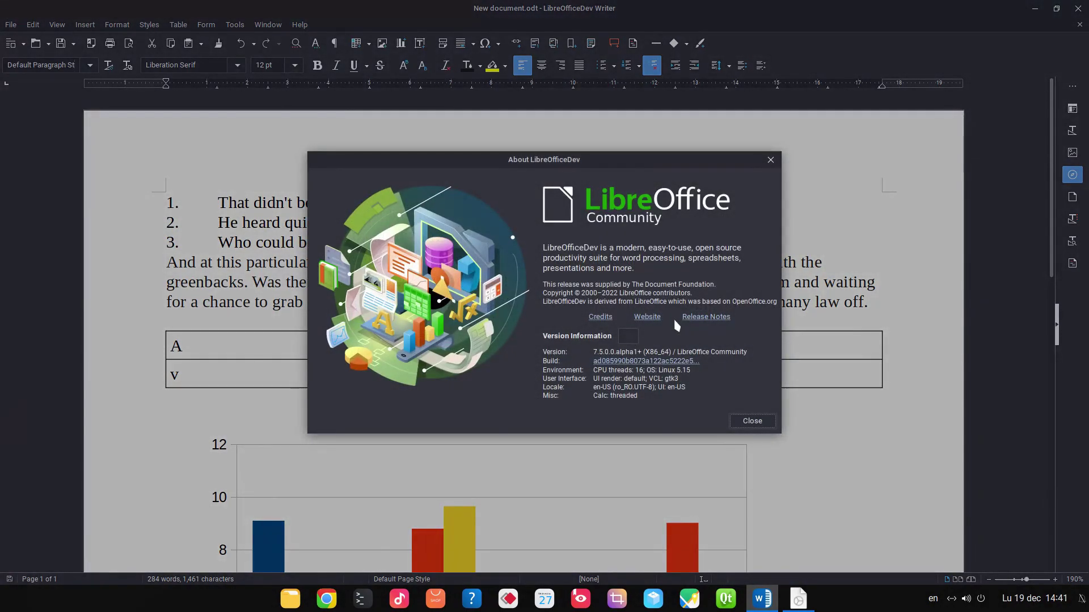